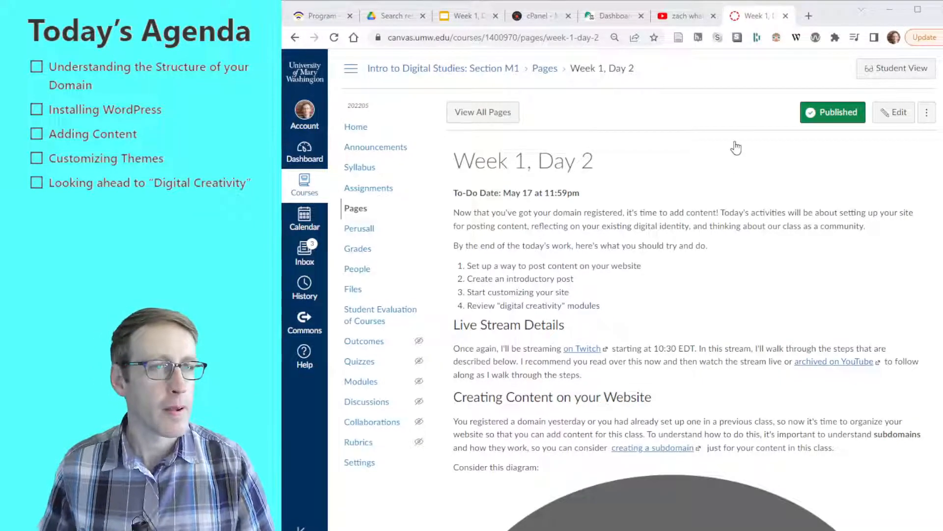
- Open the Framed movie guessing game at framed.wtf in a new browser tab
click(749, 71)
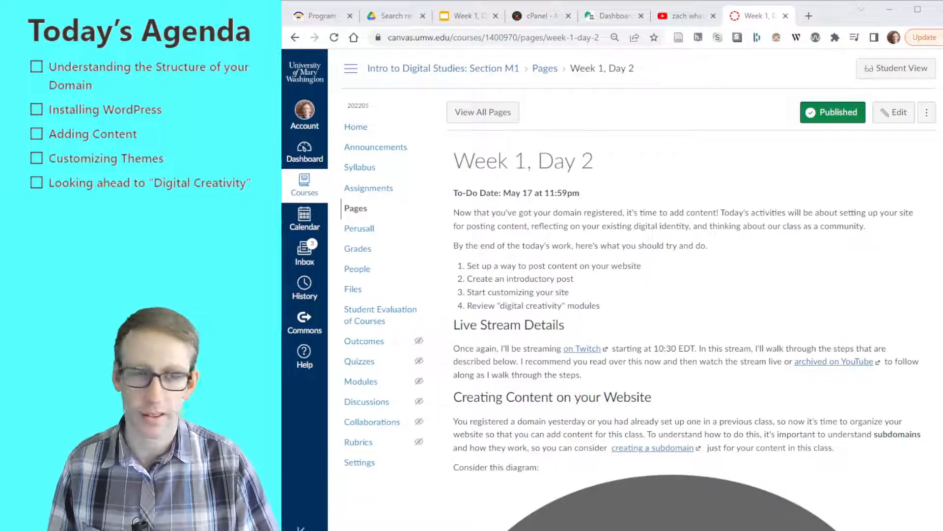
click(809, 16)
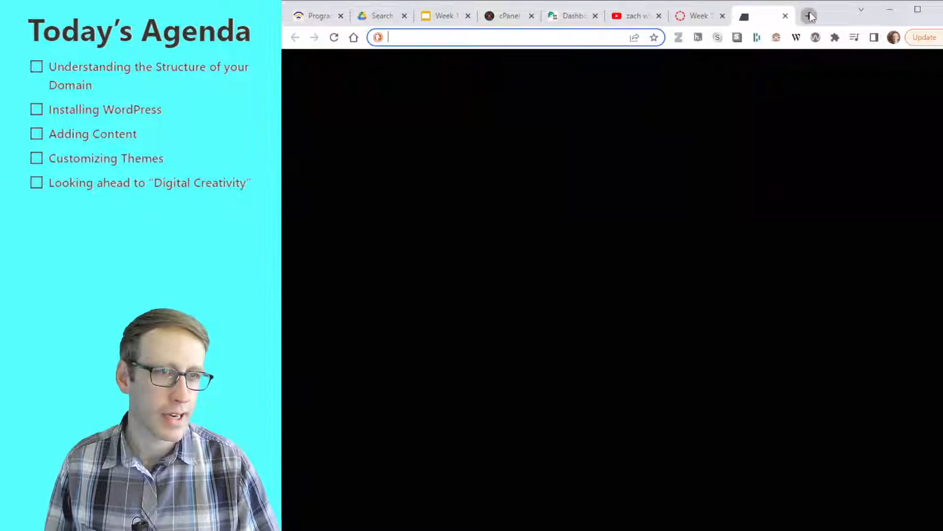
text(fram)
key(Return)
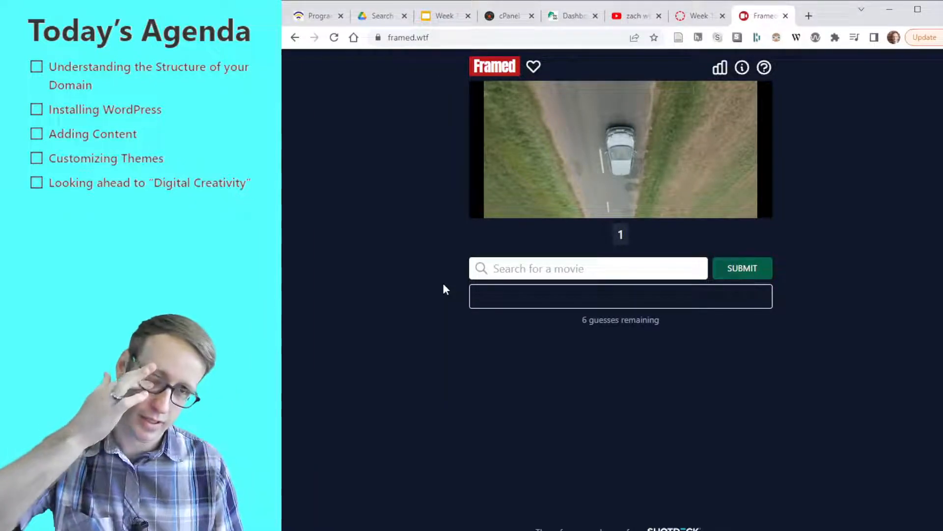
- Search for The Shining and submit it as the first movie guess
click(528, 277)
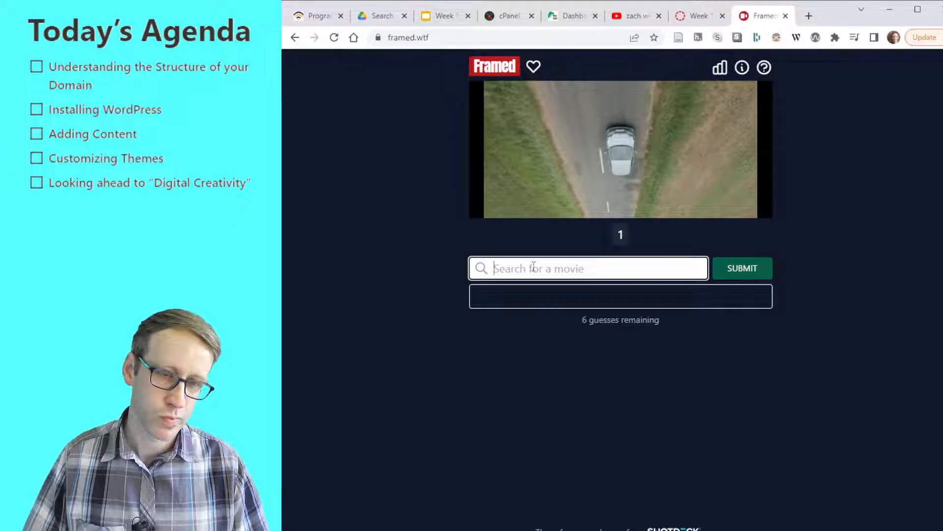
text(shing)
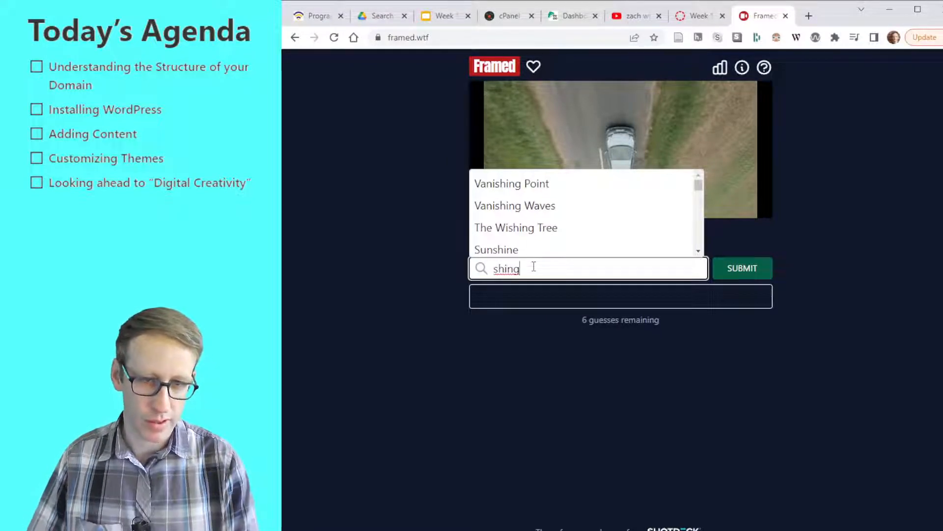
key(BackSpace)
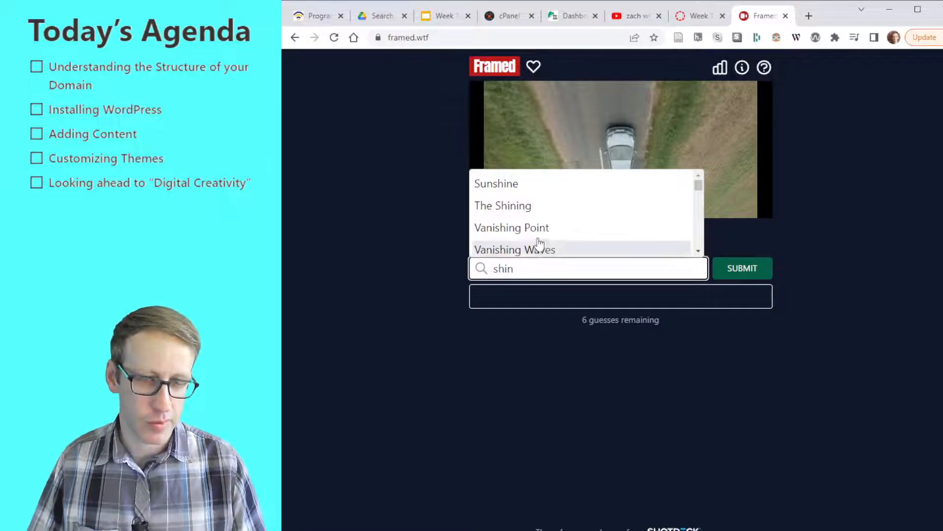
click(560, 211)
click(732, 268)
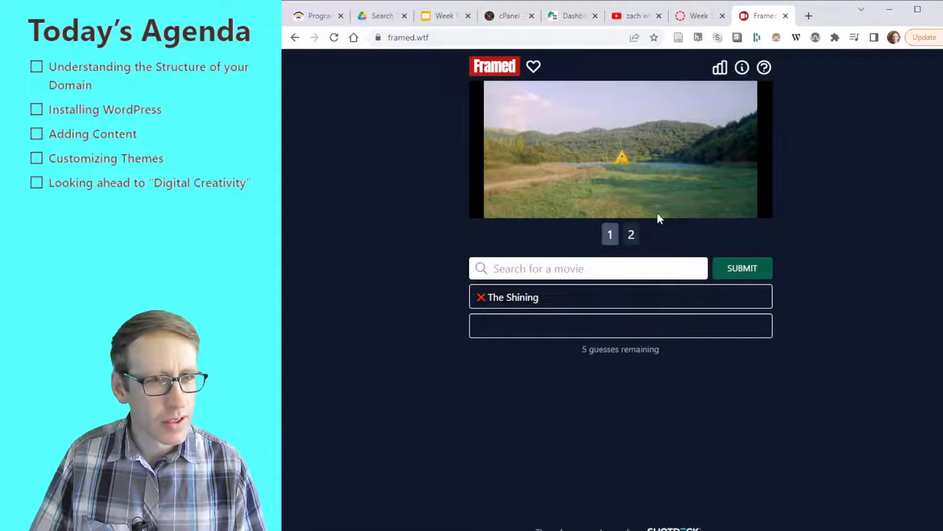
- Enter "october sky" and submit it as the second movie guess
click(592, 268)
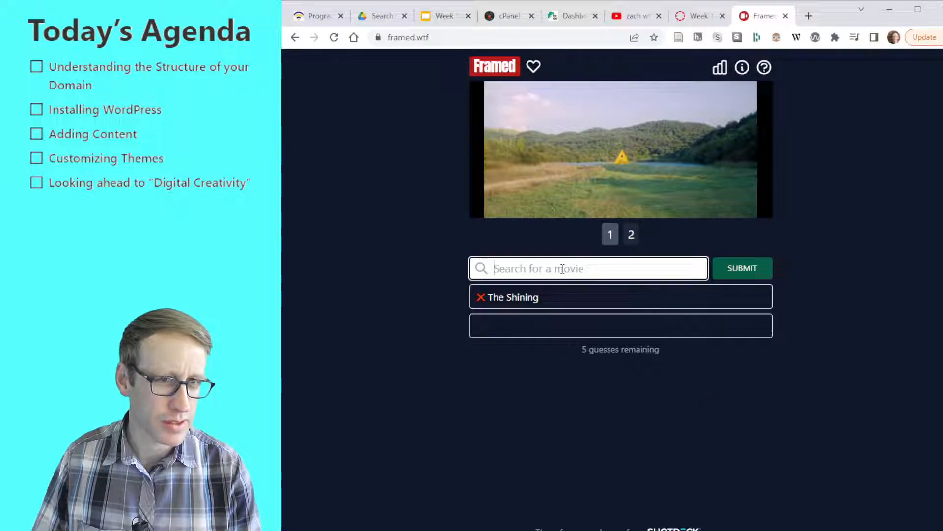
text(oct)
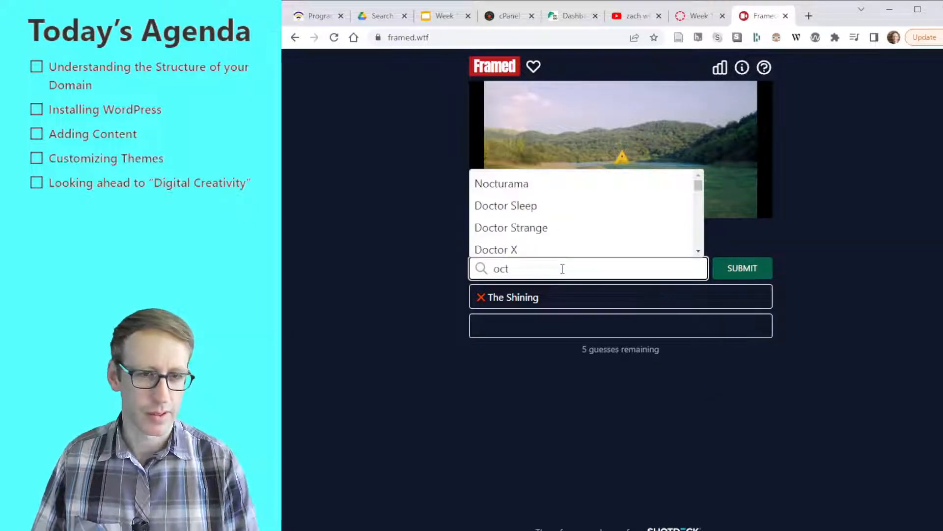
text(ober )
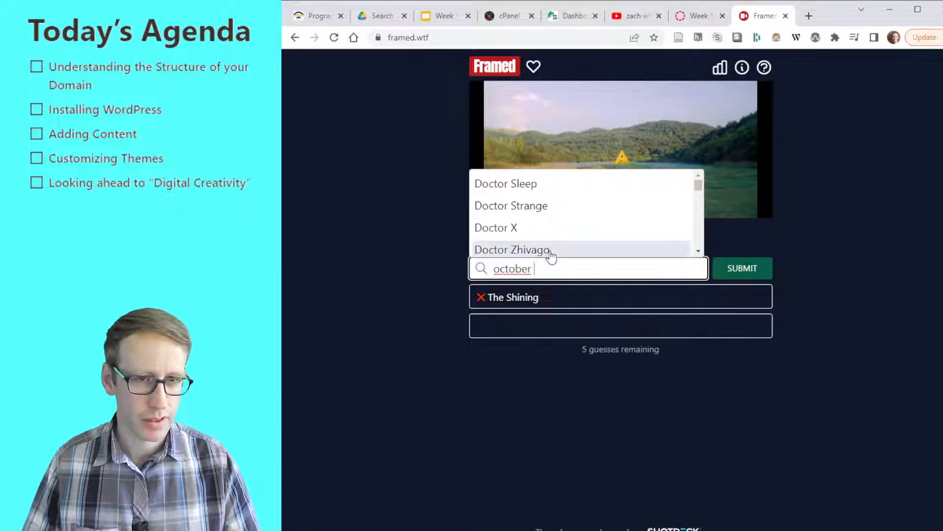
text(sky)
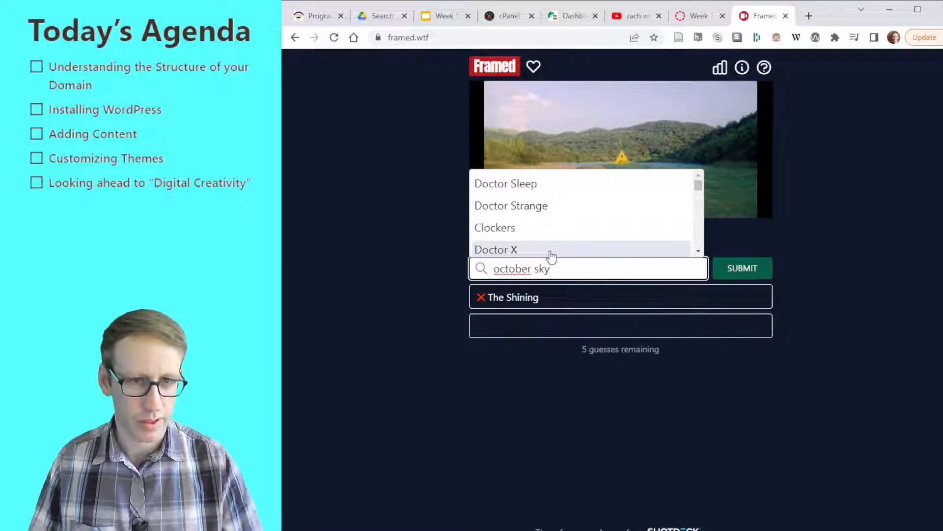
key(Return)
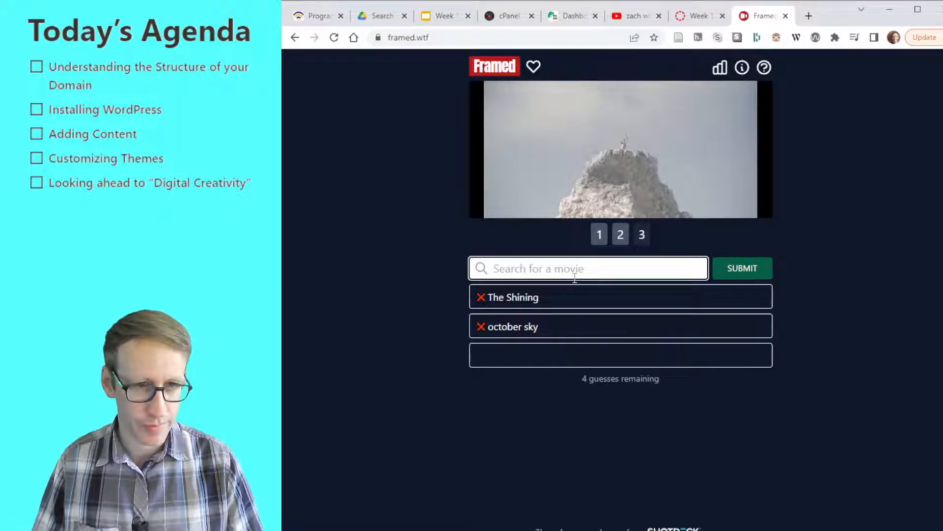
- Skip the third guess by submitting it blank, and submit Midsommar as the fourth guess
click(752, 268)
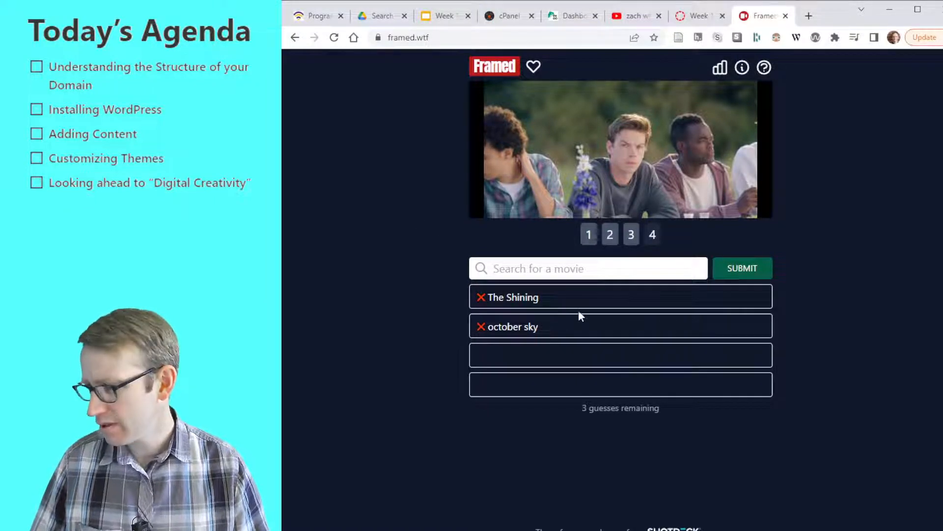
click(582, 268)
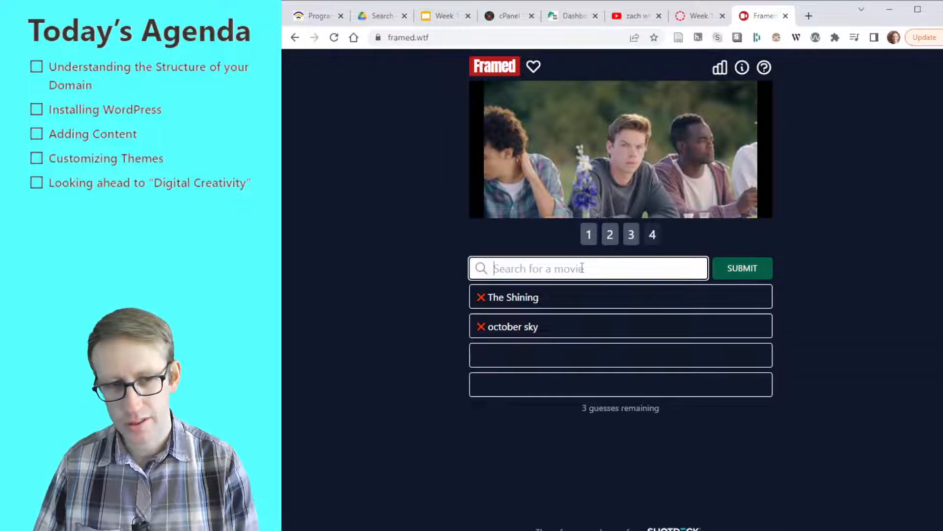
text(mid)
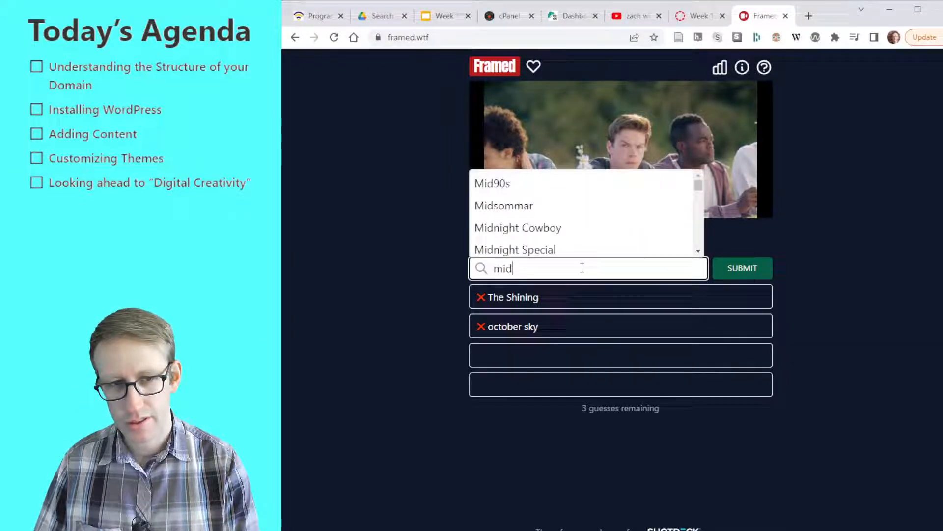
click(561, 206)
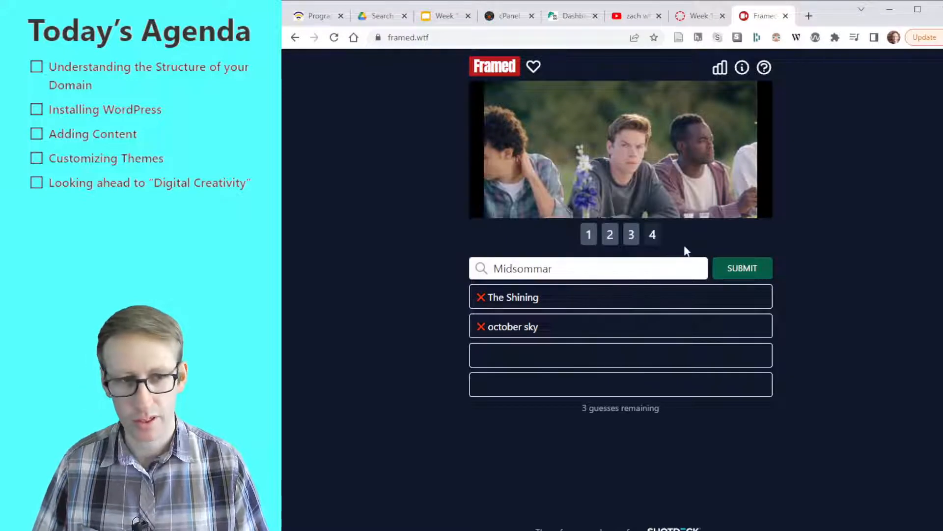
click(737, 269)
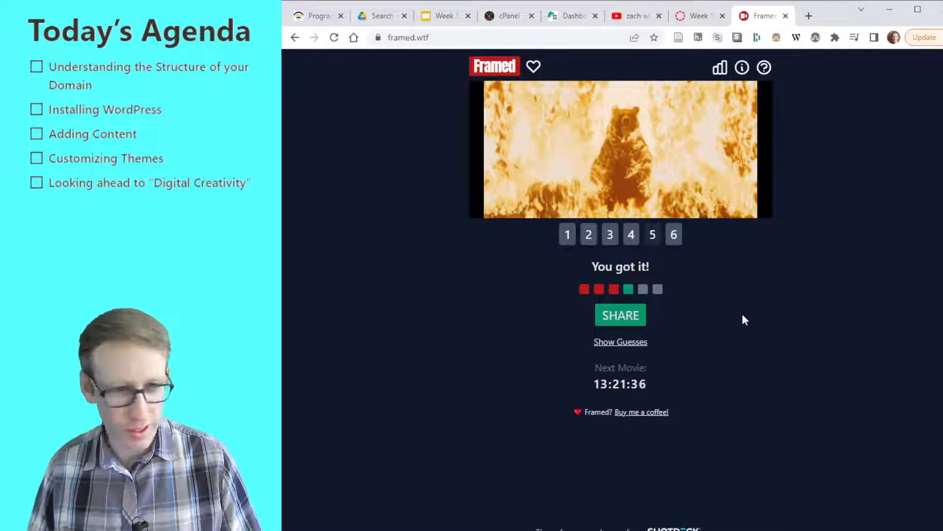
- Share the Framed result and close the game to return to the Week 1, Day 2 course page
click(620, 314)
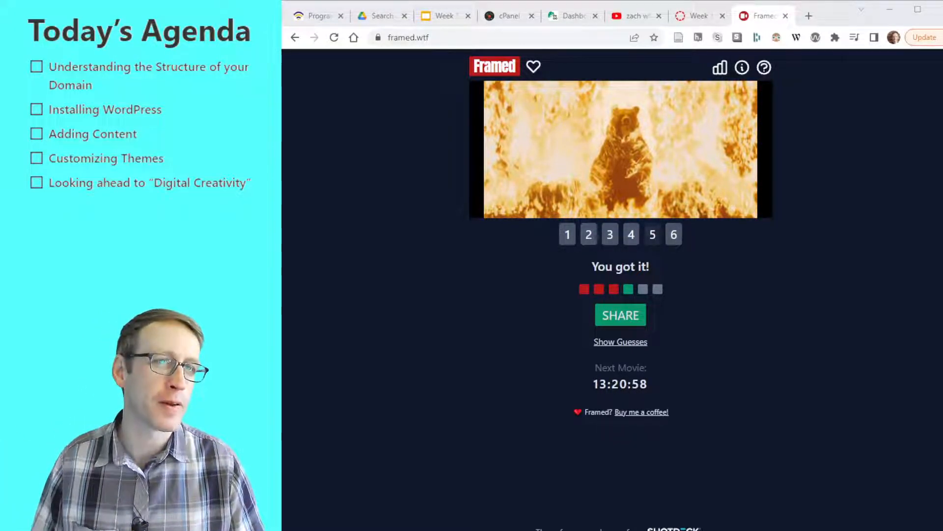
click(785, 16)
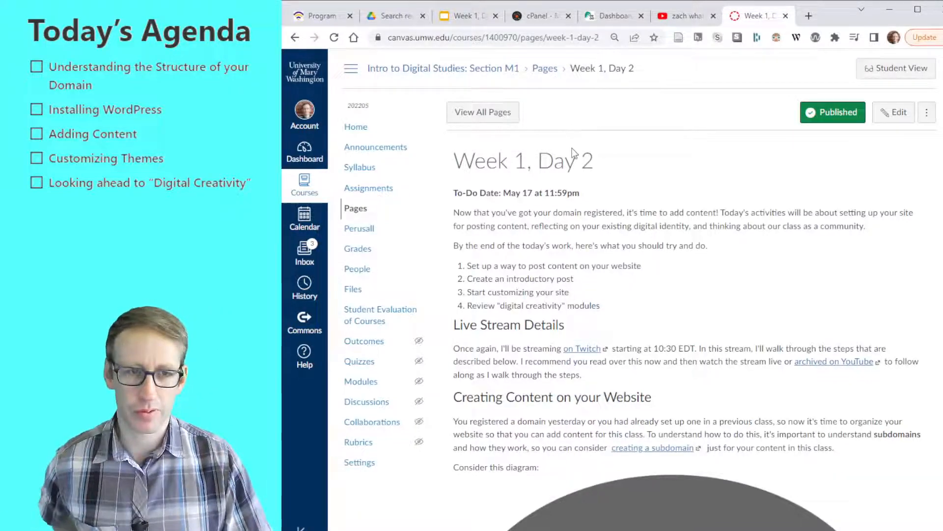
drag(683, 268, 693, 256)
click(837, 276)
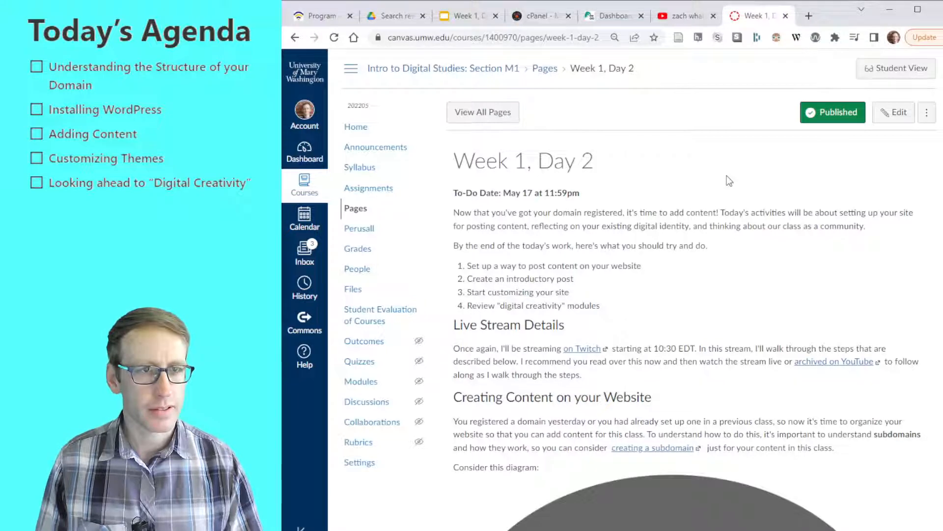
- Open the live DGST 101 Summer 2022 stream from the YouTube channel's uploaded videos and pause its playback
click(680, 16)
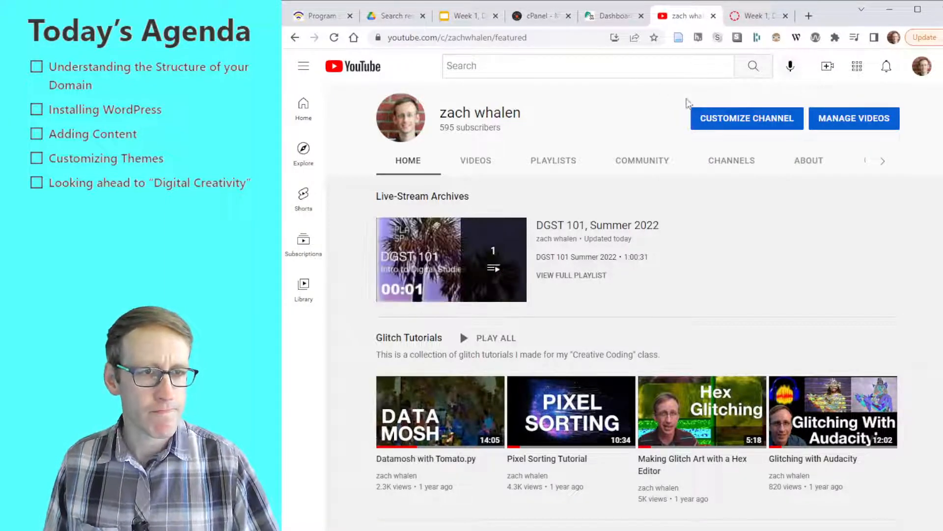
click(496, 164)
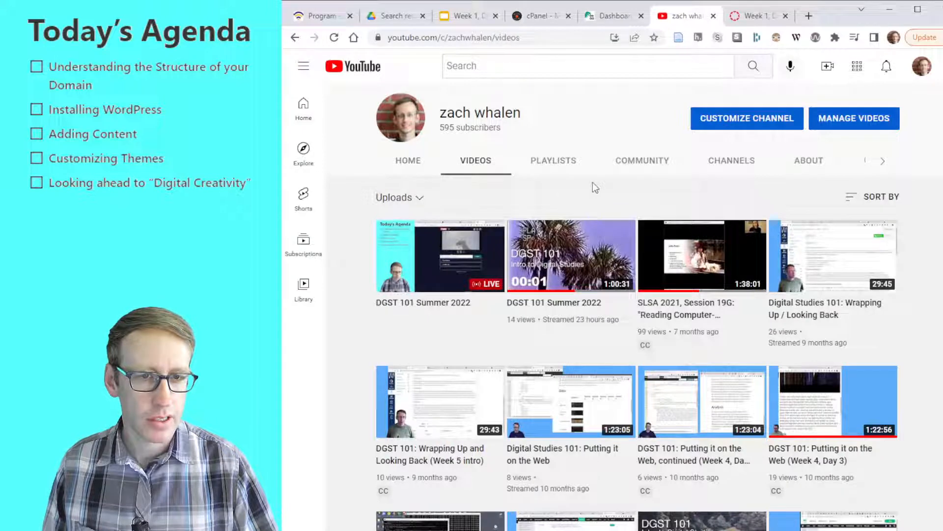
click(498, 302)
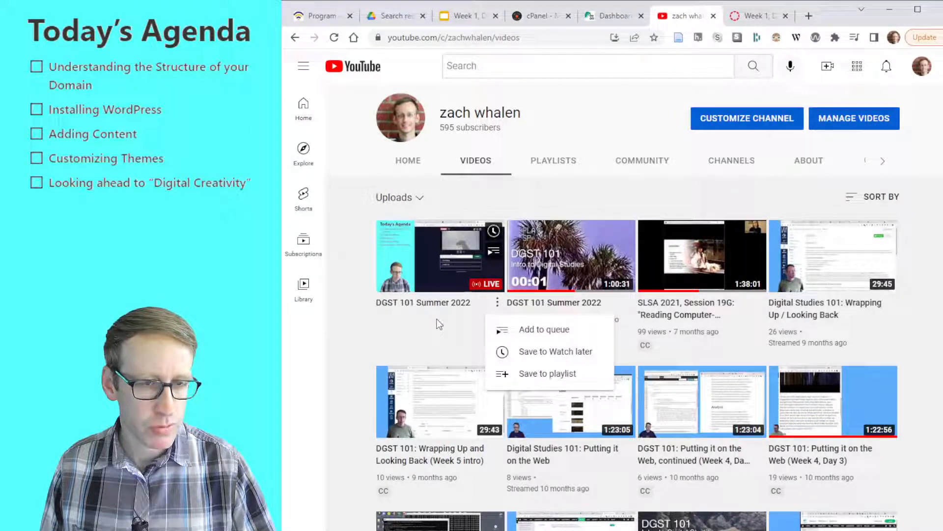
click(428, 264)
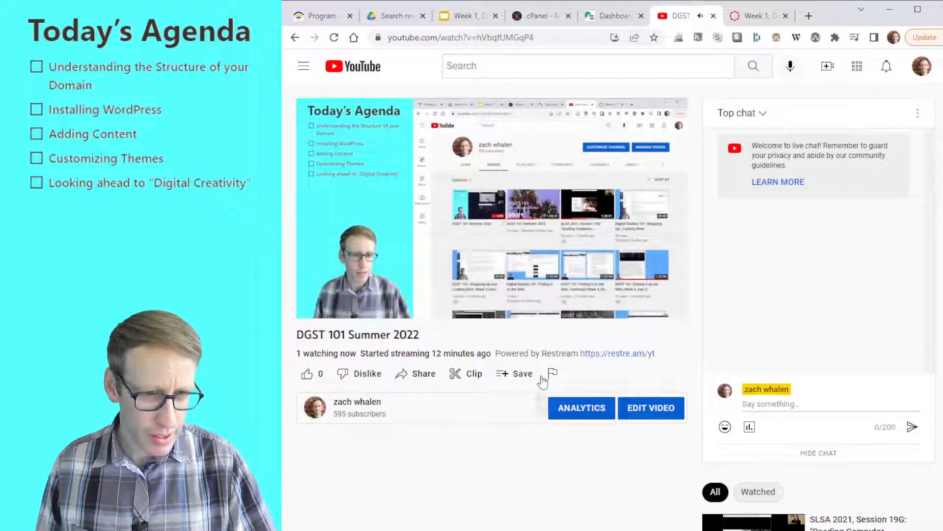
click(319, 308)
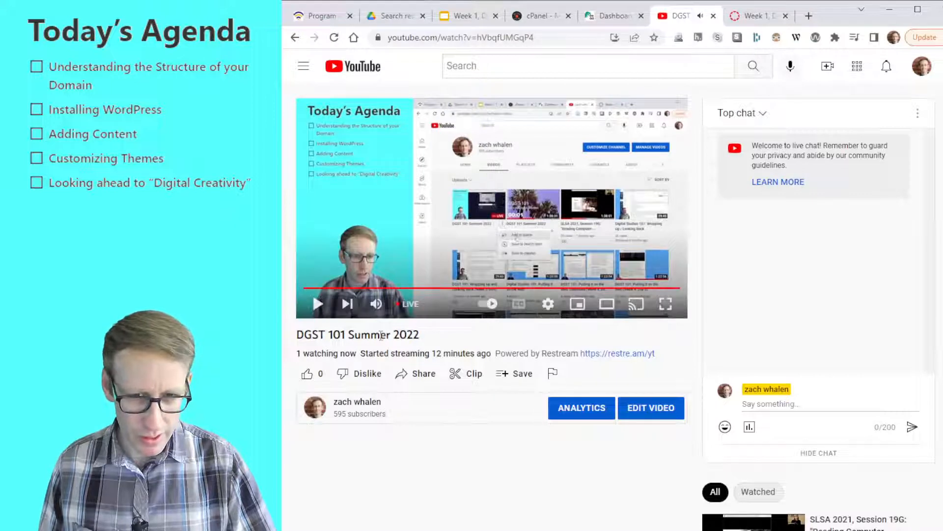
click(549, 305)
click(549, 306)
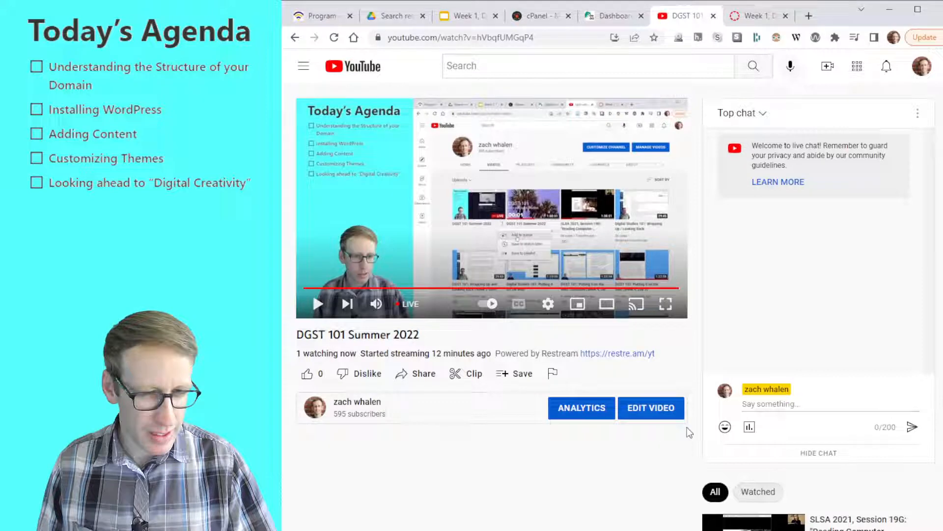
scroll(673, 425, down, 5)
scroll(589, 305, up, 5)
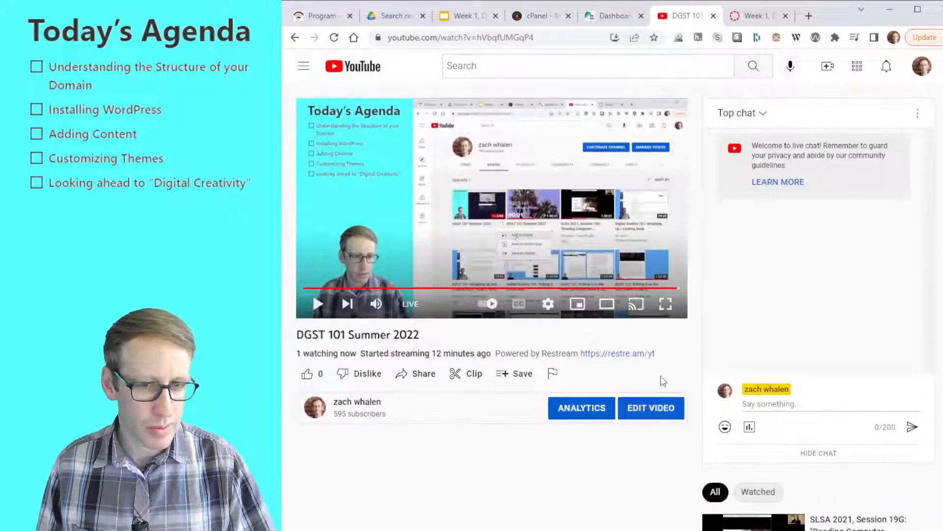
- Edit the live stream's video details to mark it as not made for kids, and save the change
click(663, 407)
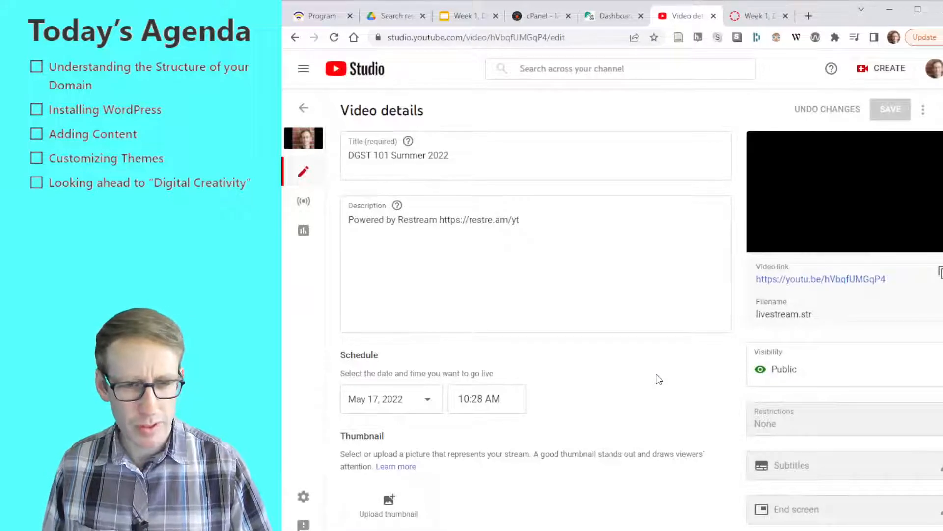
scroll(655, 371, down, 7)
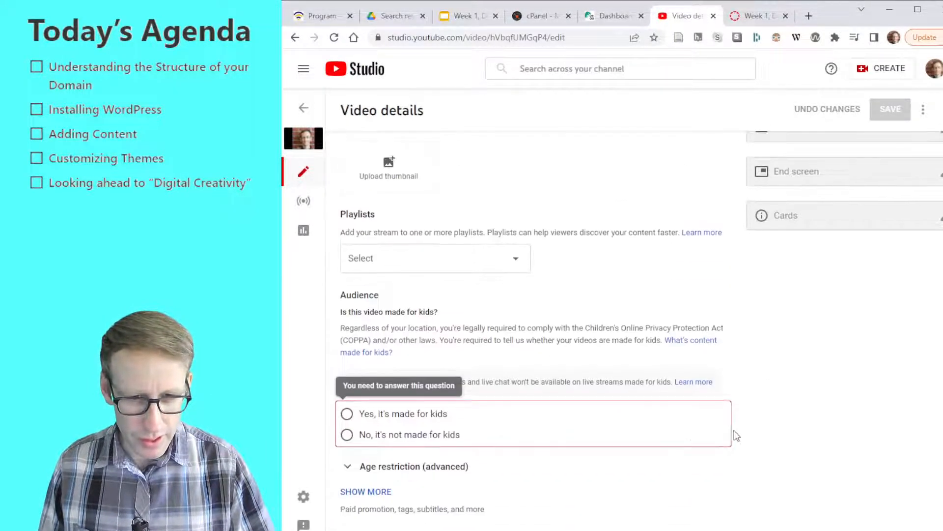
click(385, 440)
scroll(613, 356, up, 4)
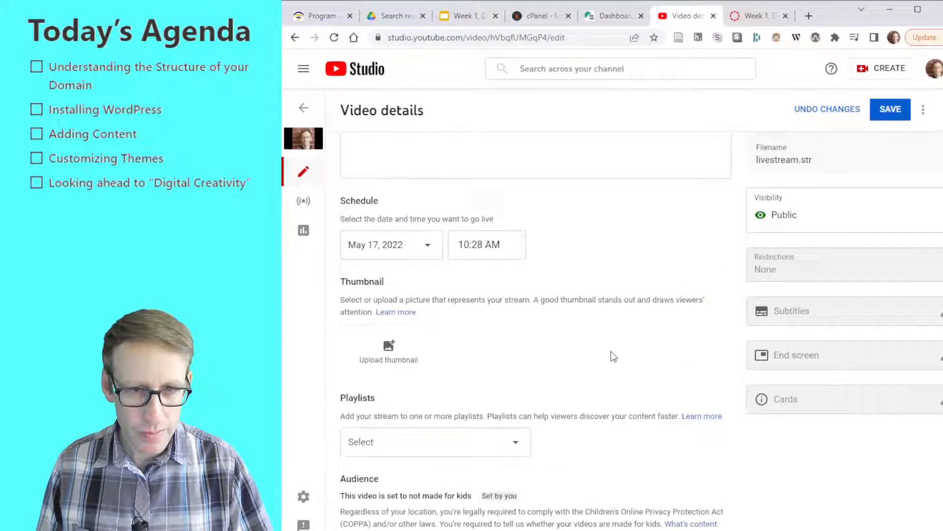
scroll(609, 374, up, 2)
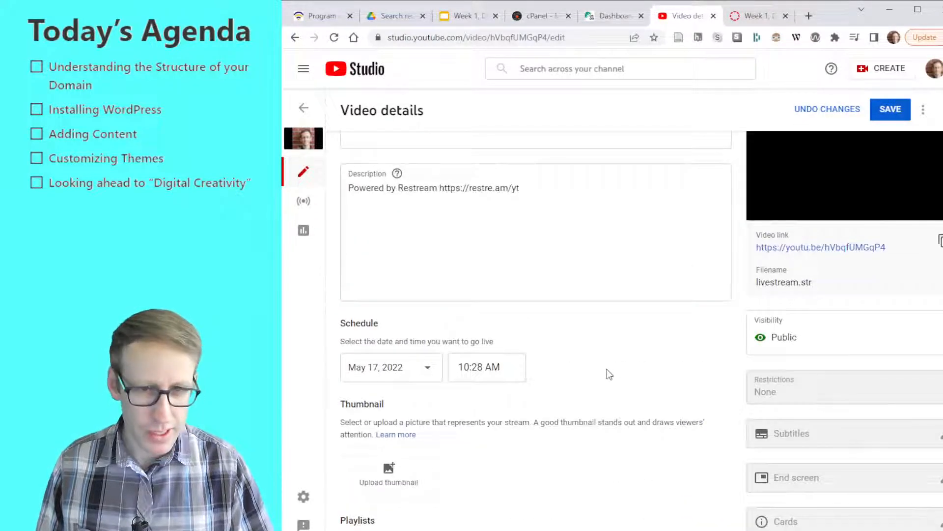
scroll(609, 375, up, 1)
scroll(596, 353, down, 7)
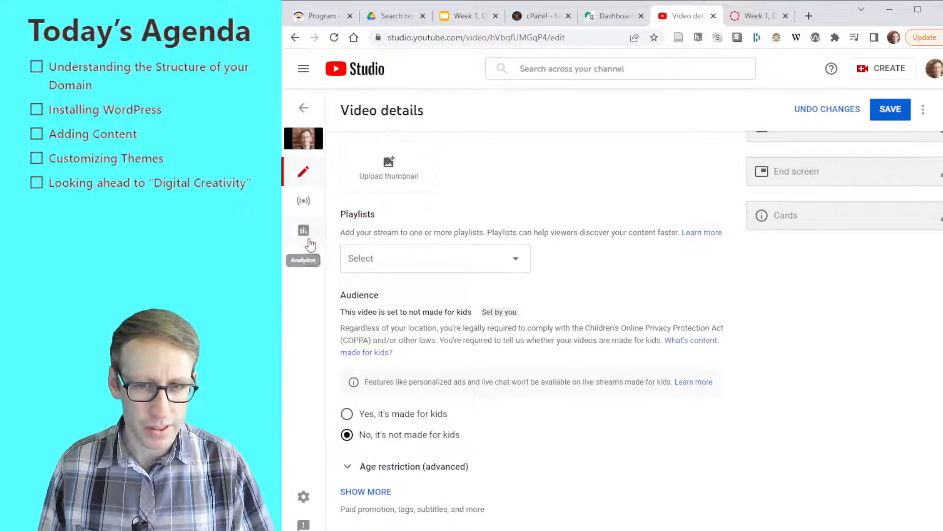
click(903, 116)
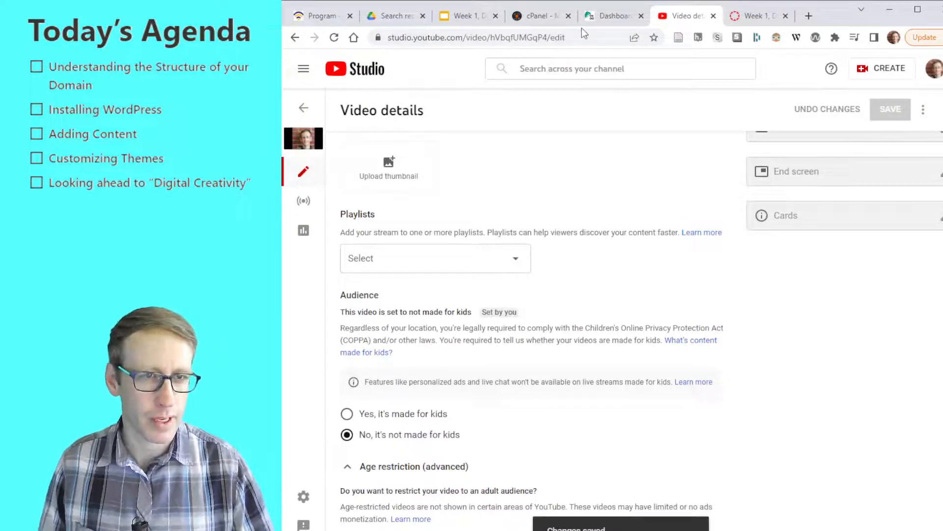
click(605, 21)
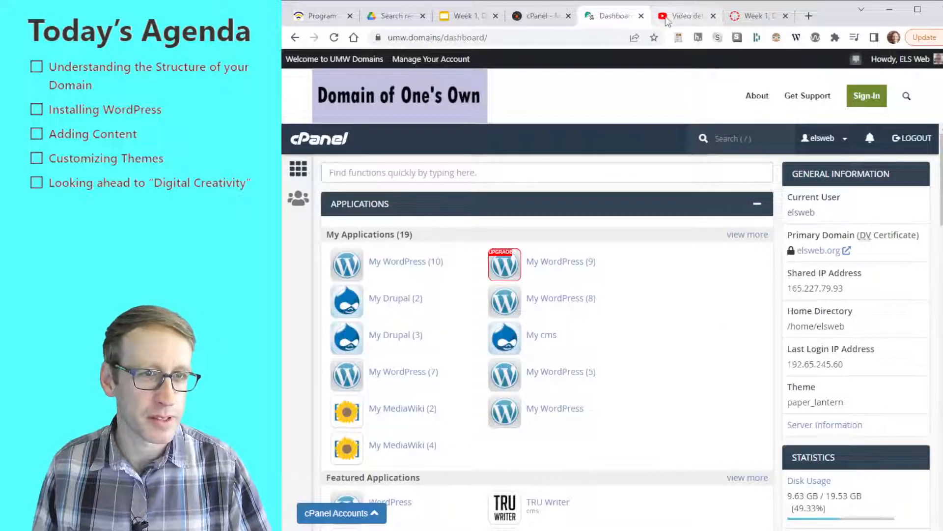
click(668, 20)
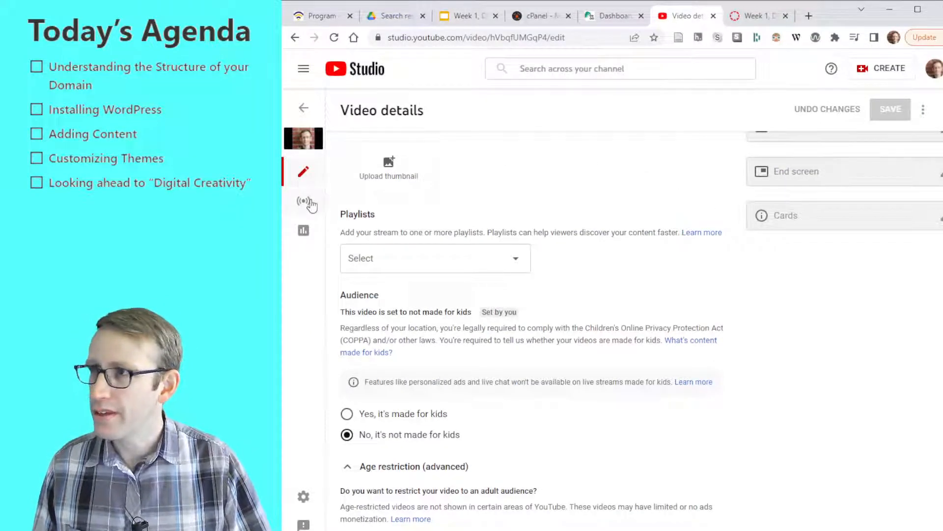
- Open the Week 1, Day 2 slides, start the slideshow in presenter view and advance to the Goals for Today slide
click(754, 16)
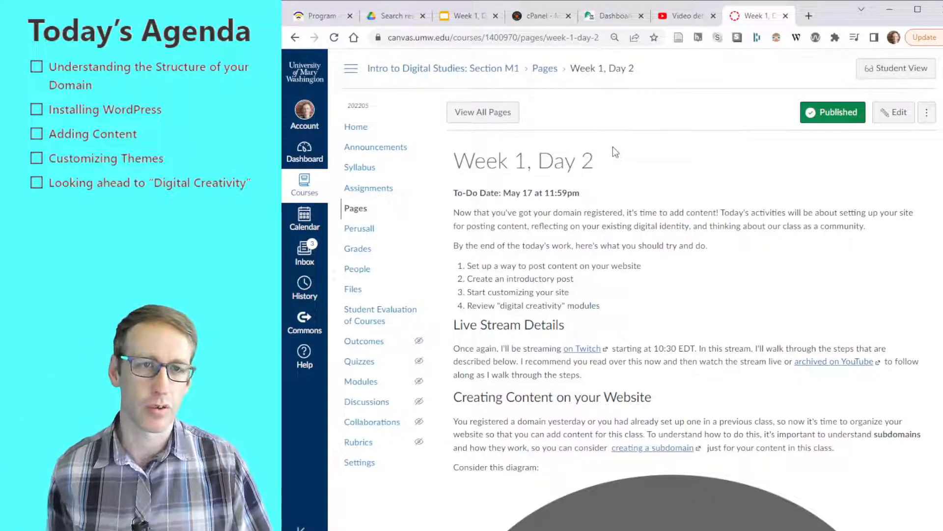
click(476, 22)
click(386, 156)
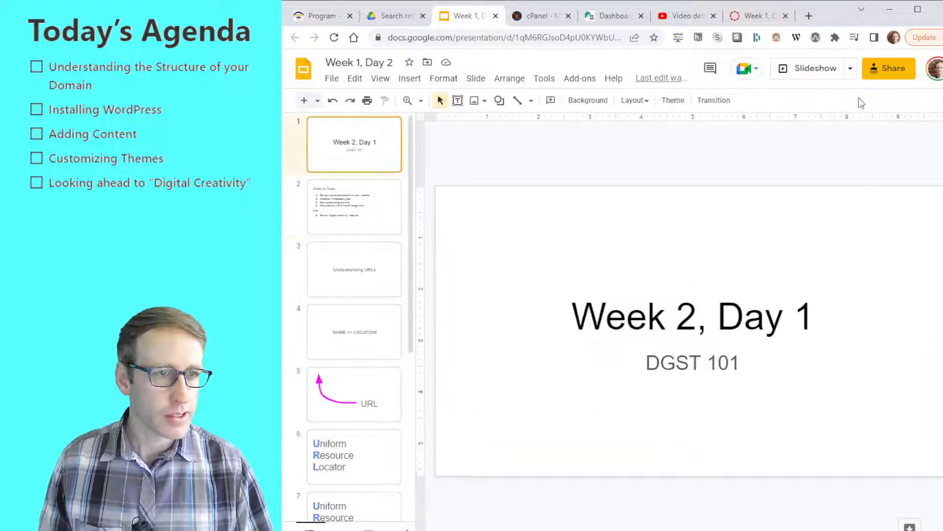
click(850, 68)
click(831, 128)
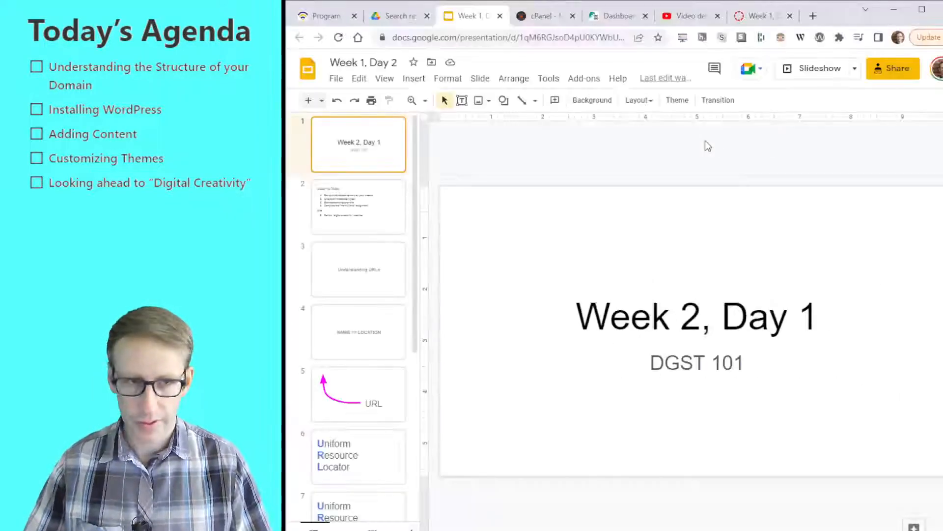
click(855, 70)
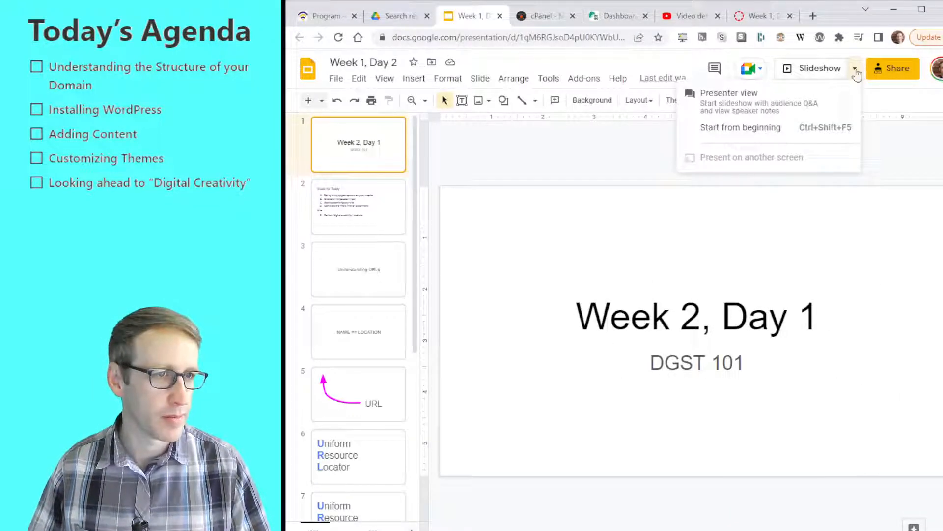
click(769, 102)
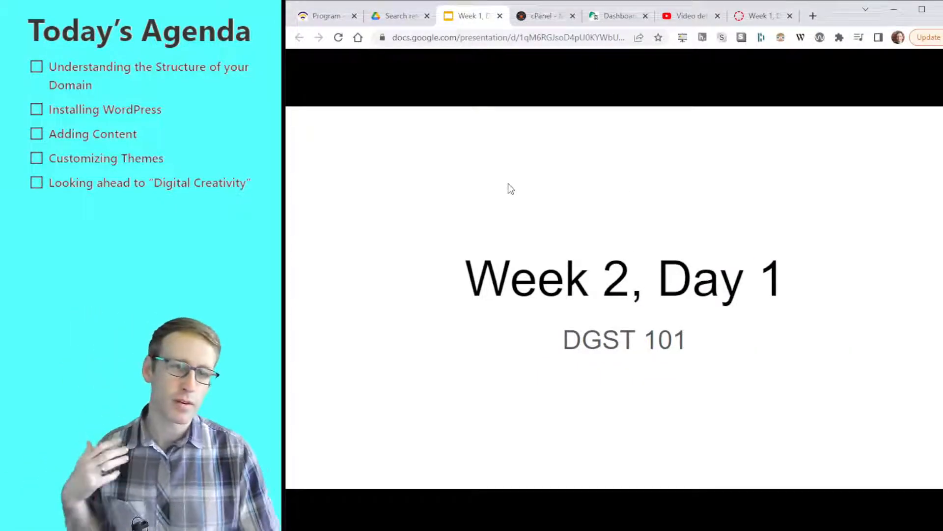
click(498, 193)
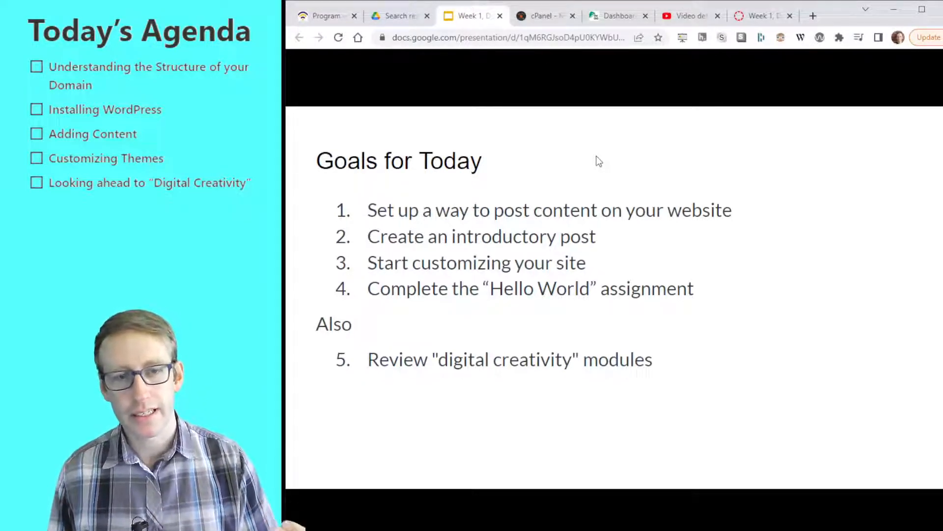
- Open the course's assignments from the Week 1, Day 2 page and read through the Hello World assignment
click(761, 16)
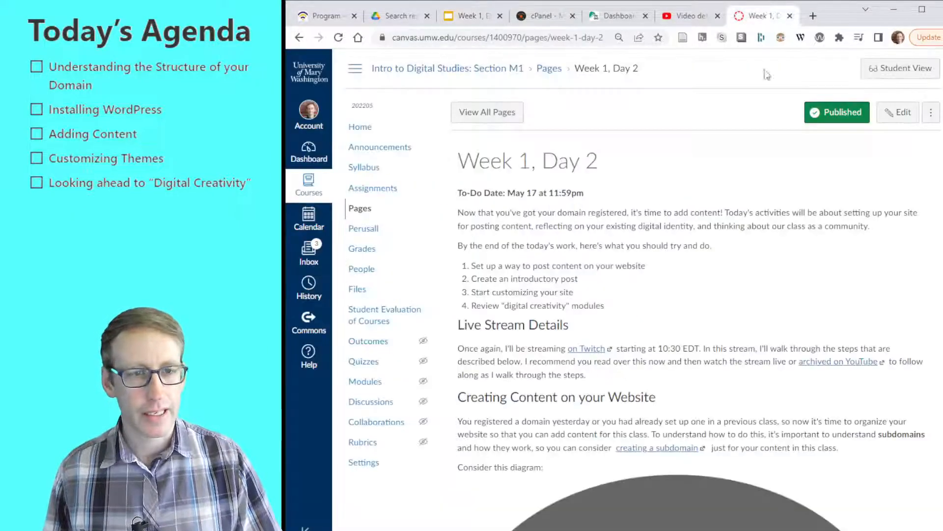
middle_click(373, 188)
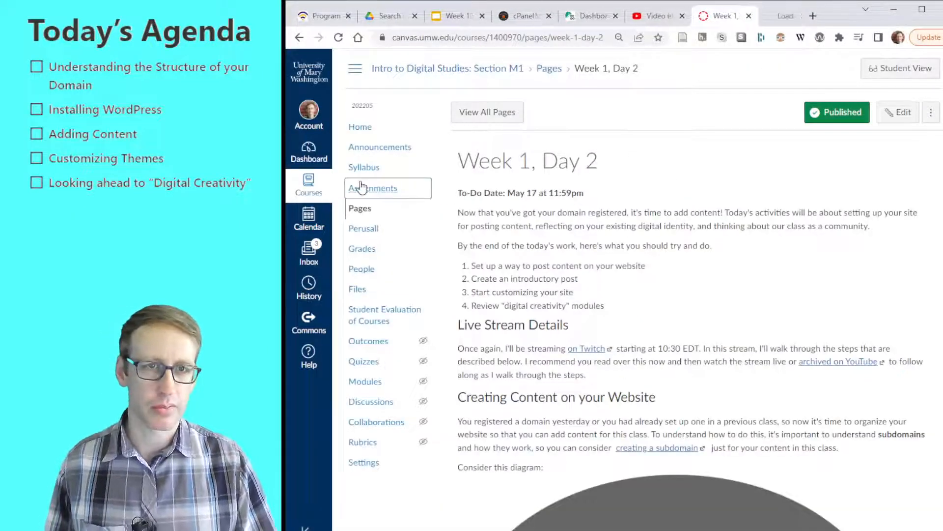
click(764, 16)
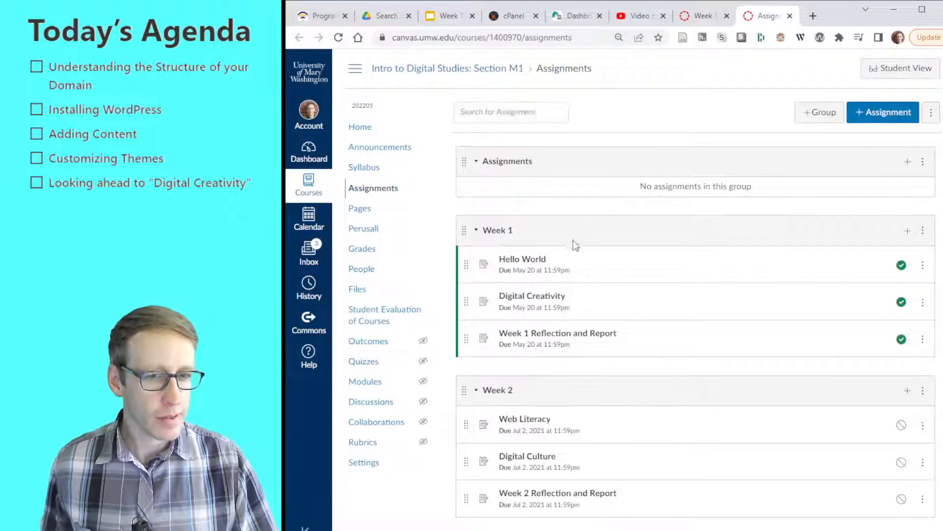
click(517, 261)
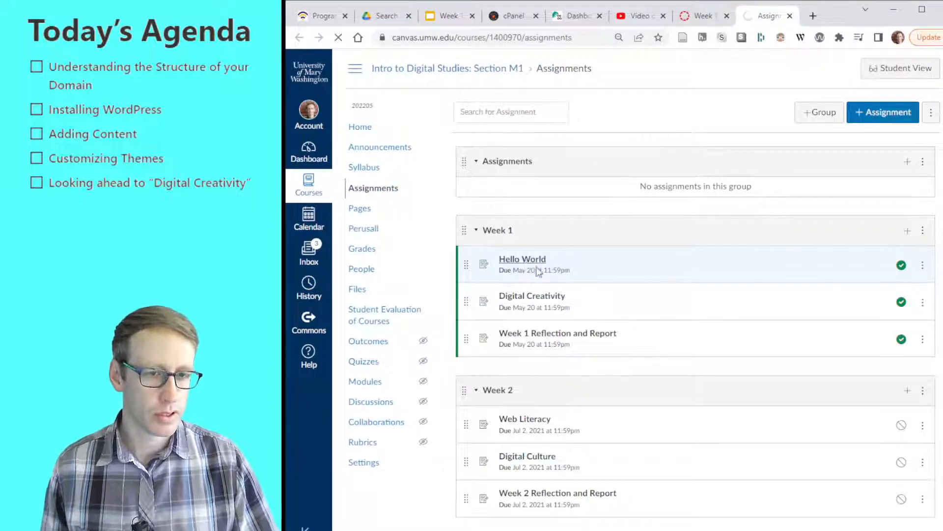
scroll(602, 290, down, 4)
scroll(639, 290, up, 4)
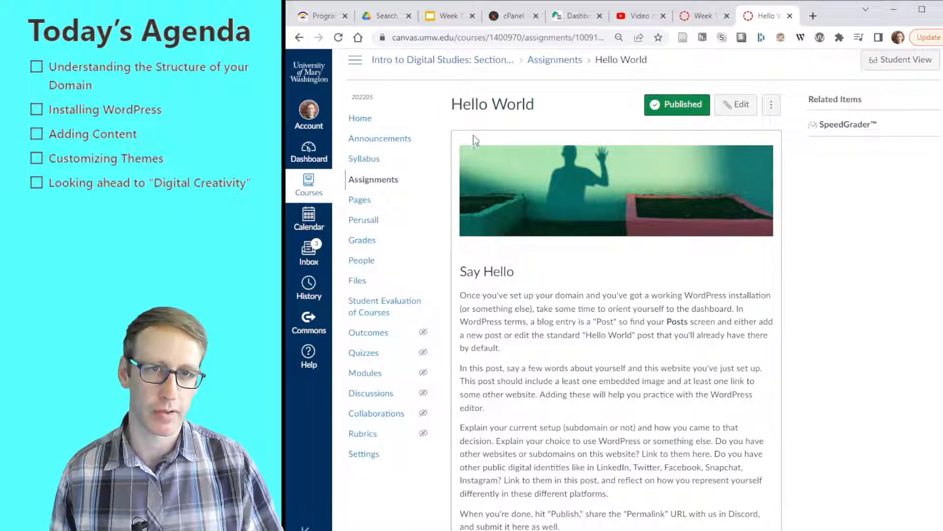
- Return to the slideshow and advance past Understanding URLs to the NAME == LOCATION slide
click(443, 22)
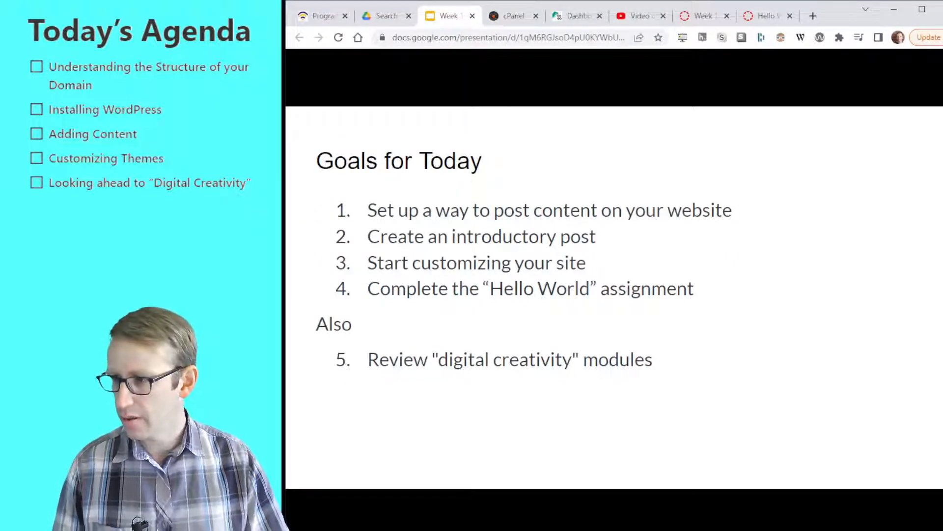
click(612, 362)
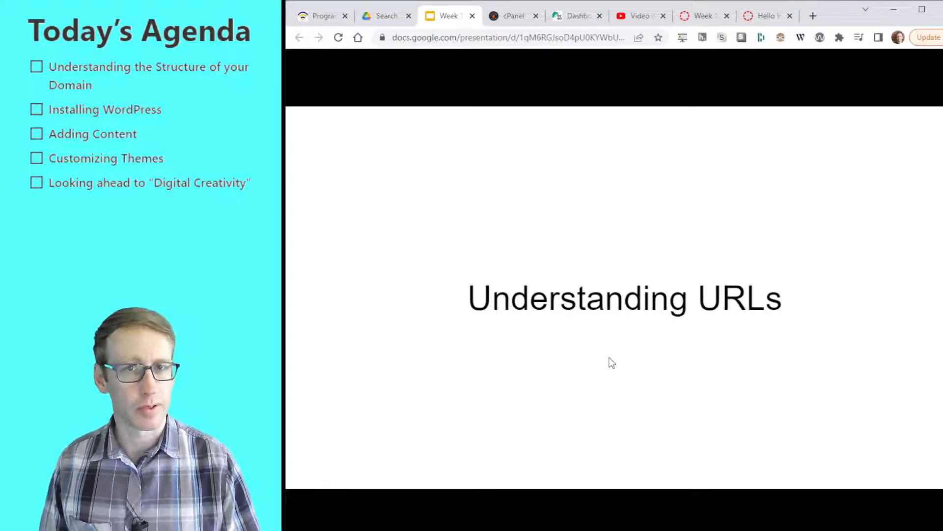
key(Right)
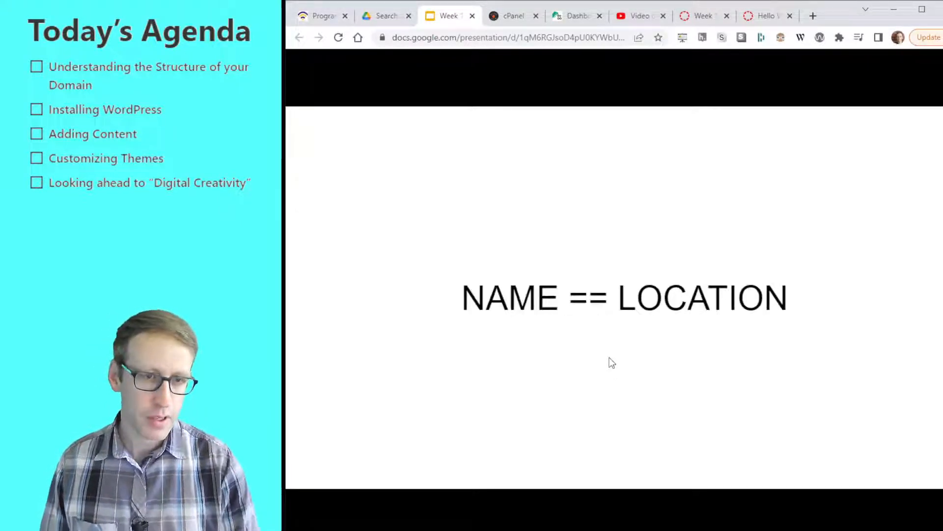
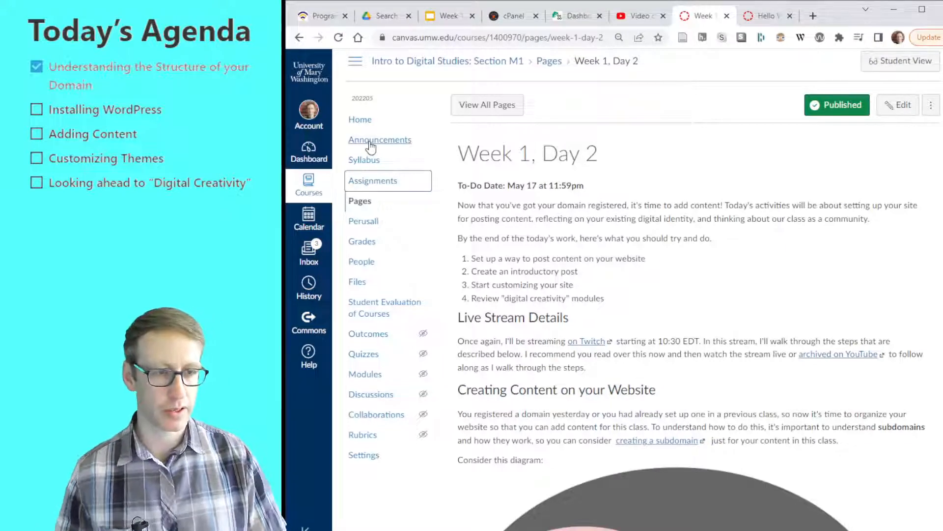
- Open the UMW Domains dashboard and switch it to the other cPanel account, reloading the dashboard through Manage Your Account
click(578, 19)
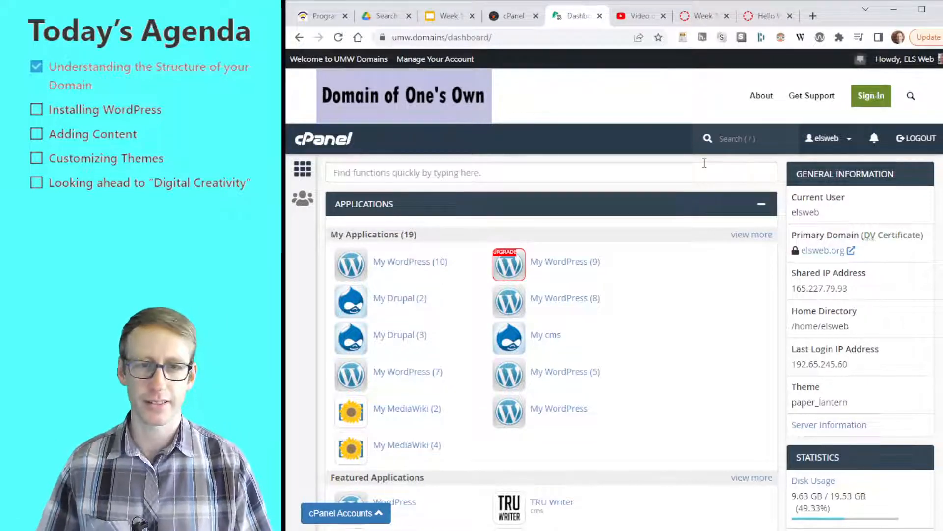
scroll(511, 358, down, 3)
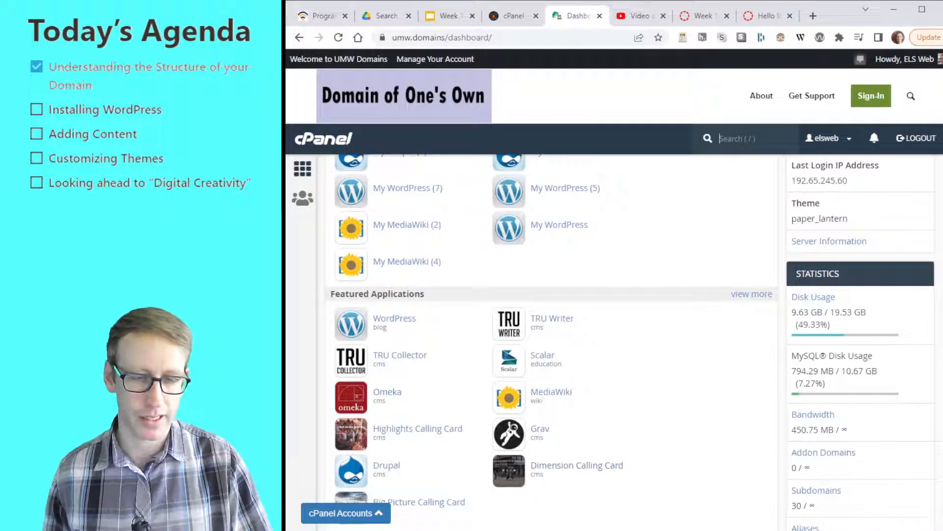
click(377, 513)
click(366, 474)
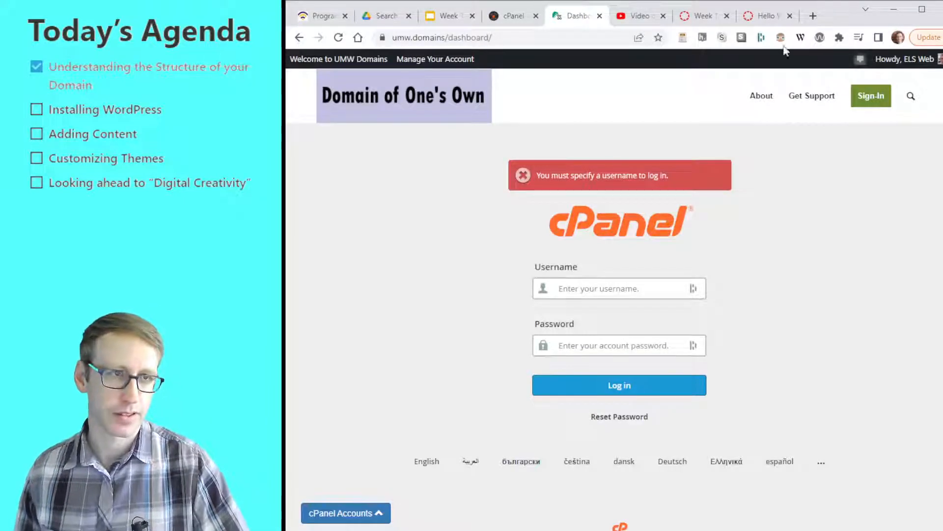
mouse_move(424, 60)
click(421, 81)
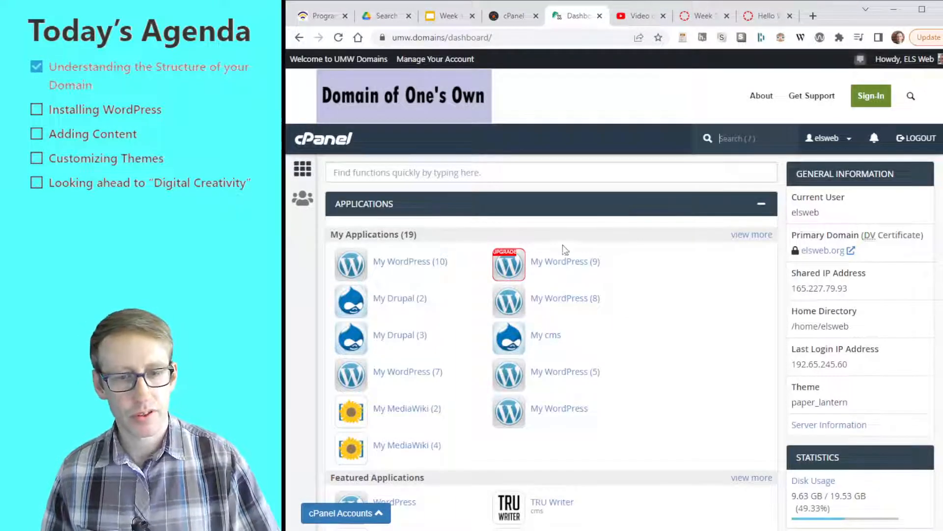
key(/)
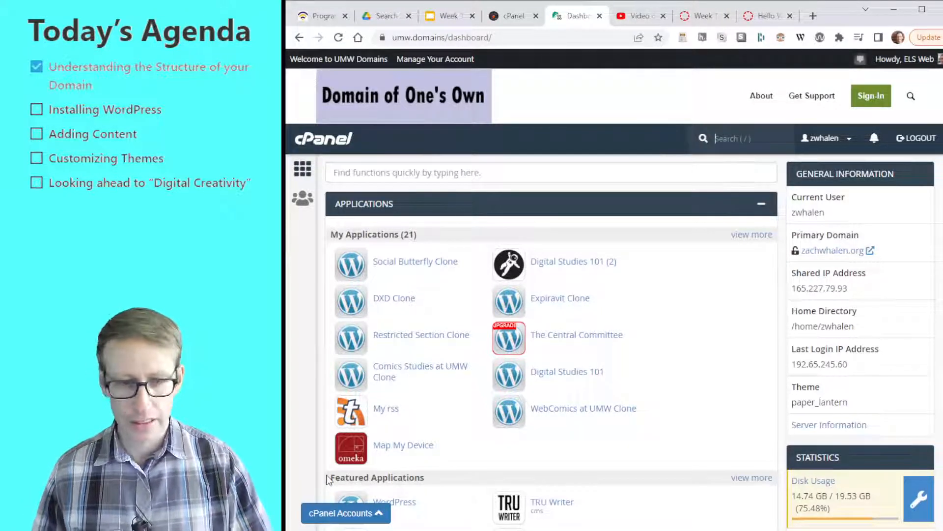
- Look through the selected account's cPanel dashboard, from its featured applications down to the Files and Email tools
scroll(432, 385, down, 4)
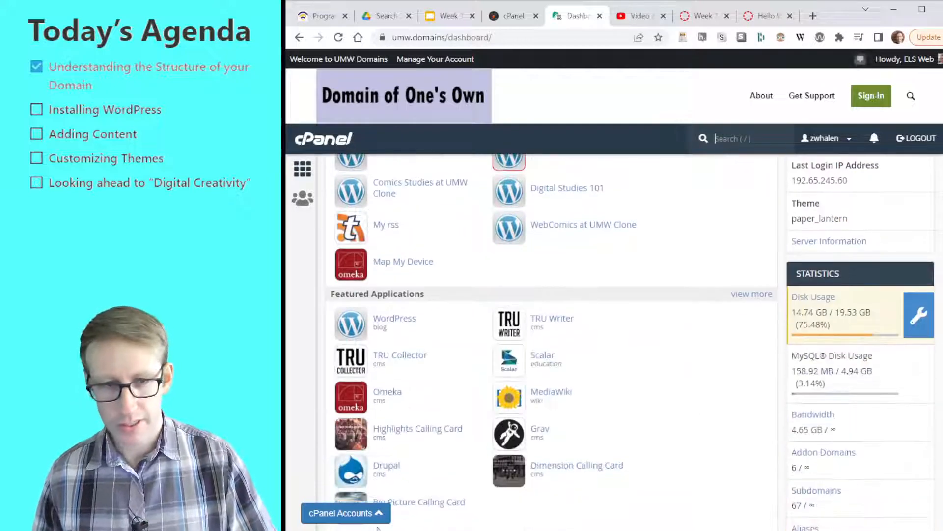
scroll(498, 377, down, 6)
scroll(499, 377, down, 6)
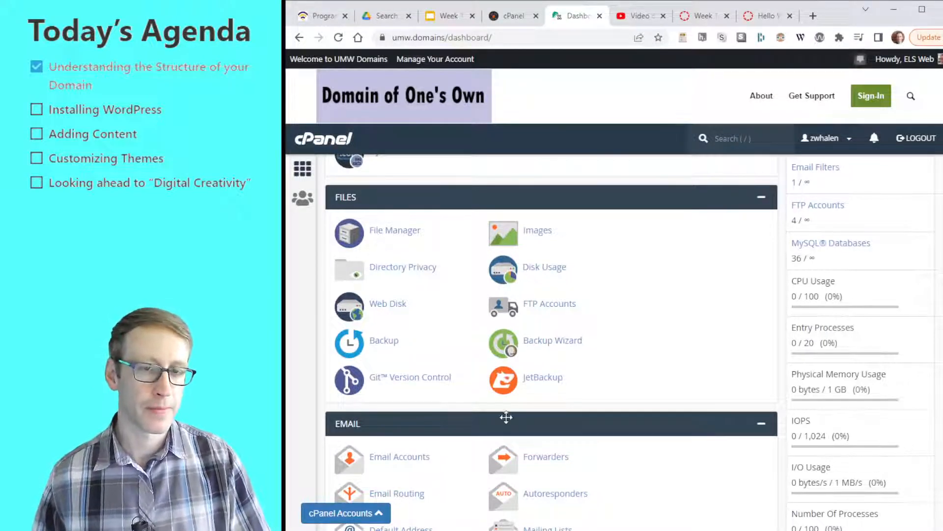
scroll(546, 381, up, 10)
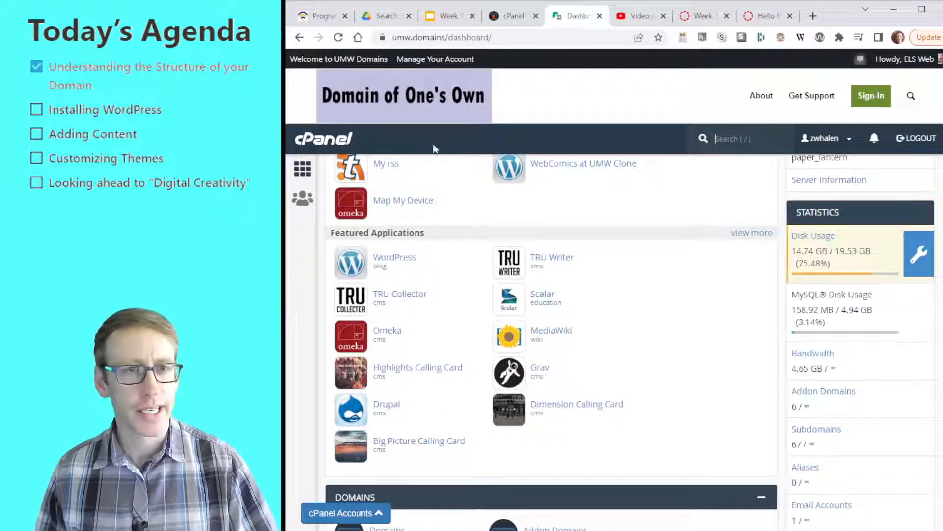
scroll(559, 188, up, 5)
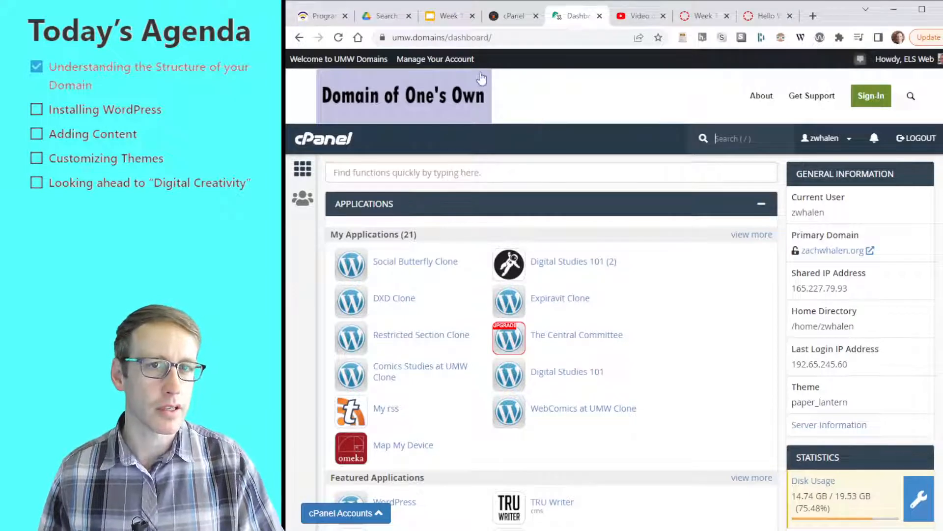
- Compare the Reclaim Hosting cPanel with the UMW Domains dashboard, including how each arranges its applications, domain and file tools
click(507, 17)
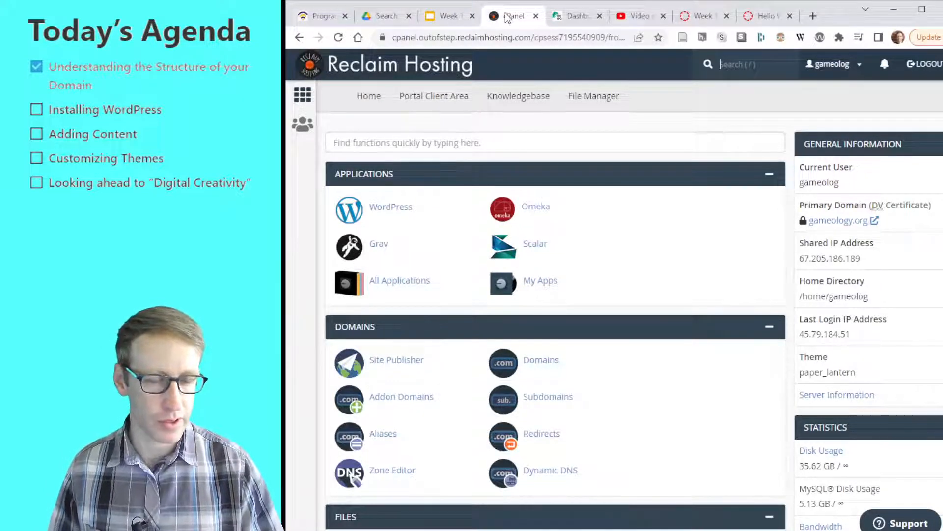
click(560, 21)
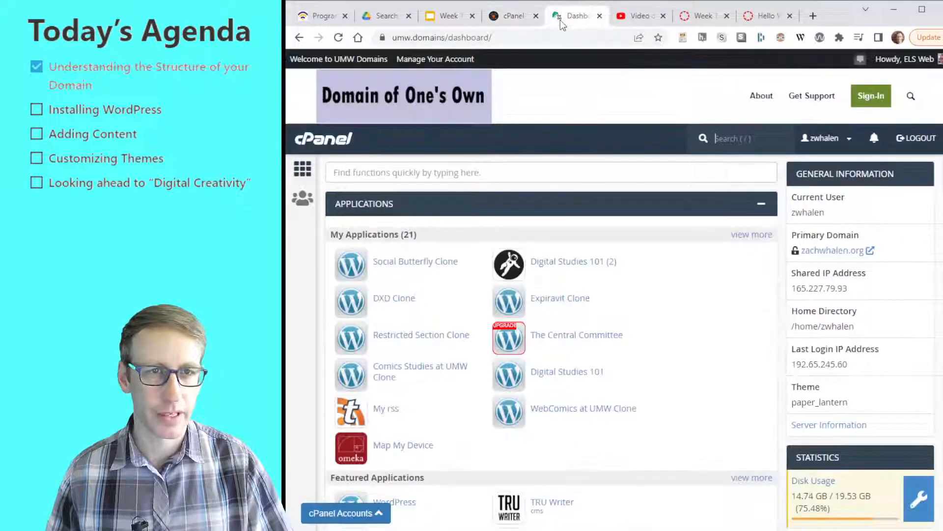
click(493, 22)
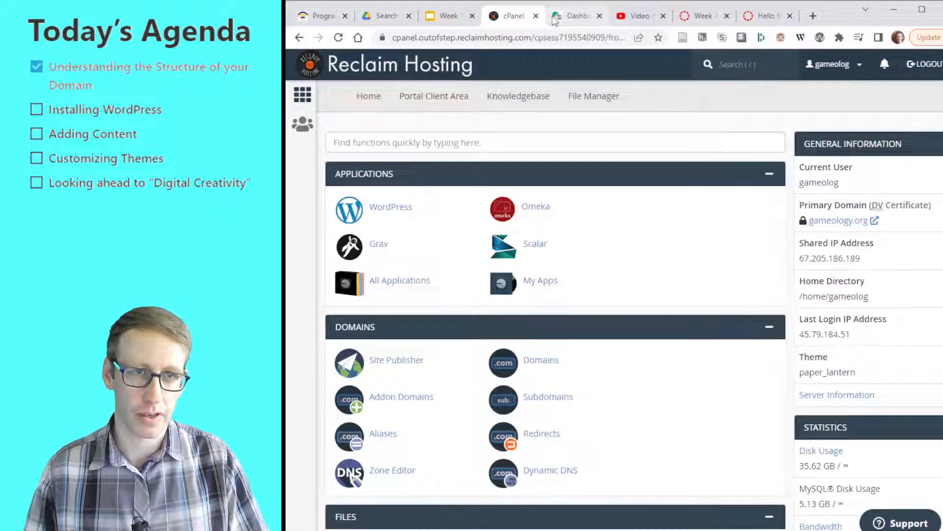
click(559, 18)
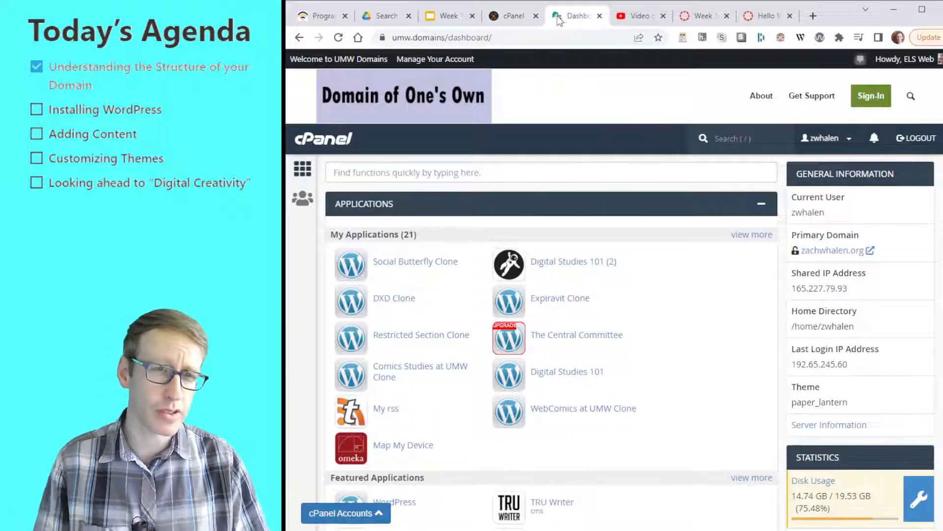
click(509, 18)
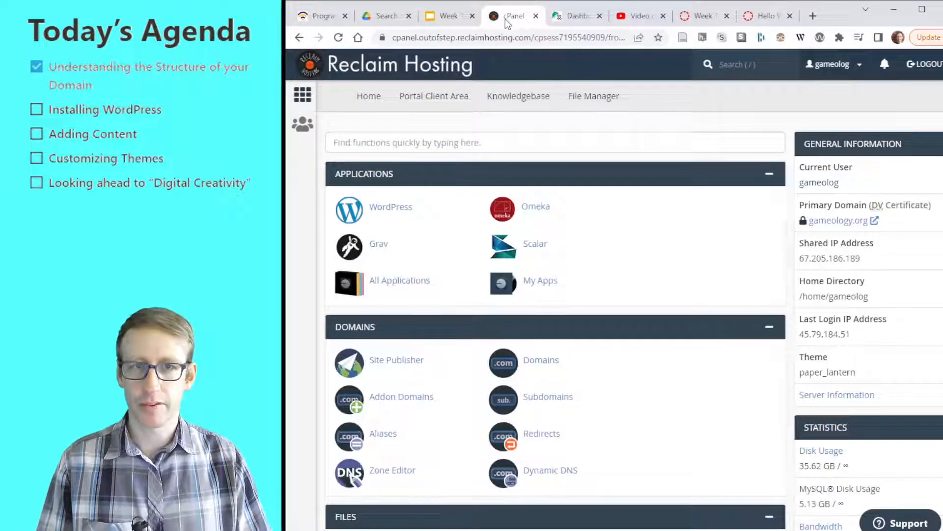
scroll(537, 350, down, 9)
scroll(537, 350, up, 3)
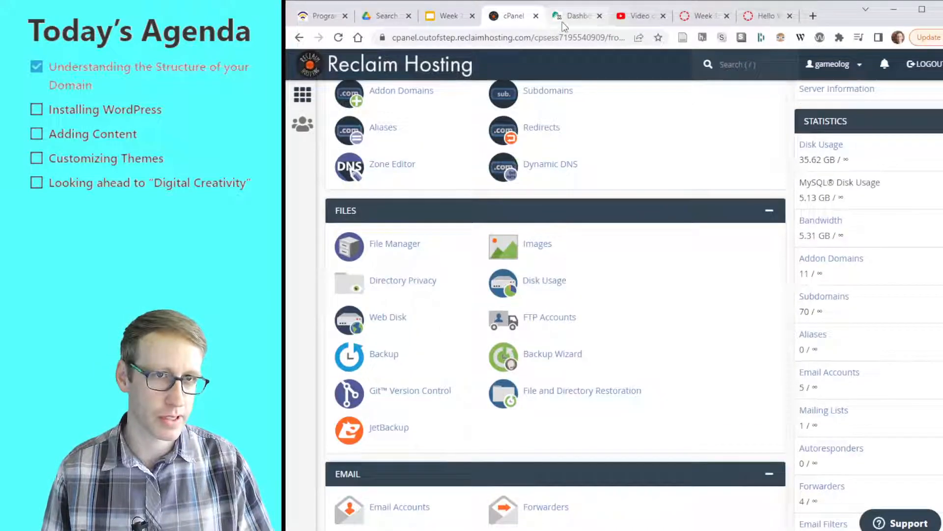
click(562, 22)
scroll(569, 351, down, 7)
scroll(559, 363, up, 2)
scroll(560, 363, up, 5)
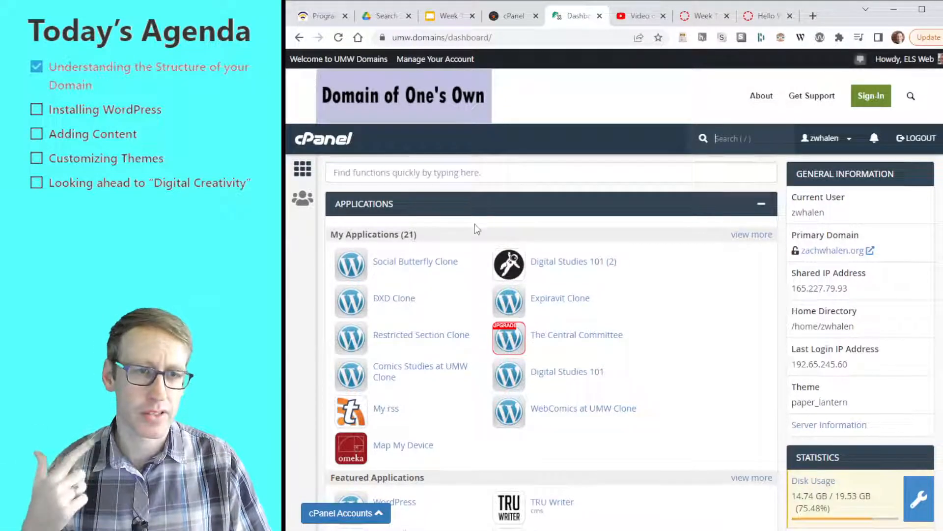
- Review the Domains, Files and Email sections of the UMW Domains cPanel dashboard
scroll(449, 309, down, 10)
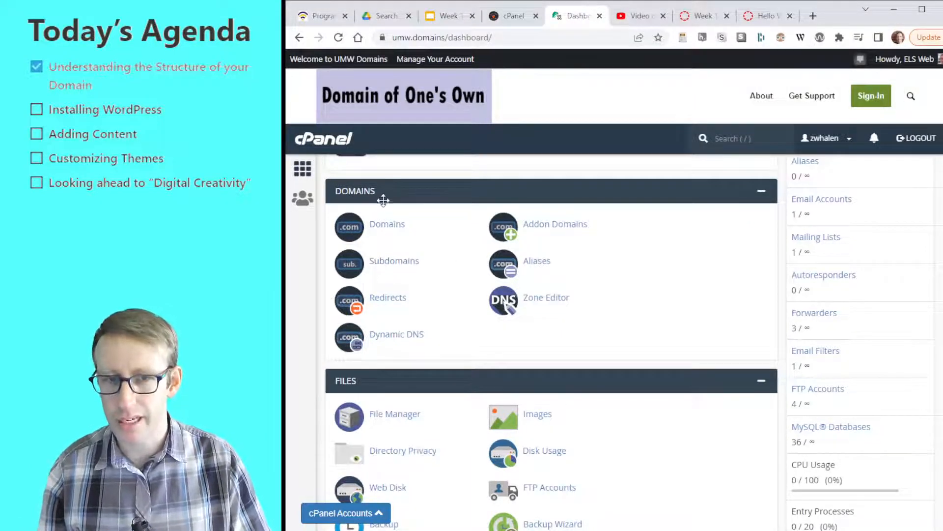
scroll(635, 362, down, 5)
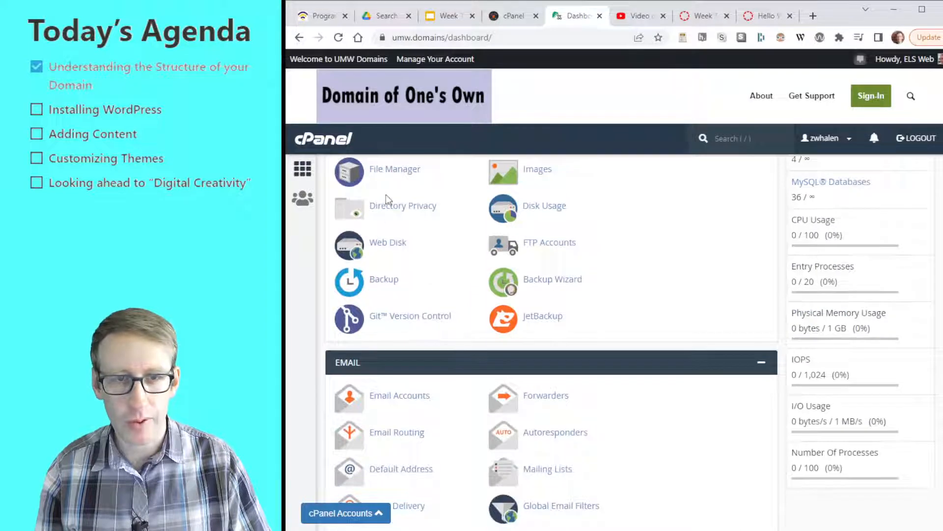
scroll(395, 182, up, 2)
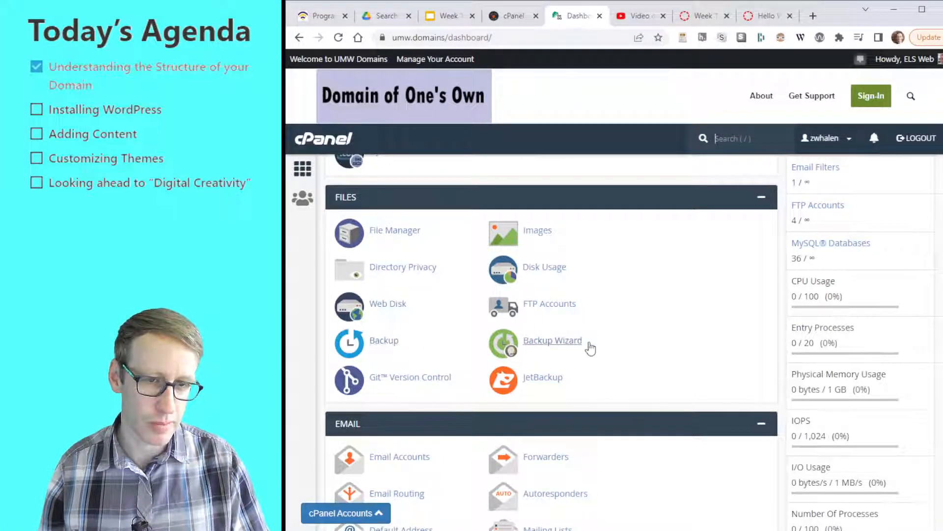
scroll(591, 347, down, 5)
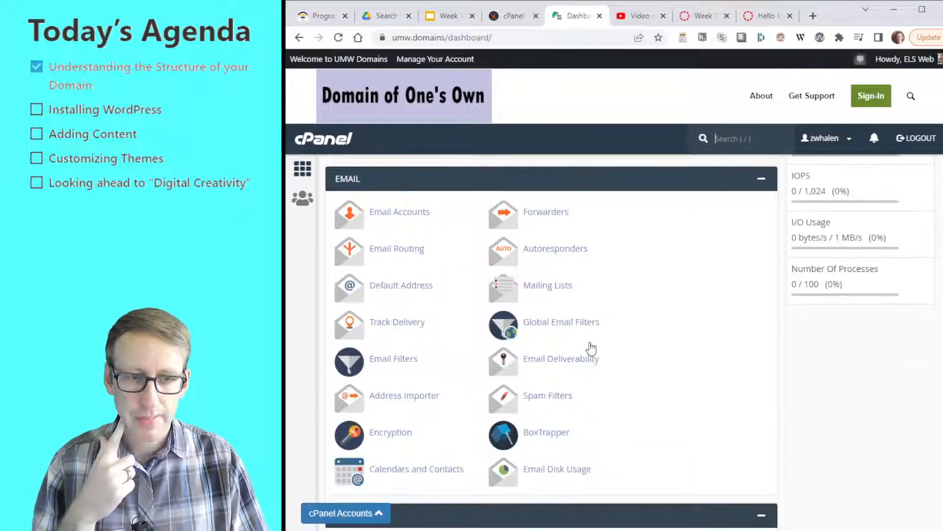
- Look through the Email, Databases, Metrics, Security, Software and Advanced sections of the UMW Domains cPanel dashboard
scroll(589, 347, up, 4)
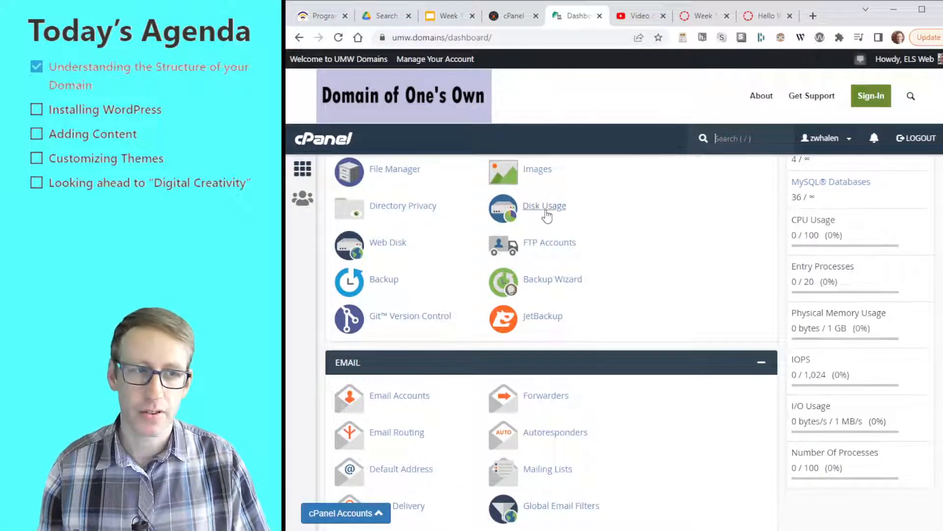
scroll(530, 231, down, 5)
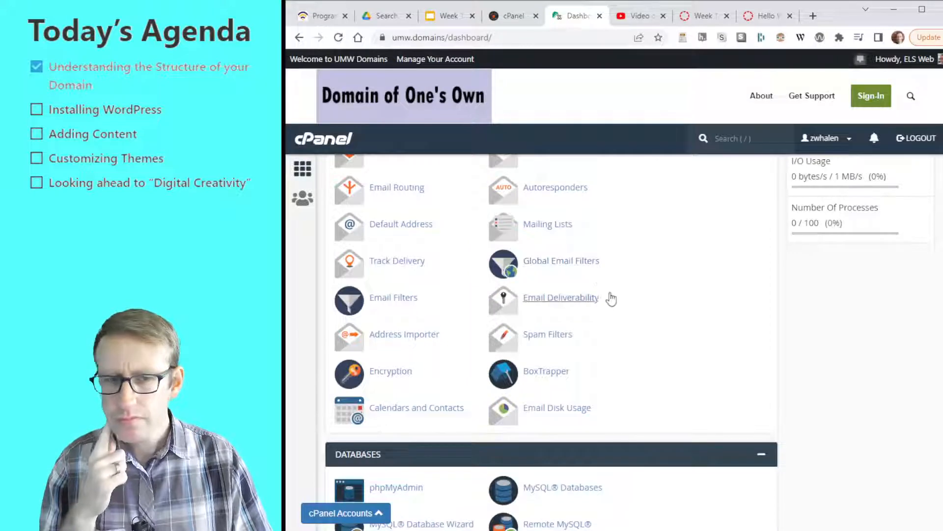
scroll(643, 313, up, 1)
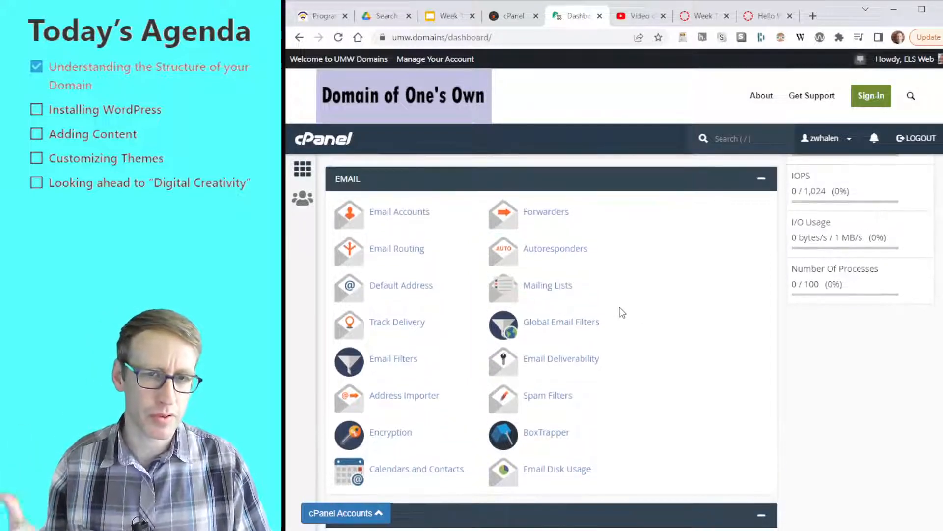
scroll(699, 363, down, 6)
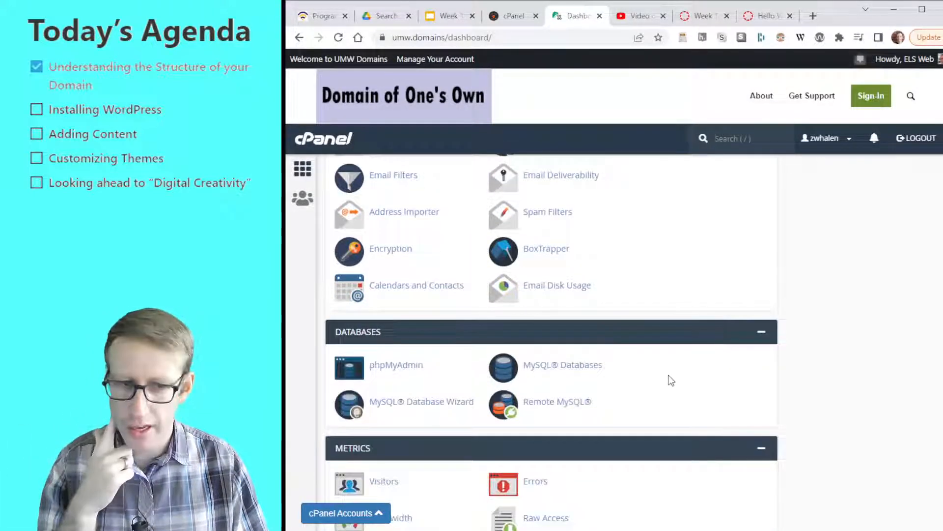
scroll(612, 377, down, 7)
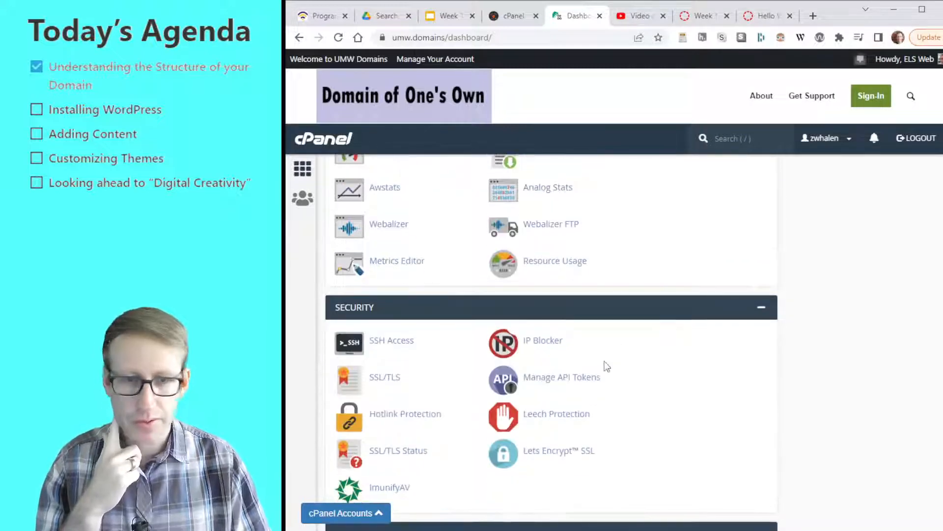
scroll(604, 372, down, 3)
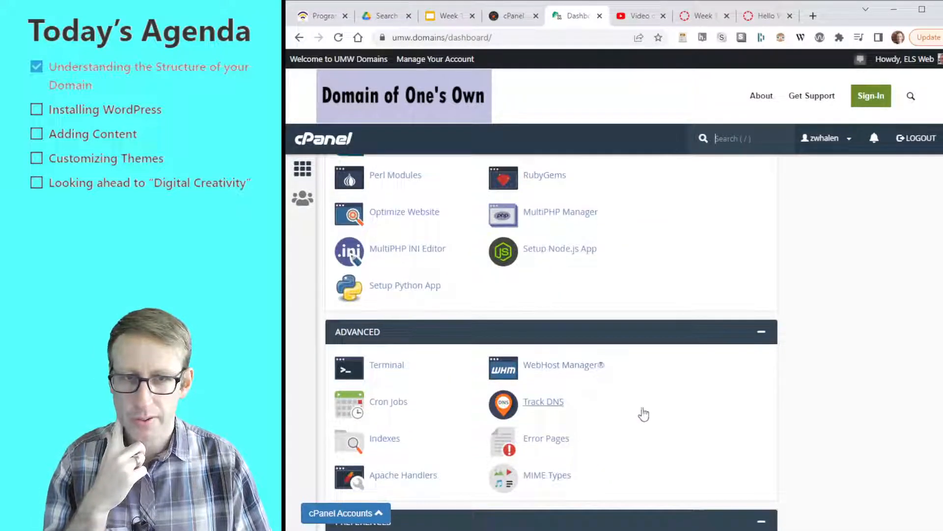
scroll(642, 412, up, 3)
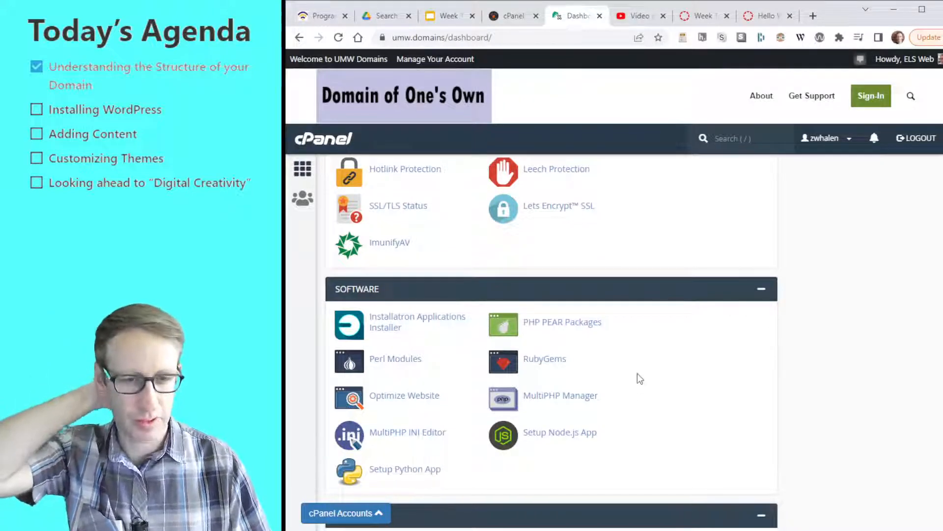
scroll(639, 378, down, 3)
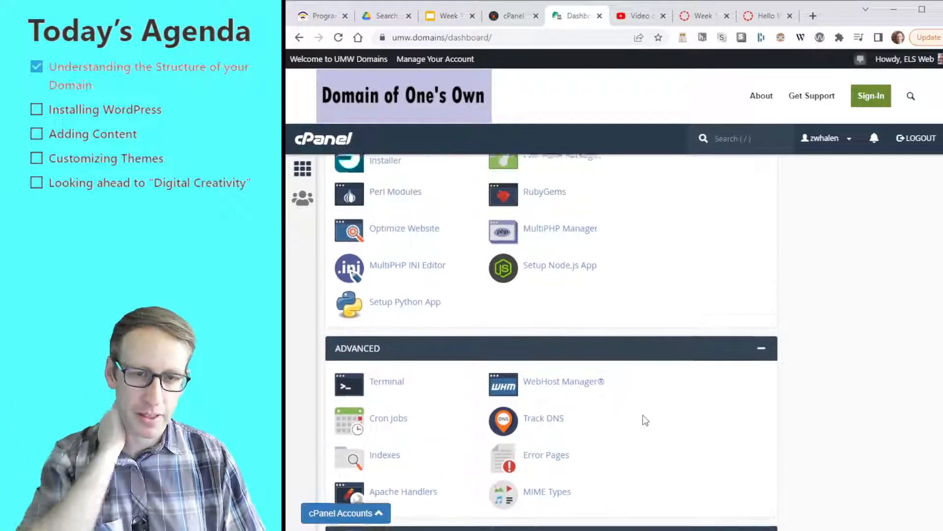
scroll(642, 415, up, 1)
scroll(640, 387, down, 1)
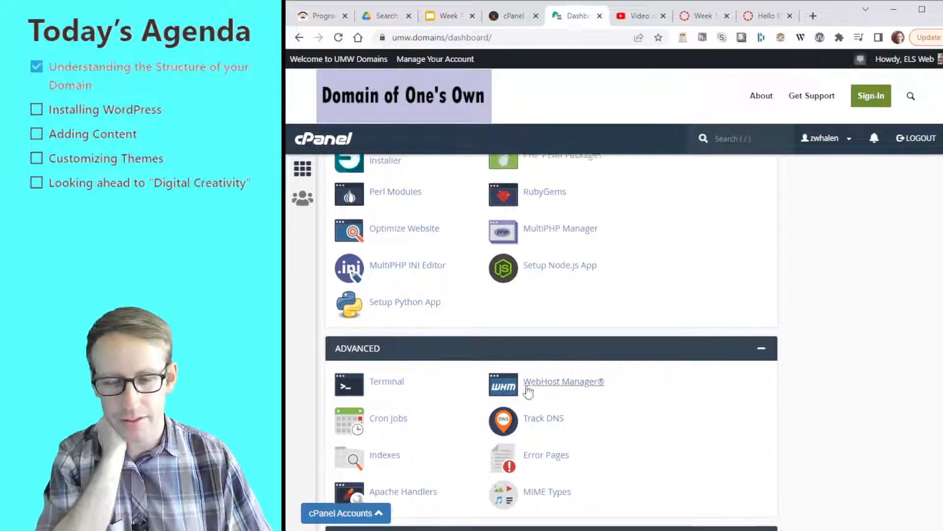
- Review the UMW Domains dashboard again, from the installed and featured applications through Files and Email to Databases
scroll(528, 392, up, 5)
scroll(589, 370, up, 12)
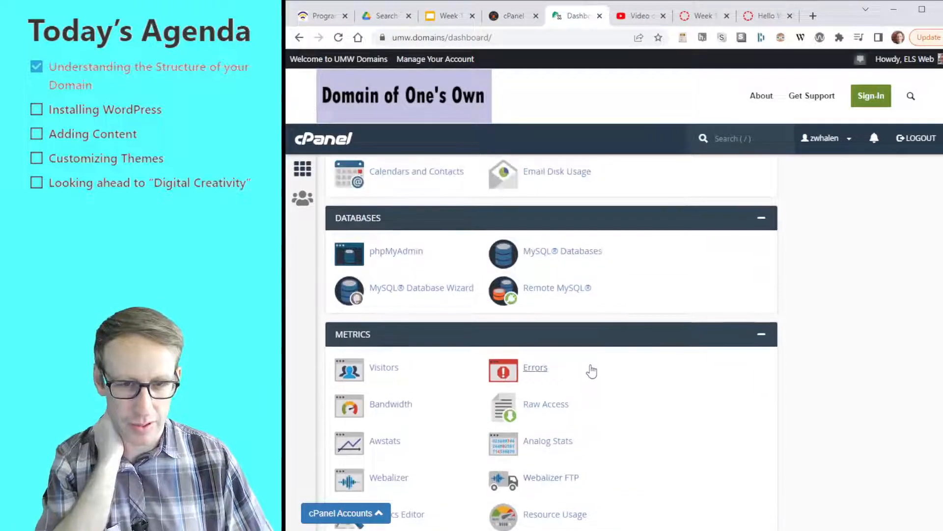
scroll(623, 411, up, 9)
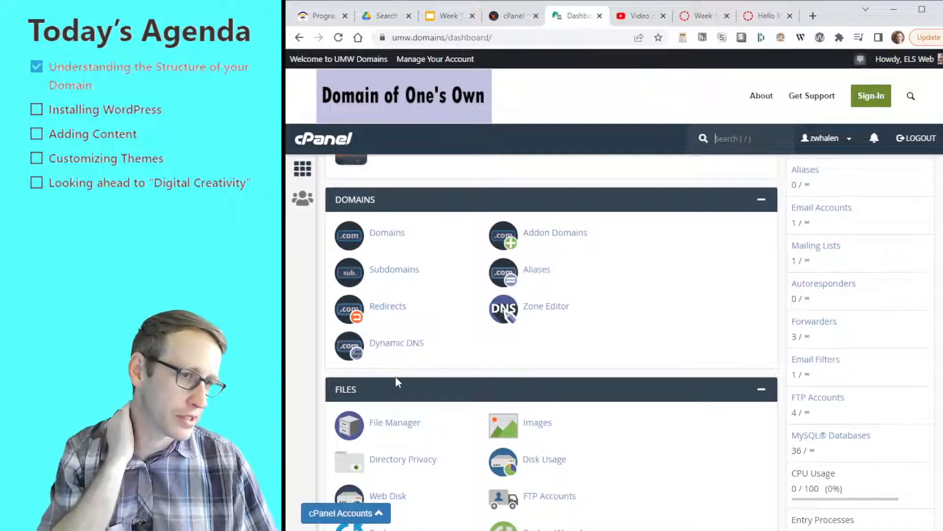
scroll(707, 374, up, 1)
scroll(706, 372, up, 7)
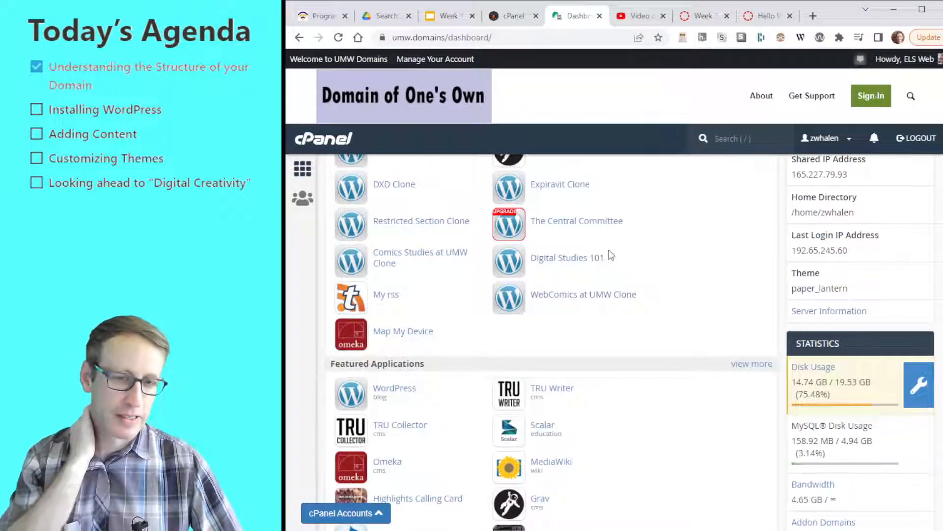
scroll(609, 243, up, 2)
scroll(601, 285, down, 12)
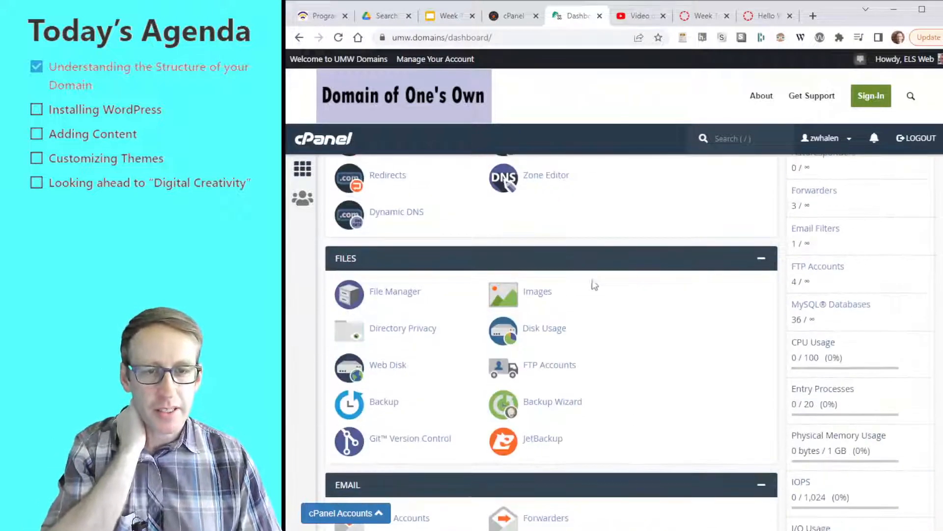
scroll(592, 279, down, 3)
scroll(506, 320, down, 6)
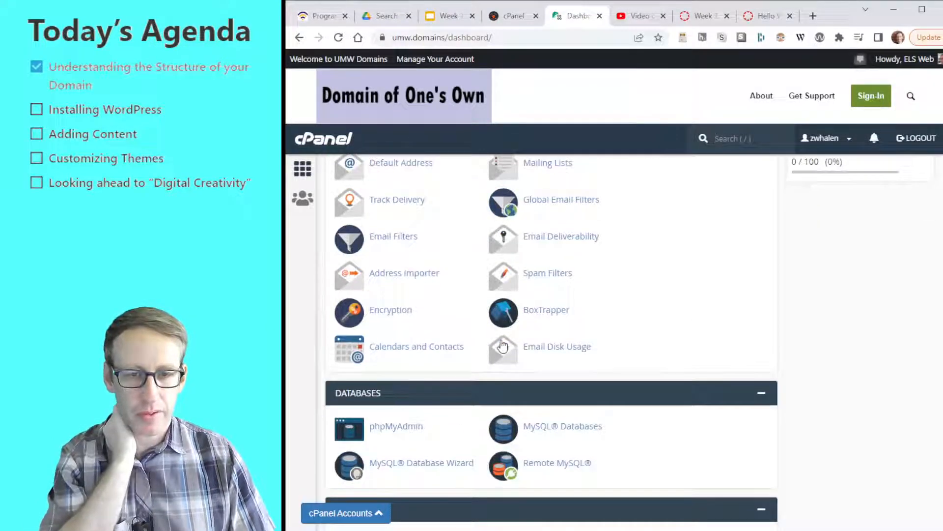
scroll(442, 351, down, 3)
scroll(442, 373, up, 10)
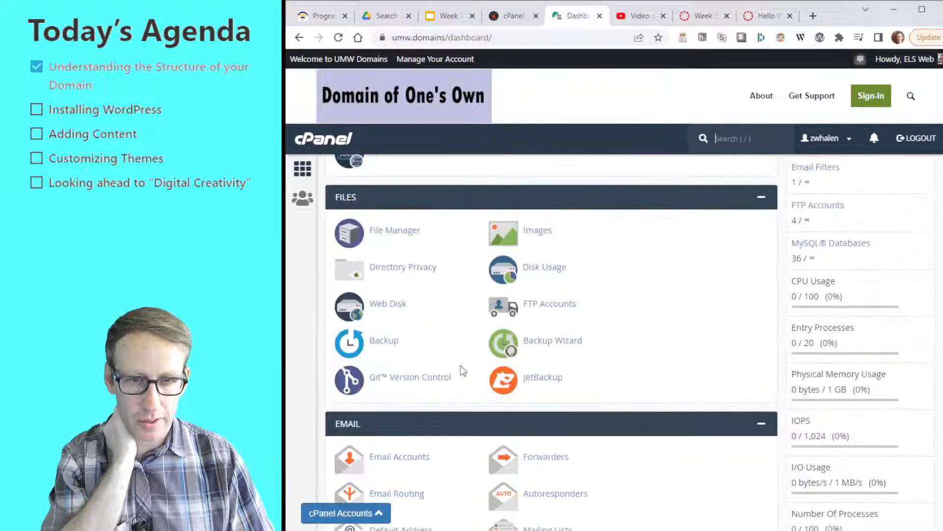
- Open the Subdomains page in the UMW Domains cPanel and also in the Reclaim Hosting cPanel
scroll(460, 369, up, 6)
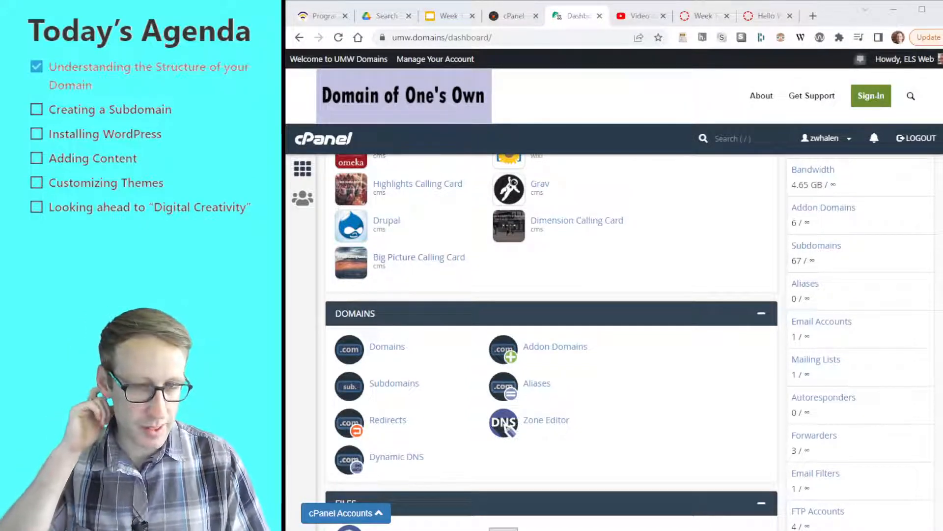
click(398, 389)
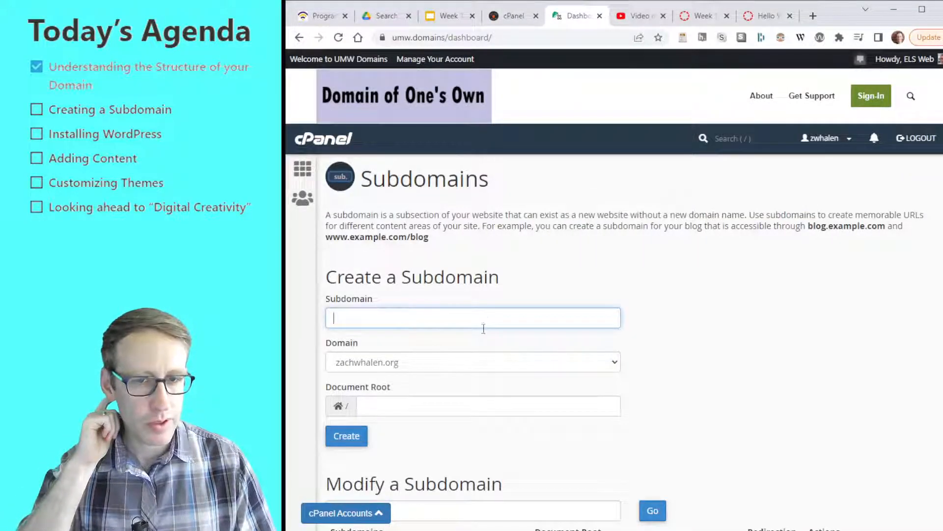
click(515, 16)
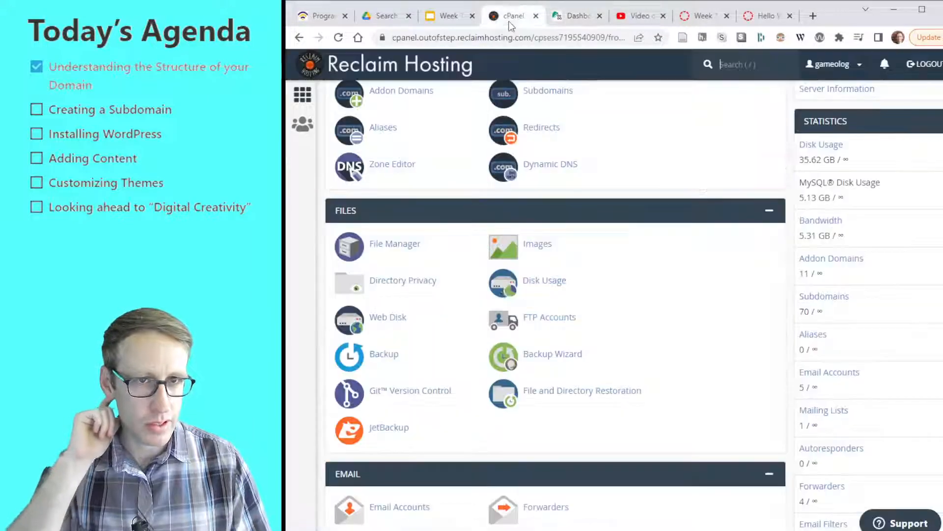
scroll(435, 319, up, 3)
click(546, 275)
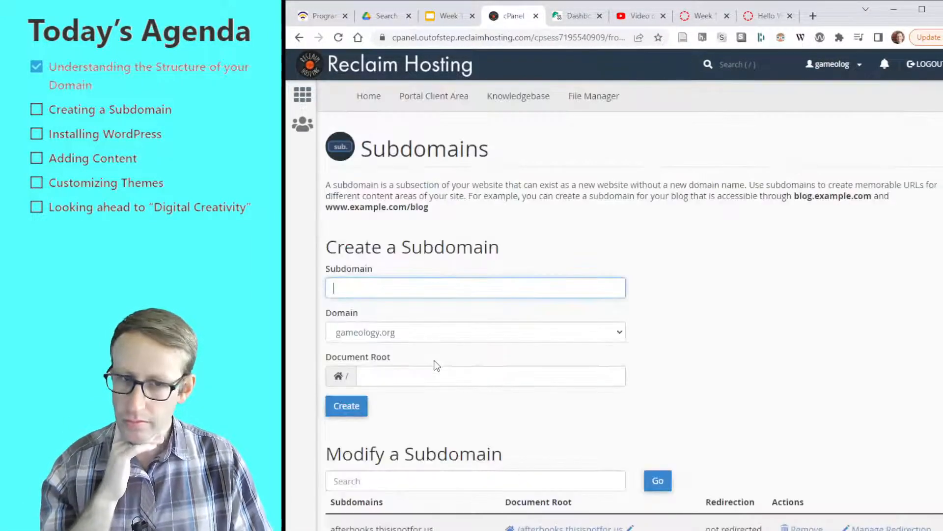
- Choose the personal .net domain as the parent of the new subdomain and inspect its document root
click(383, 332)
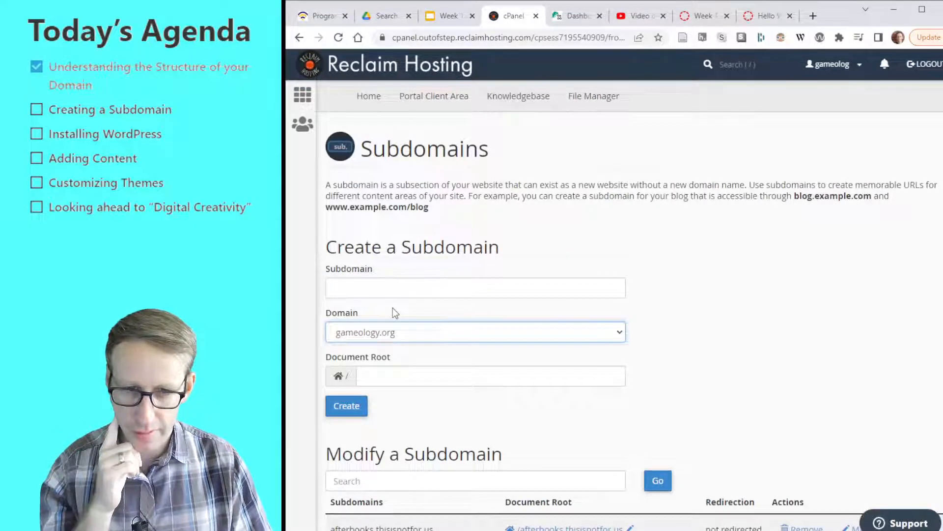
click(395, 302)
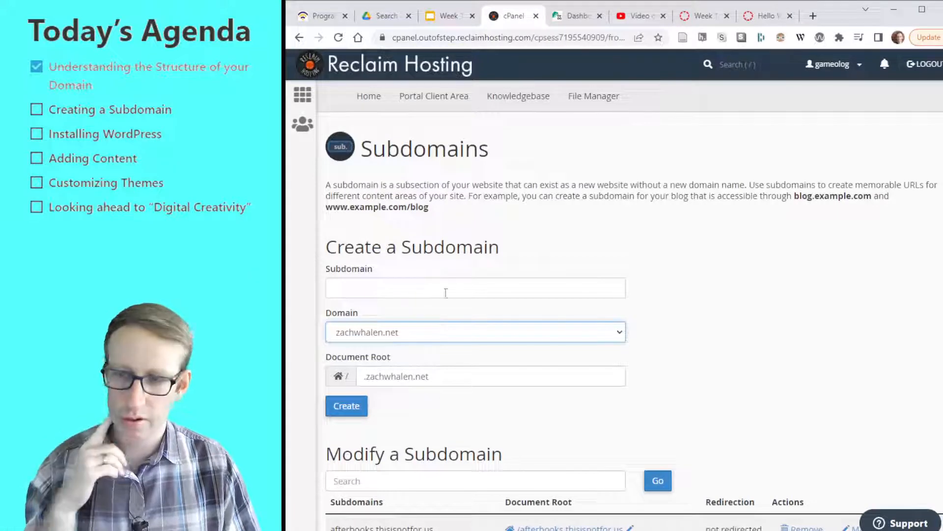
scroll(592, 292, down, 1)
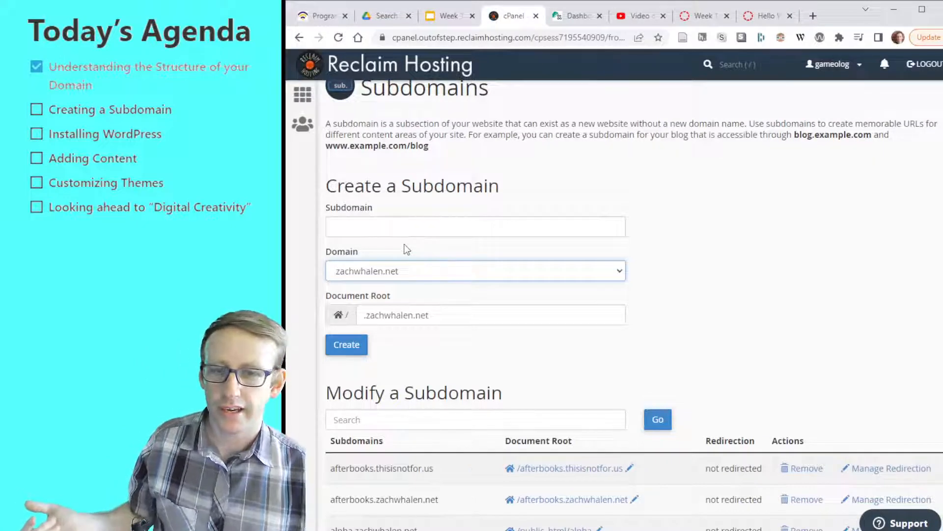
click(378, 316)
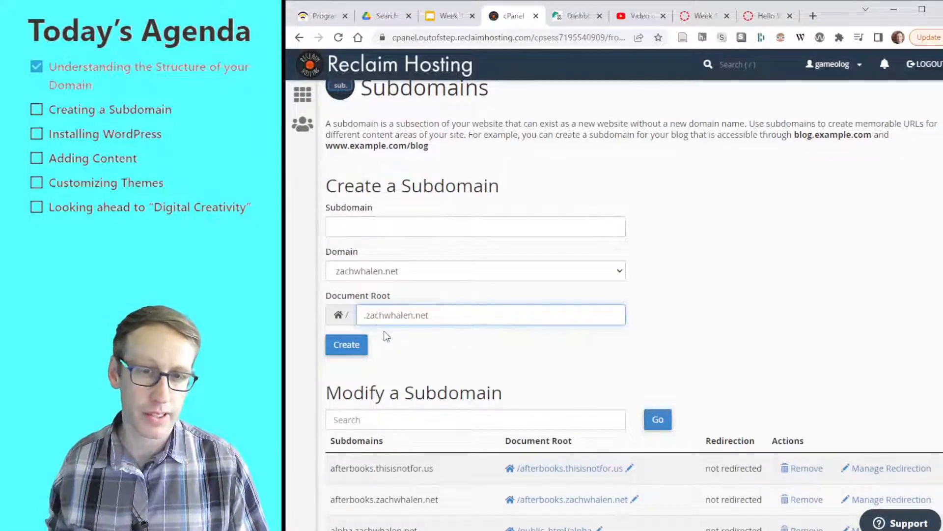
click(373, 280)
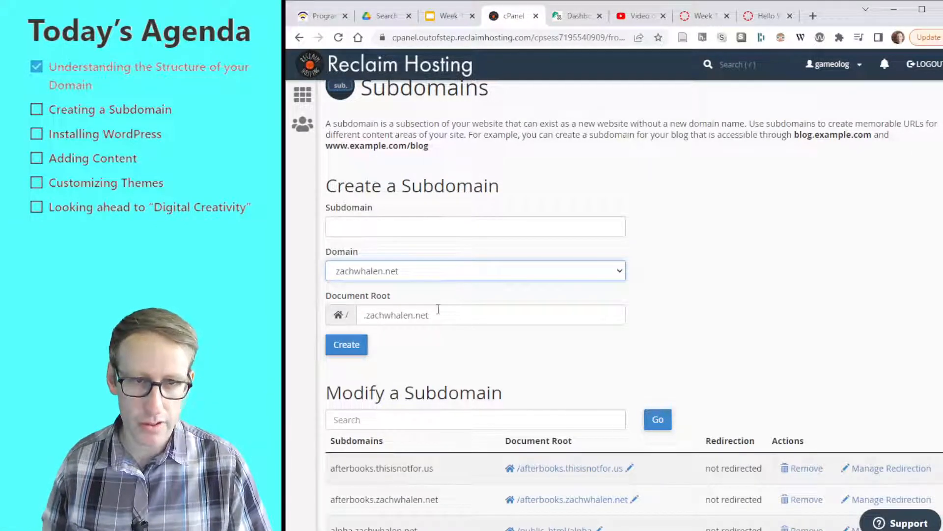
- Try dgst101 and digitalstudies as names for the new subdomain
click(381, 223)
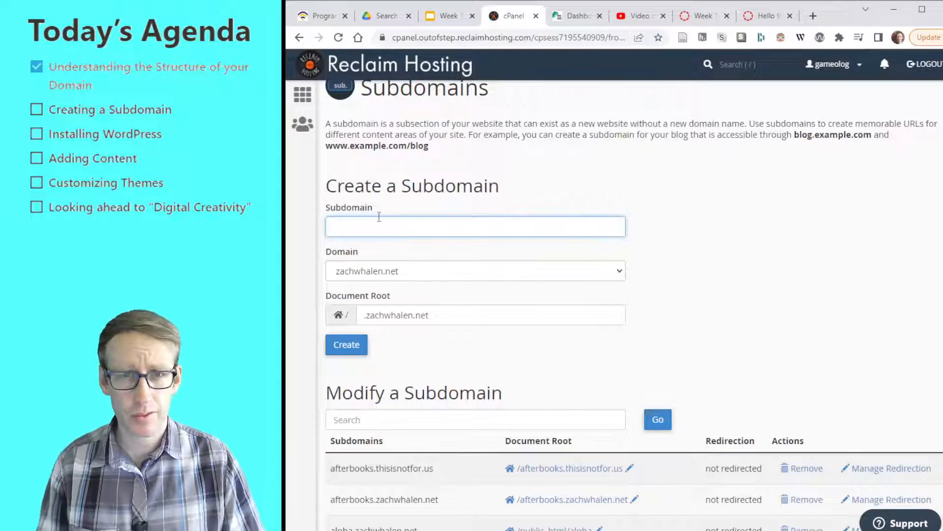
text(dgst)
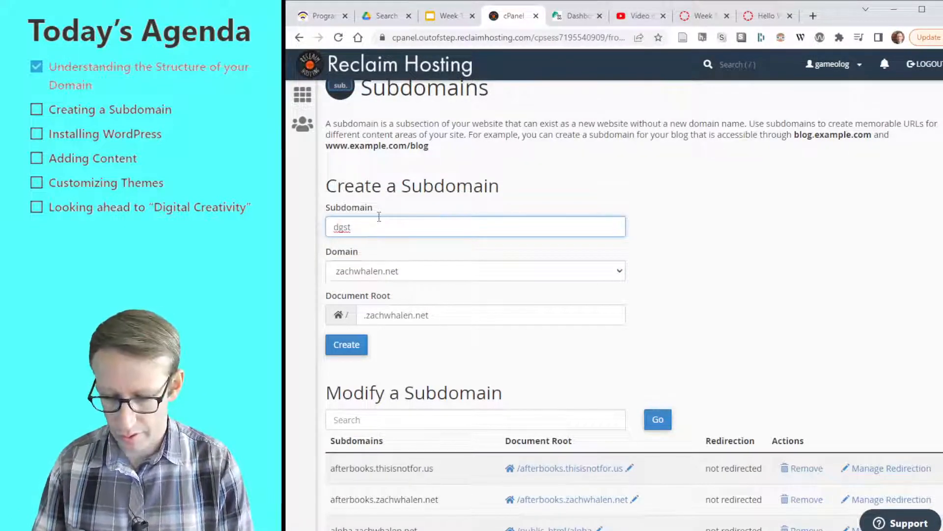
text(101)
key(BackSpace)
key(BackSpace)
key(BackSpace)
key(BackSpace)
key(BackSpace)
text(digitalstudies)
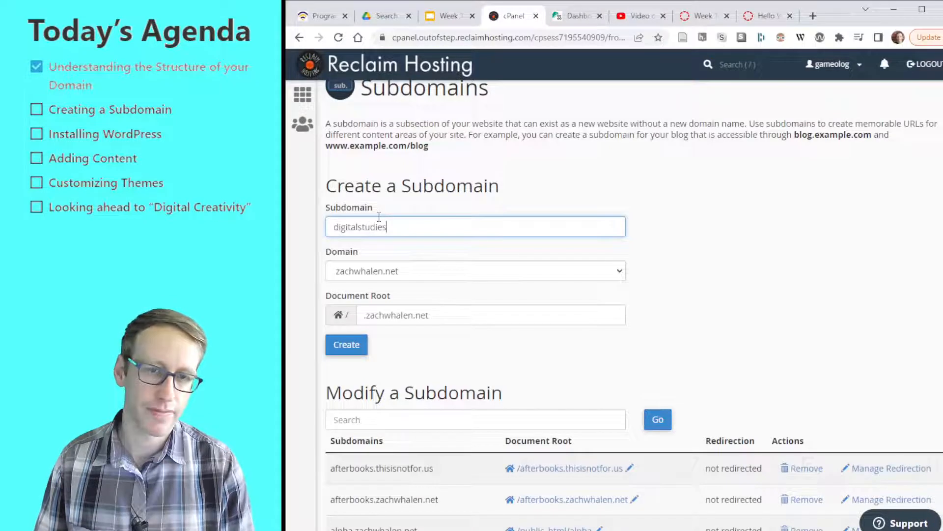
- Try the hyphenated form digital-studies as the new subdomain's name
key(BackSpace)
key(BackSpace)
key(BackSpace)
key(BackSpace)
key(BackSpace)
key(BackSpace)
key(BackSpace)
text(-studies)
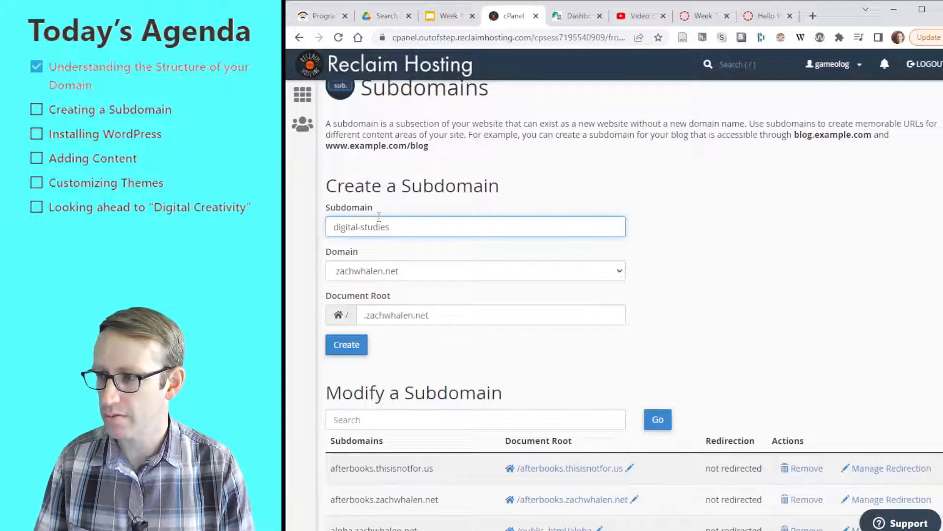
- Try the underscore form digital_studies as the new subdomain's name
key(BackSpace)
key(BackSpace)
key(BackSpace)
key(BackSpace)
key(BackSpace)
key(BackSpace)
key(BackSpace)
key(BackSpace)
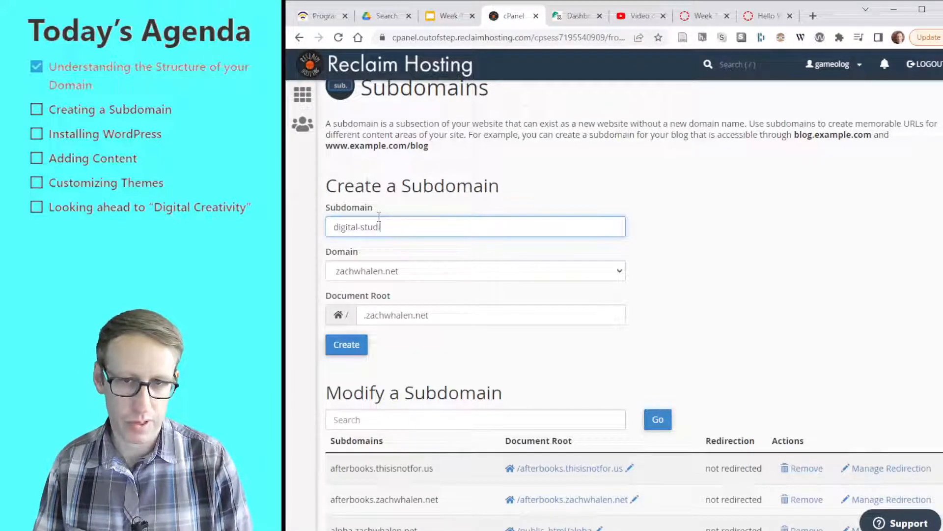
text(_studies)
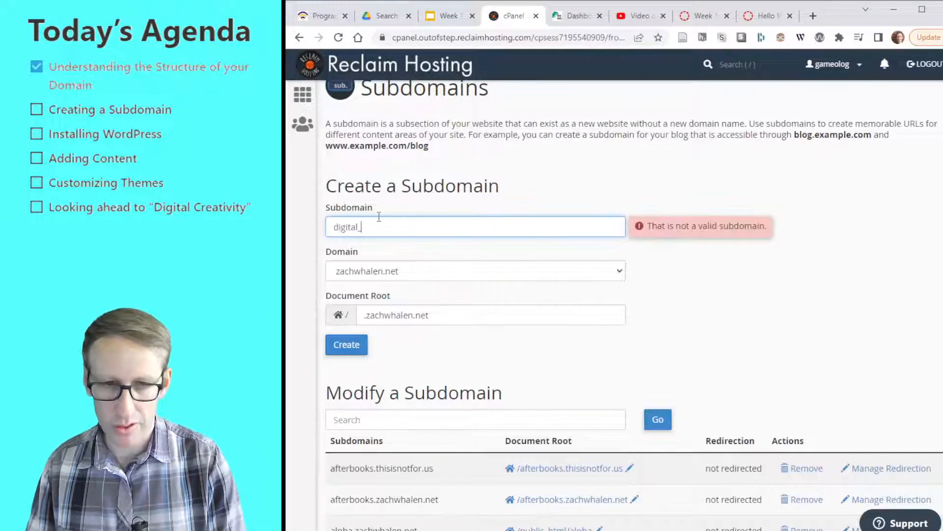
- Replace the underscore form of the subdomain name with digital-ad
key(BackSpace)
key(BackSpace)
key(BackSpace)
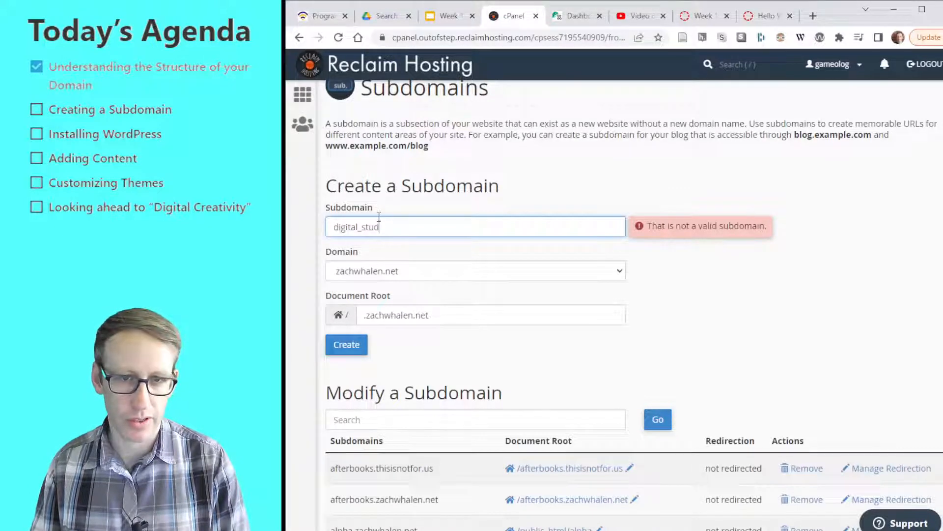
key(BackSpace)
text(-)
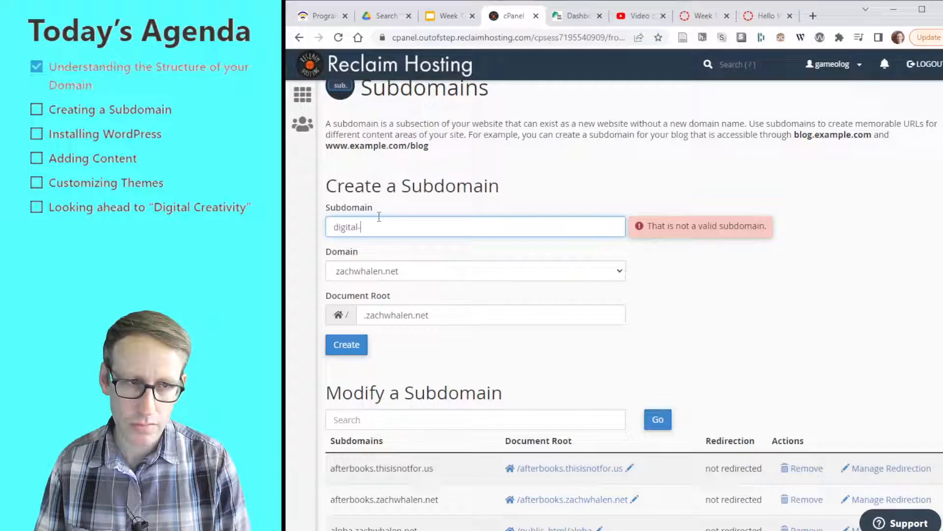
text(ad)
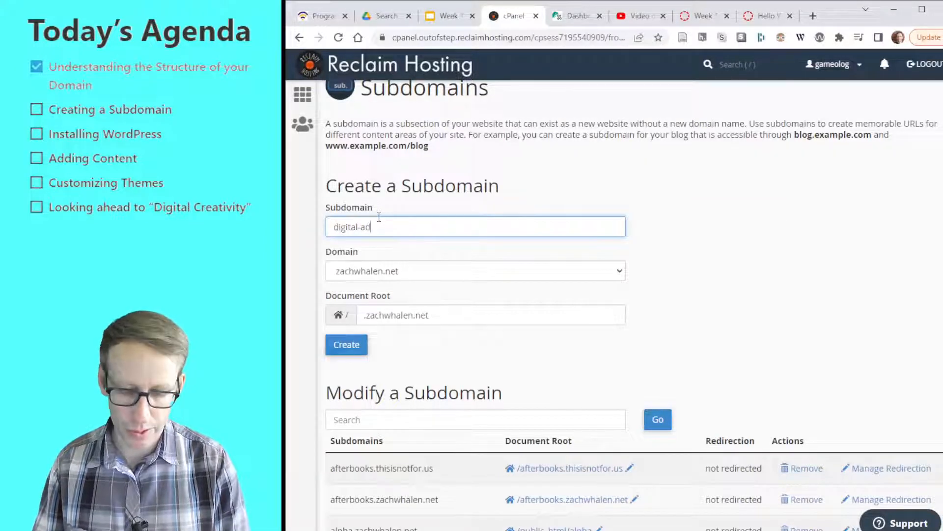
- Erase digital-ad from the new subdomain's name
key(BackSpace)
key(BackSpace)
key(BackSpace)
key(BackSpace)
key(BackSpace)
key(BackSpace)
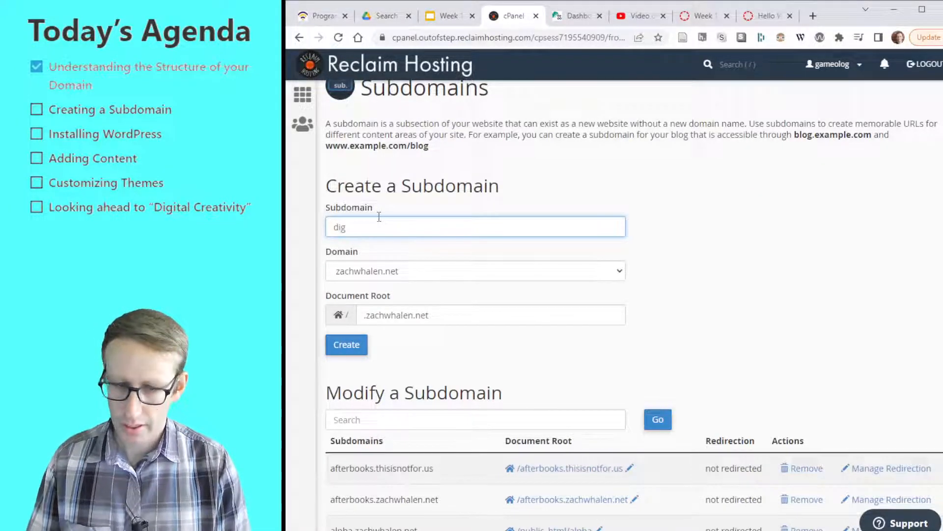
- Enlarge the page size of the existing subdomains list and look through its entries
scroll(652, 442, down, 6)
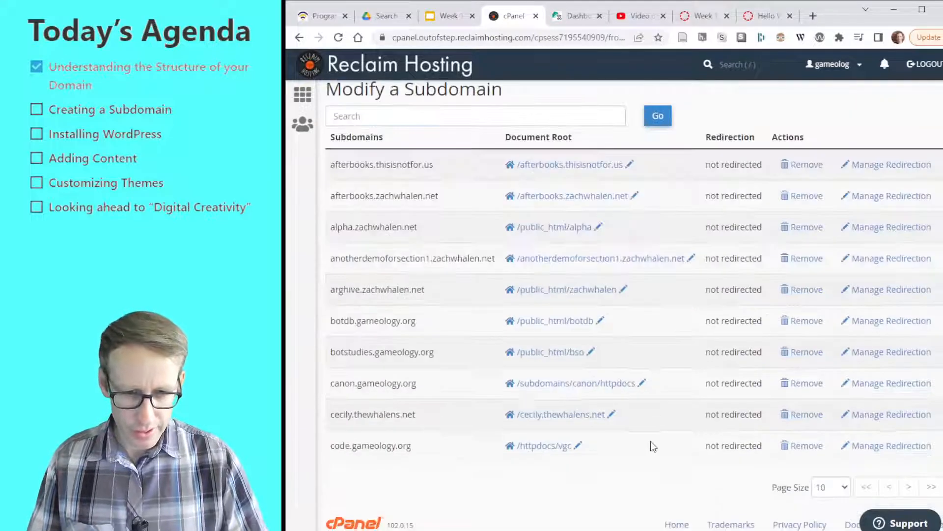
click(831, 488)
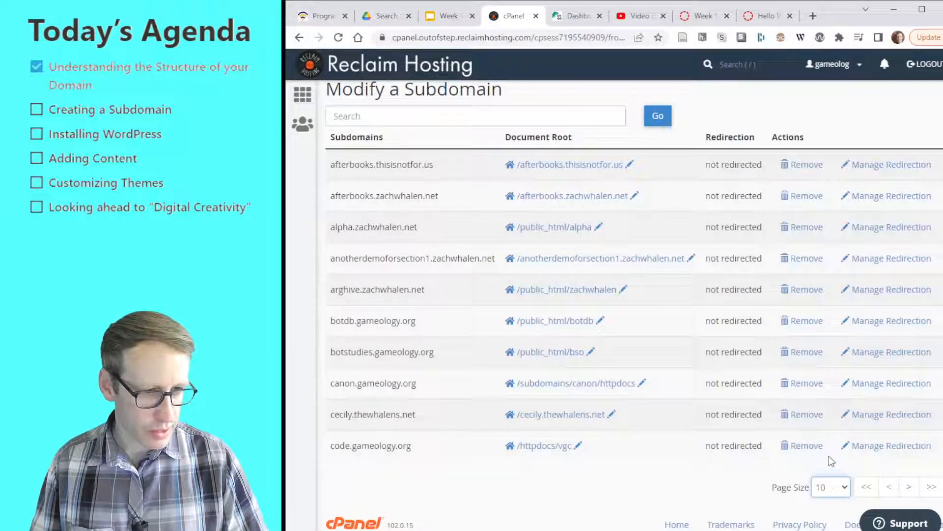
scroll(641, 430, down, 15)
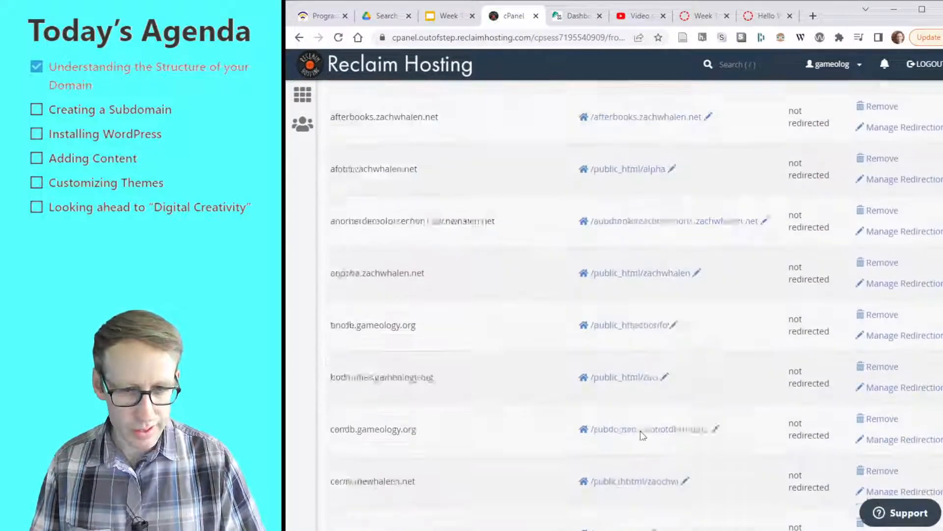
scroll(641, 432, down, 14)
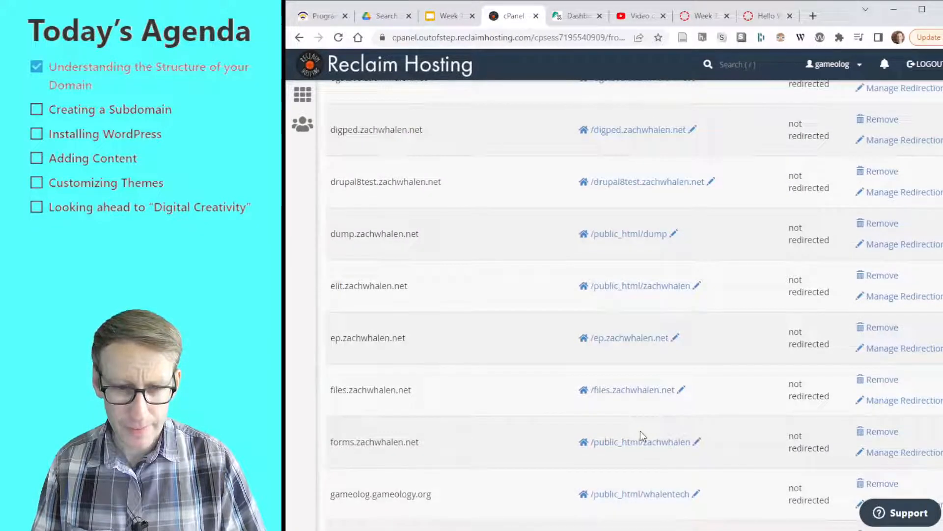
scroll(643, 435, up, 8)
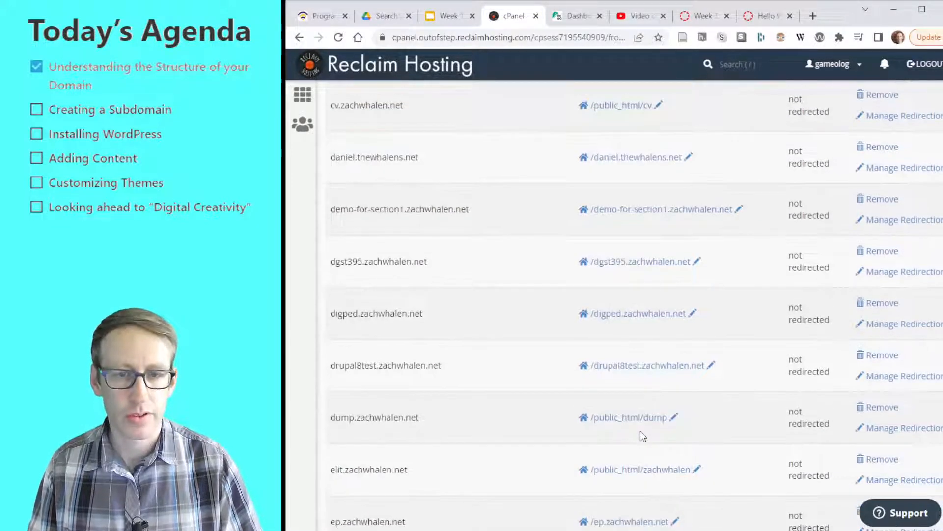
scroll(457, 294, up, 10)
scroll(437, 290, down, 10)
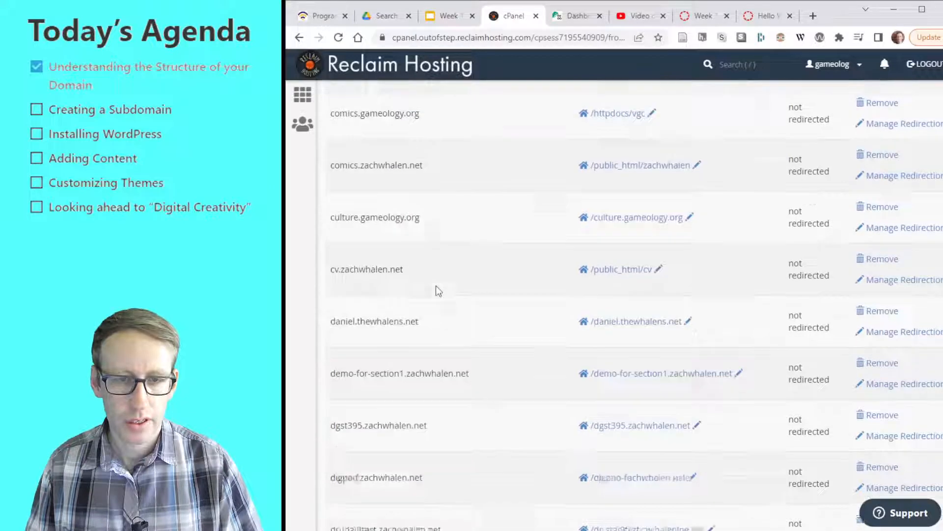
scroll(436, 284, up, 15)
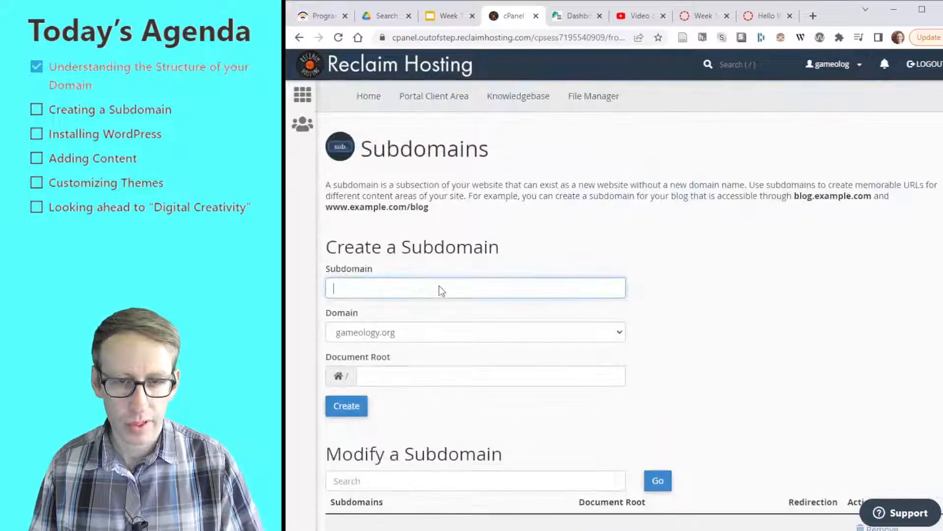
- Name the new subdomain dgst101demo, place it on the zachwhalen.net domain, and check its document root
click(440, 285)
text(de)
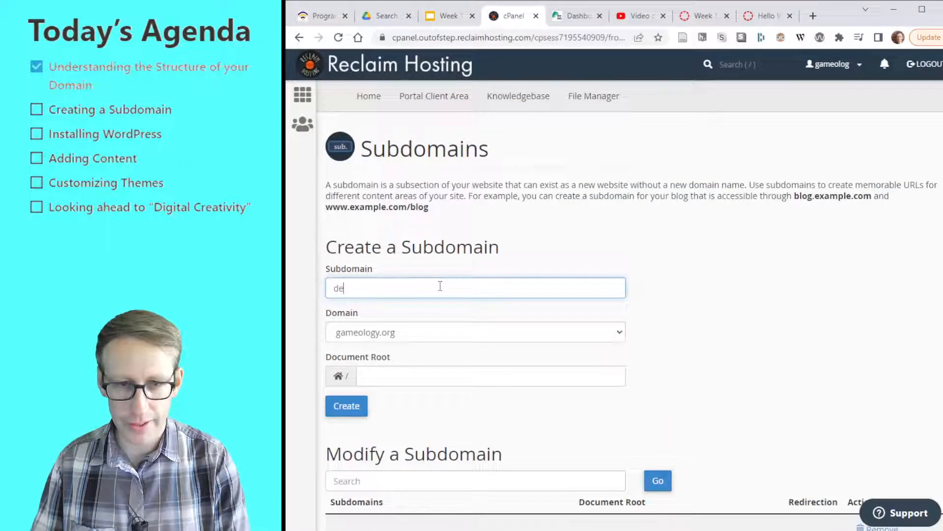
key(BackSpace)
text(gst101demo)
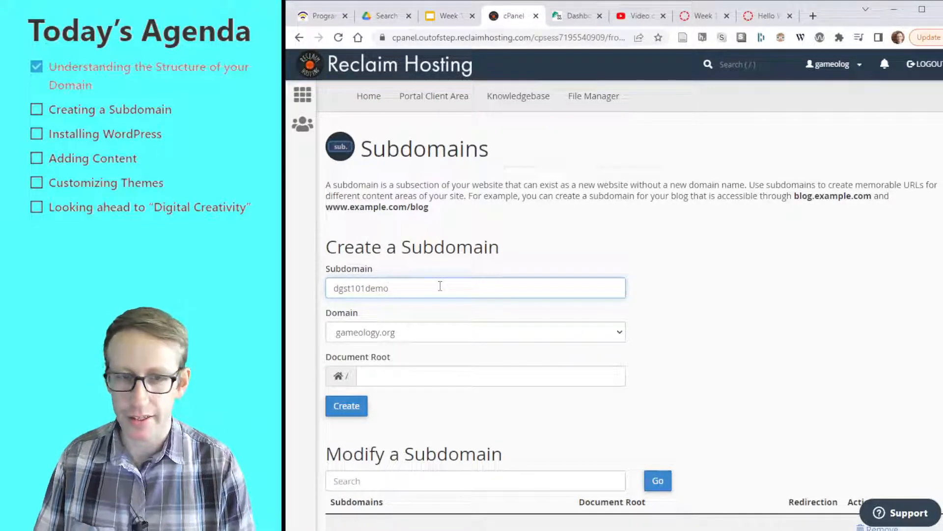
key(Tab)
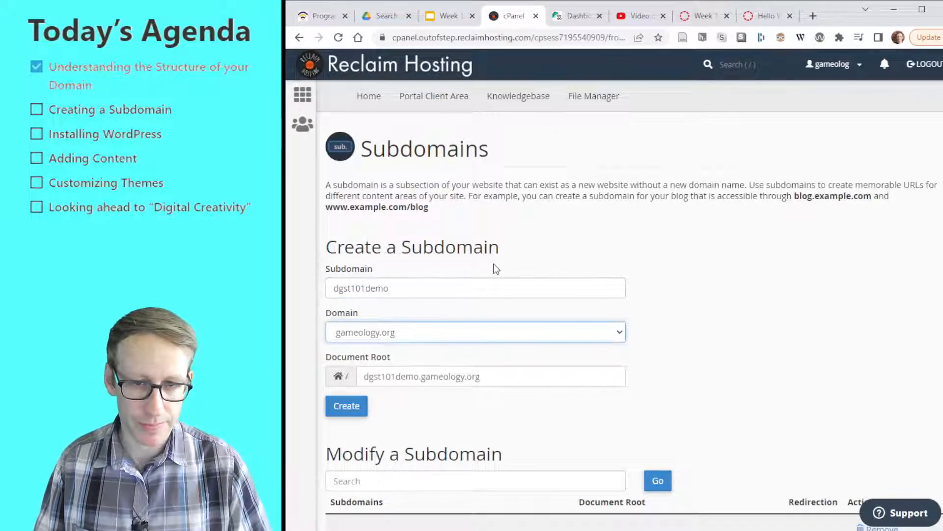
key(Down)
click(714, 387)
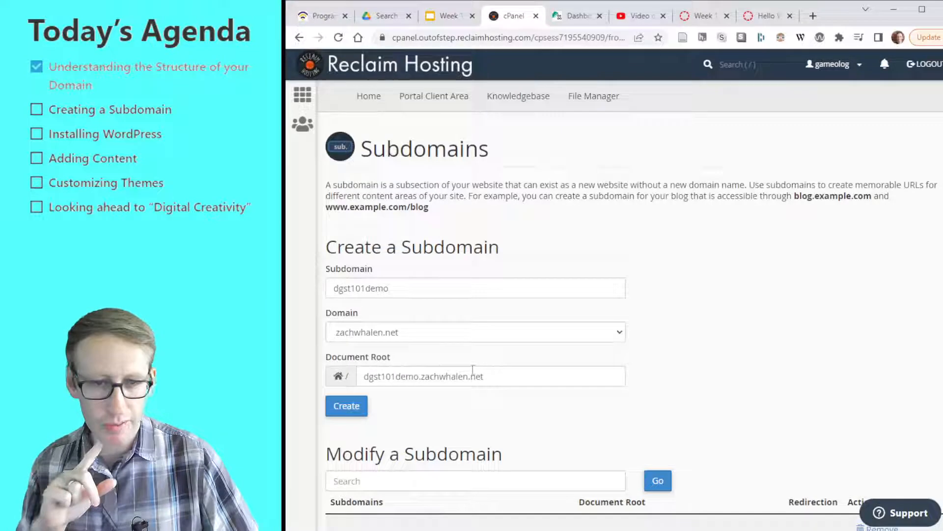
drag(490, 377, 351, 382)
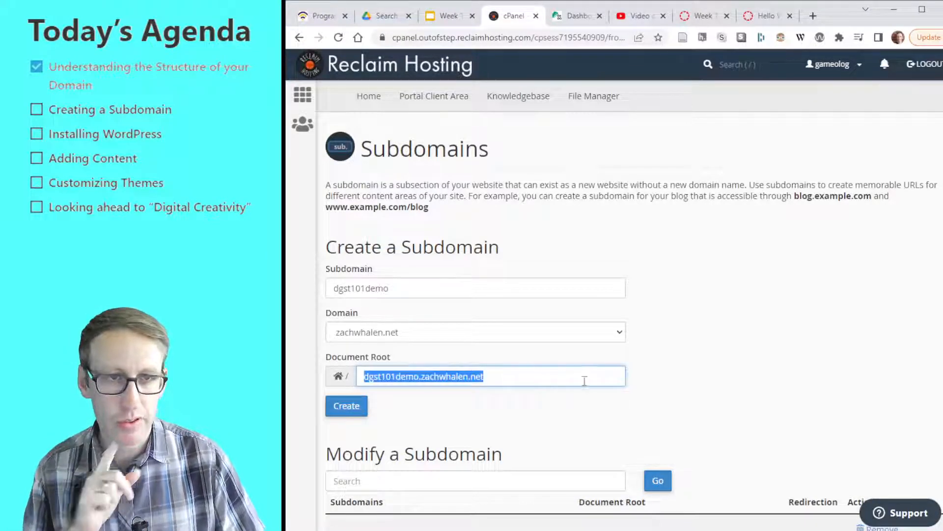
click(830, 361)
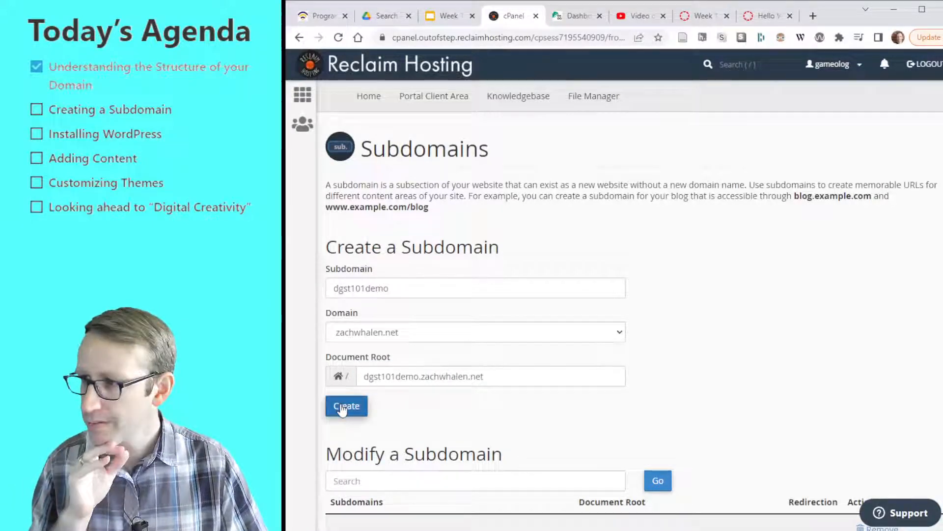
- Try appending .zachwhalen.net to the new subdomain's name, and remove the addition
double_click(357, 290)
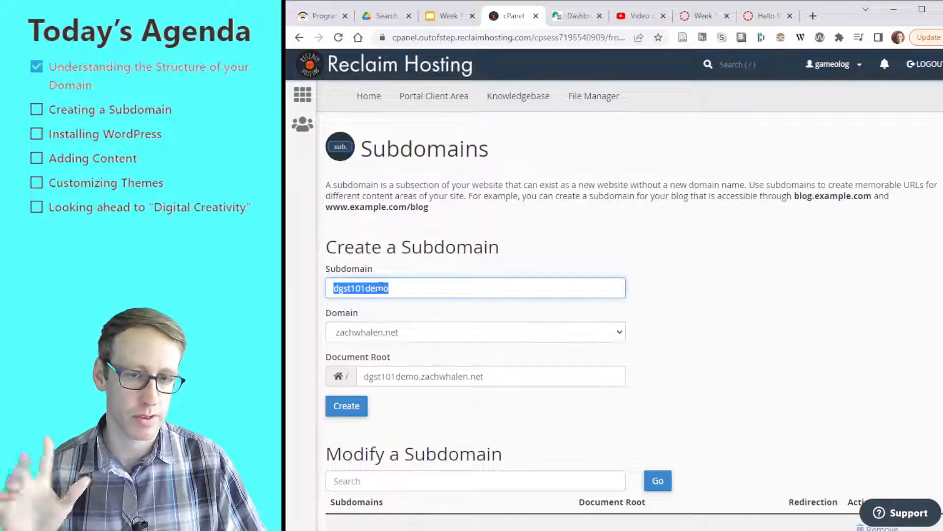
click(415, 289)
text(.zachwhalen.net)
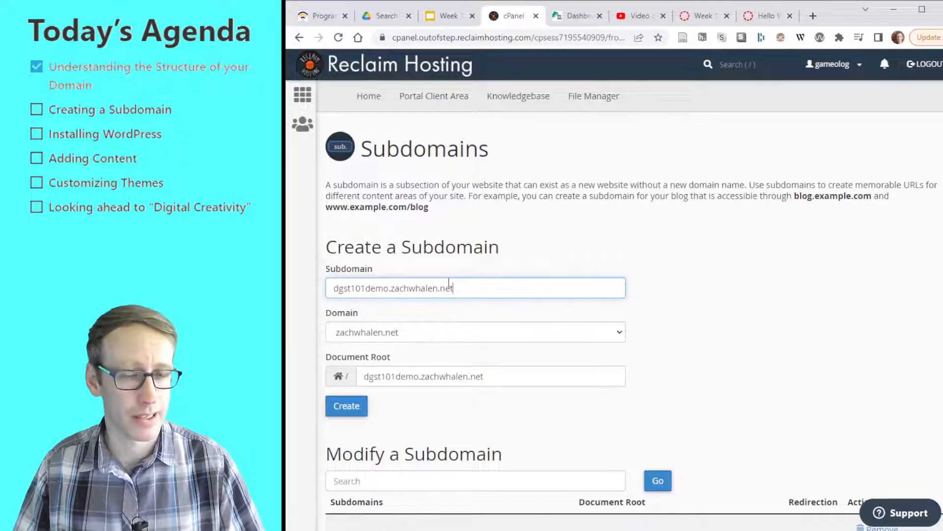
drag(389, 288, 482, 278)
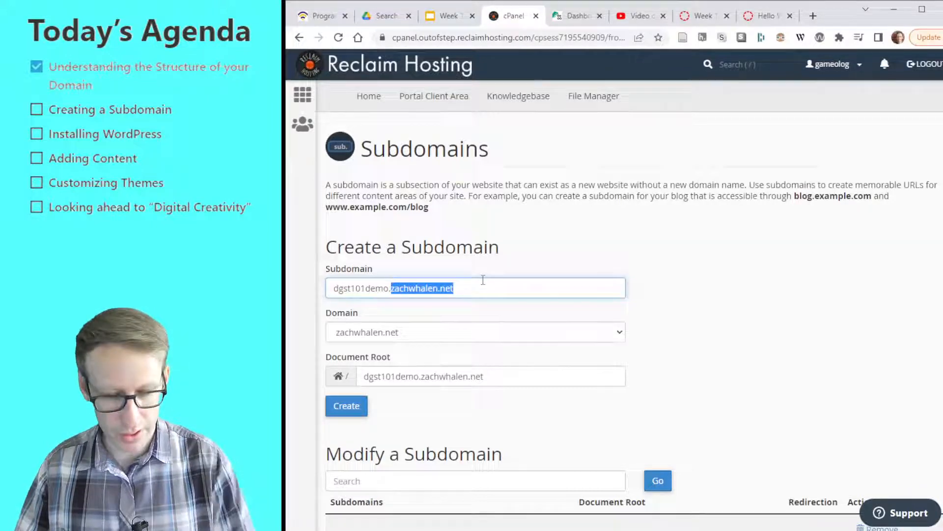
key(BackSpace)
- Create the dgst101demo subdomain on zachwhalen.net and return to the subdomain management page
click(760, 303)
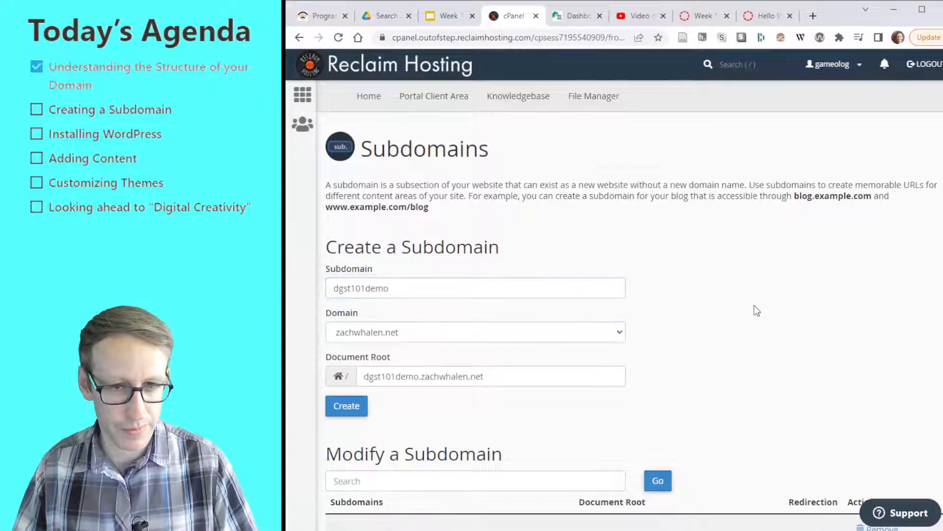
click(351, 406)
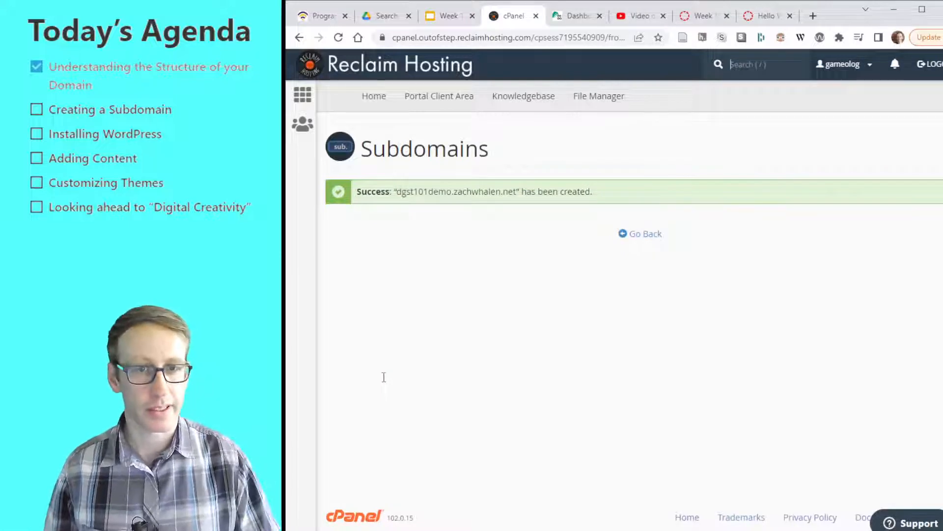
click(634, 234)
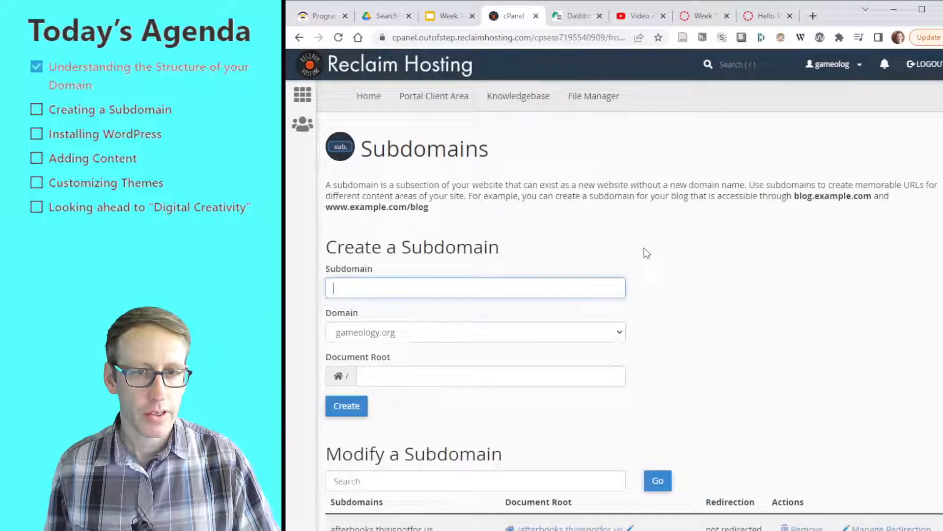
- Show more subdomains per page and examine the dgst101demo entry's address, document root and redirection
scroll(647, 253, down, 7)
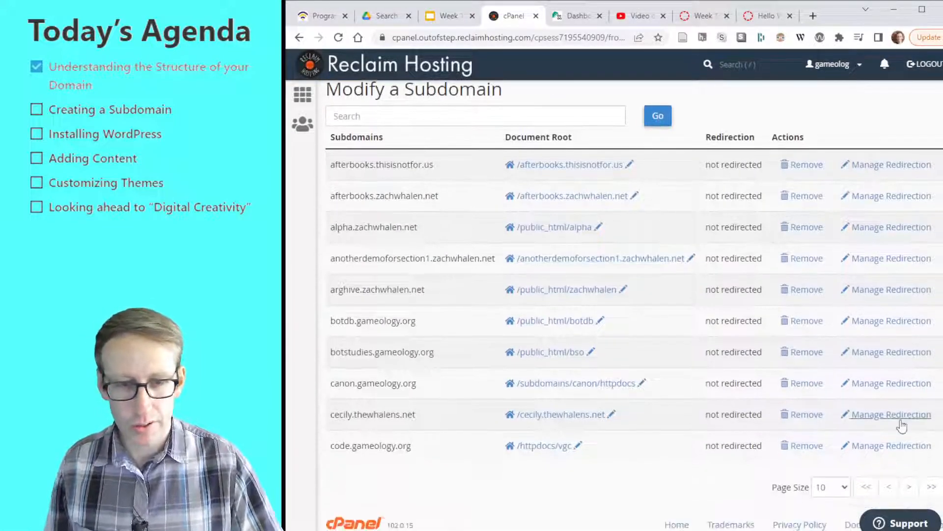
click(816, 445)
scroll(466, 373, down, 7)
scroll(465, 373, down, 8)
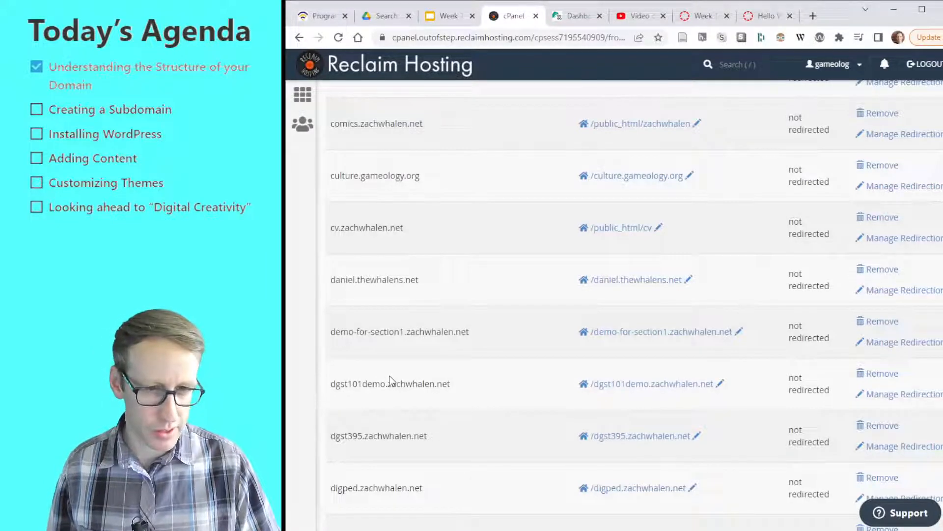
drag(322, 385, 525, 406)
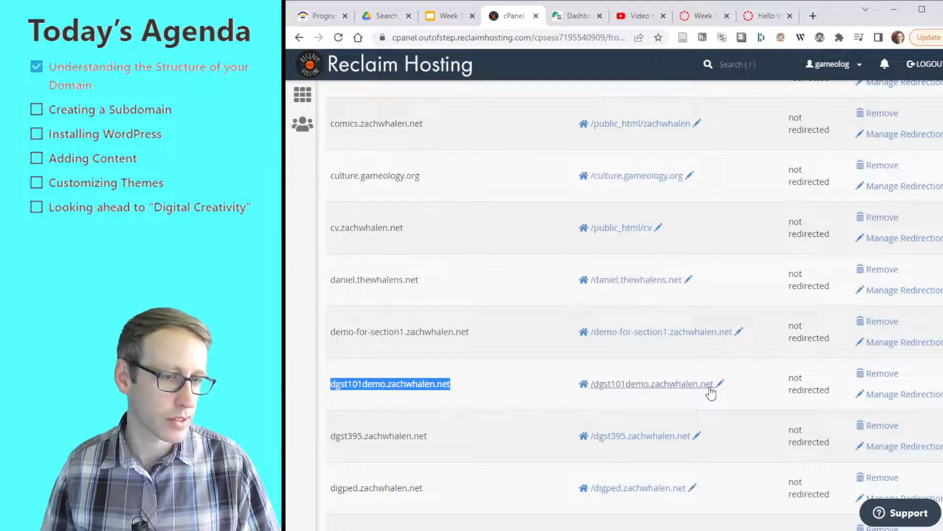
drag(785, 376, 804, 393)
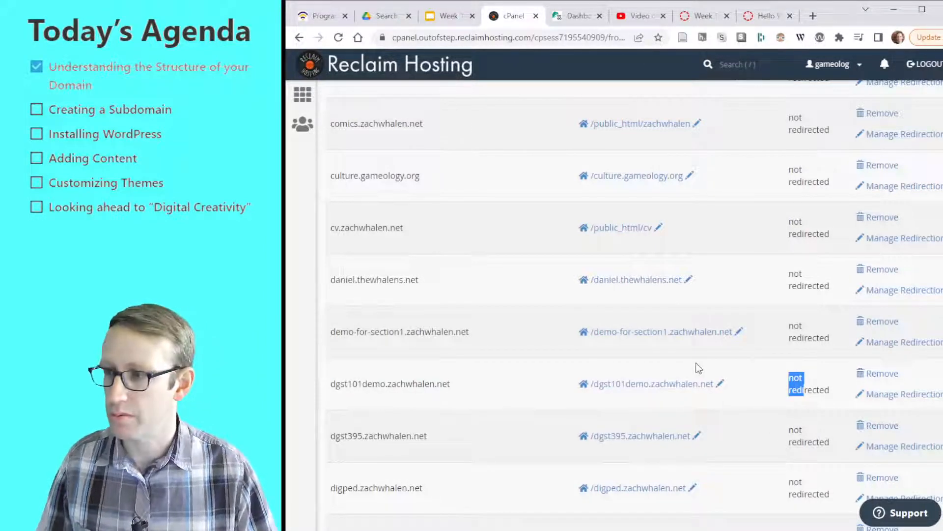
scroll(780, 197, up, 3)
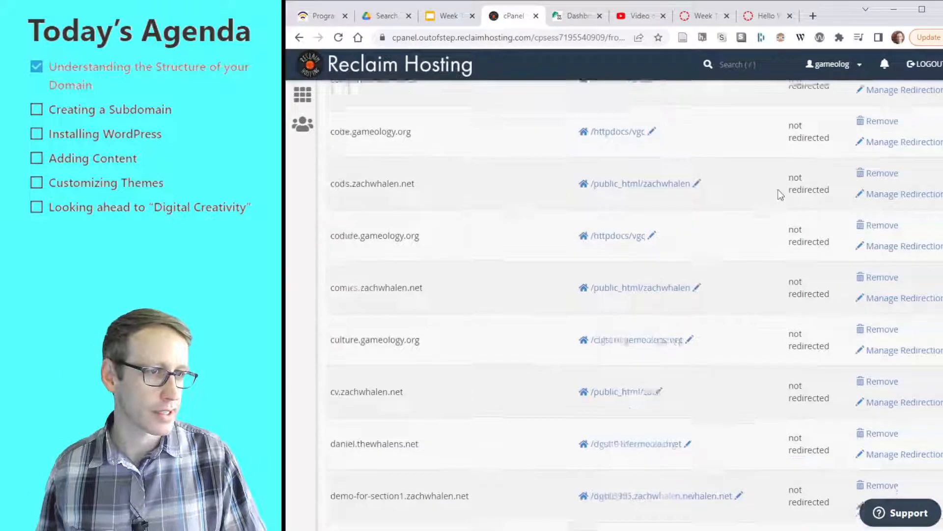
scroll(758, 201, up, 6)
scroll(756, 215, up, 7)
scroll(756, 218, down, 6)
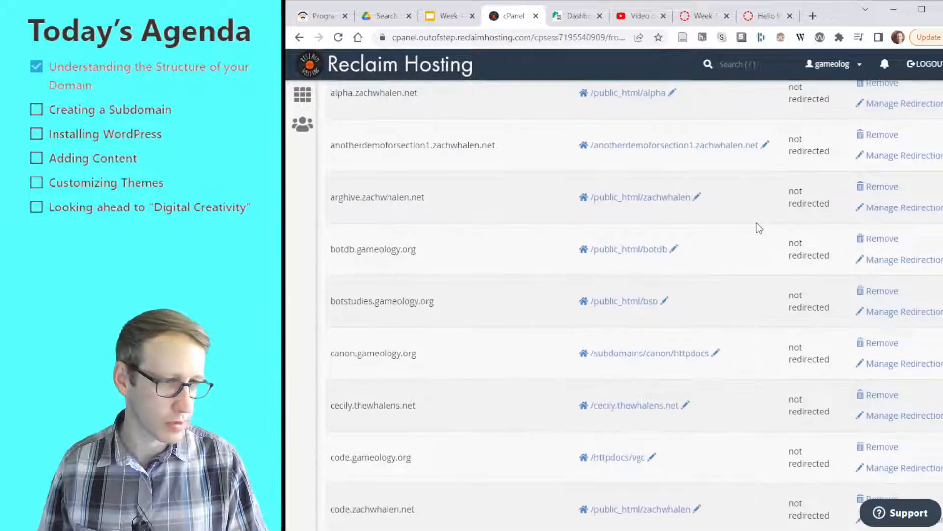
scroll(757, 235, up, 10)
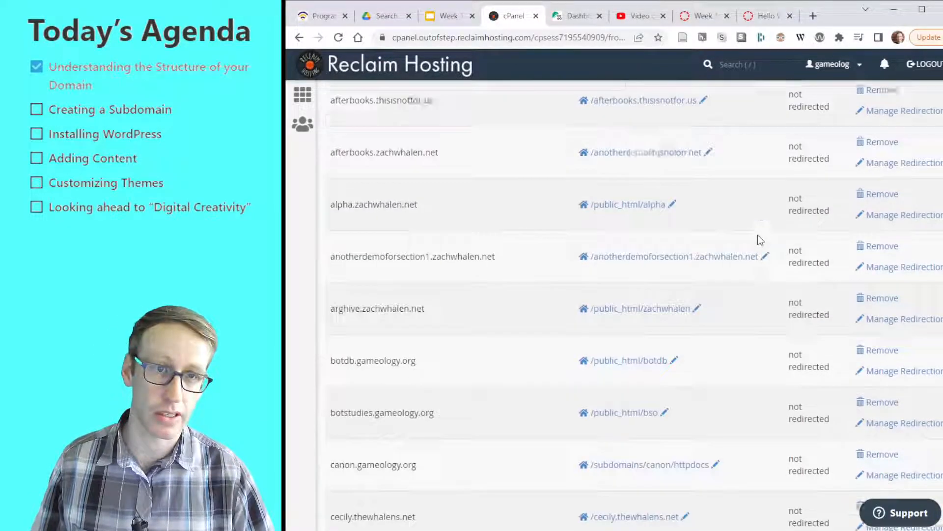
- Open dgst101demo.zachwhalen.net in a new browser tab to view the new subdomain's site
click(813, 16)
text(dgst)
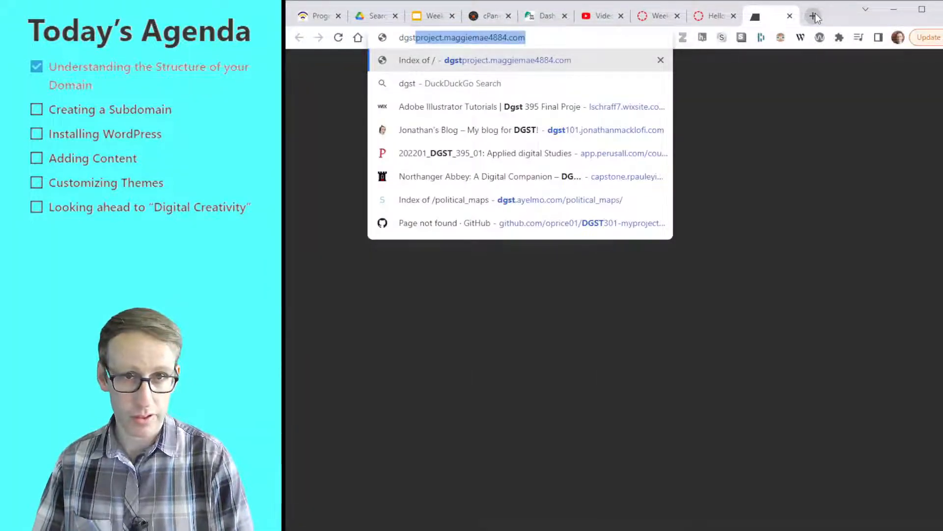
text(101.)
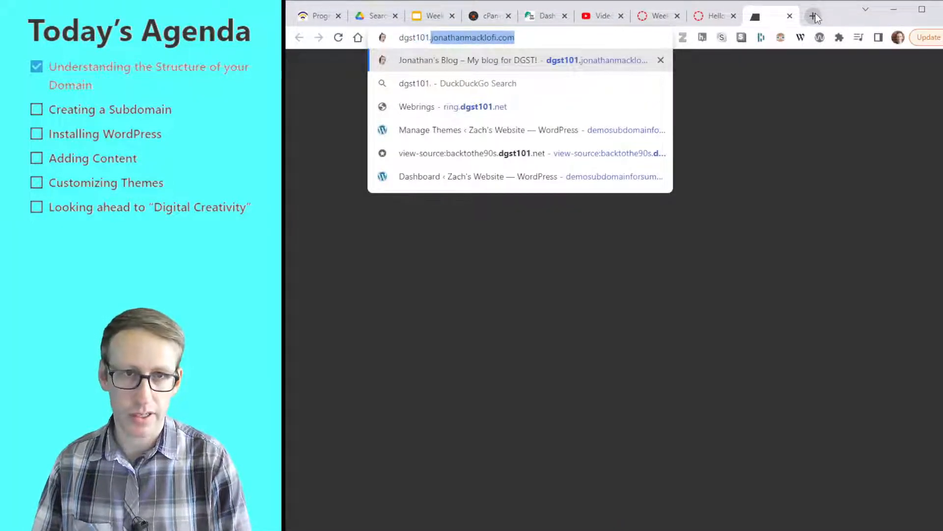
key(BackSpace)
key(BackSpace)
text(demo)
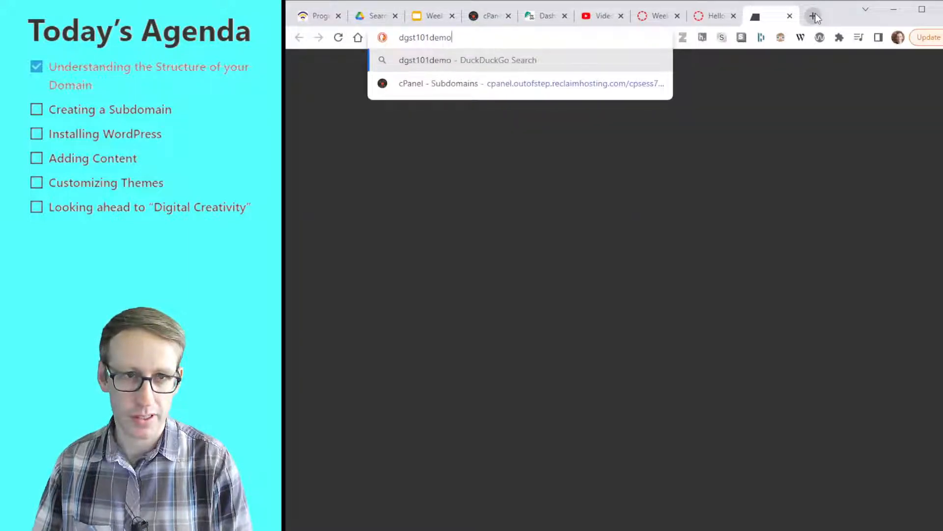
text(.zachwhalen.net)
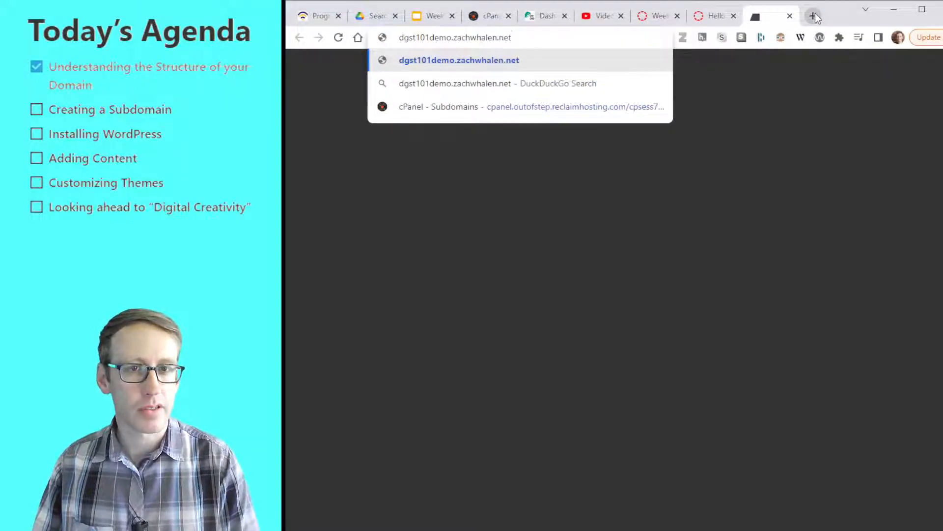
key(Return)
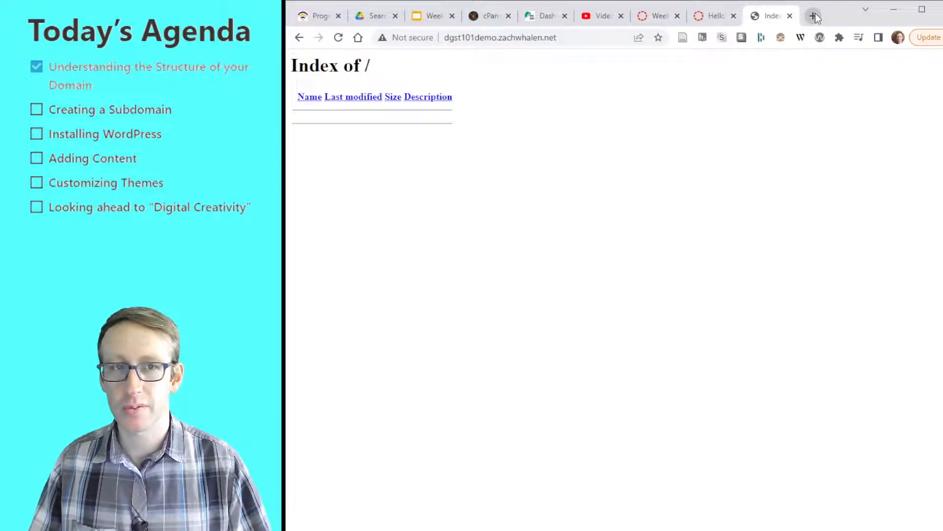
- Highlight the new subdomain's full web address to examine it
drag(446, 38, 561, 39)
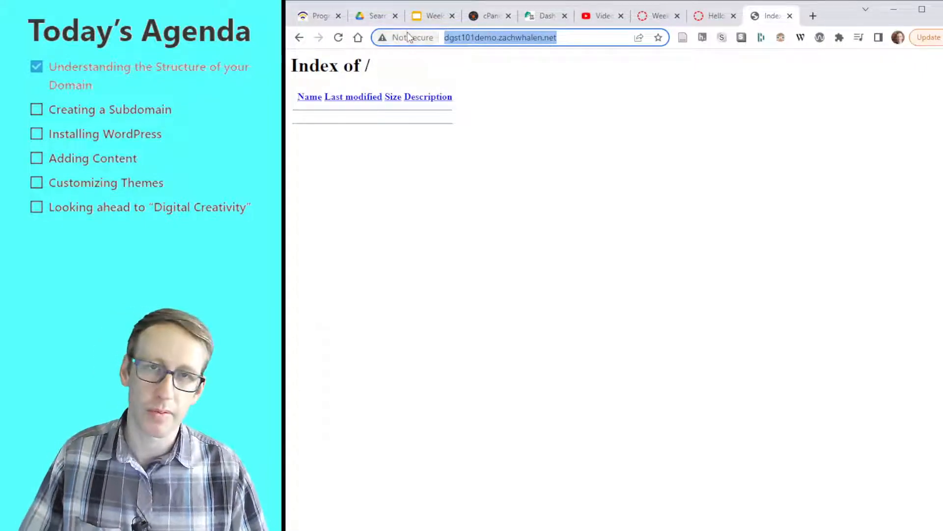
double_click(446, 39)
click(562, 155)
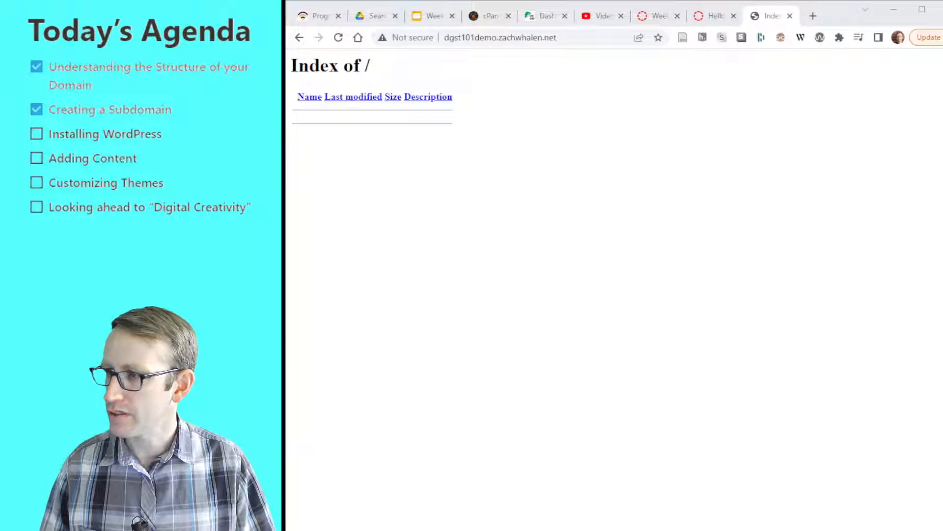
click(521, 312)
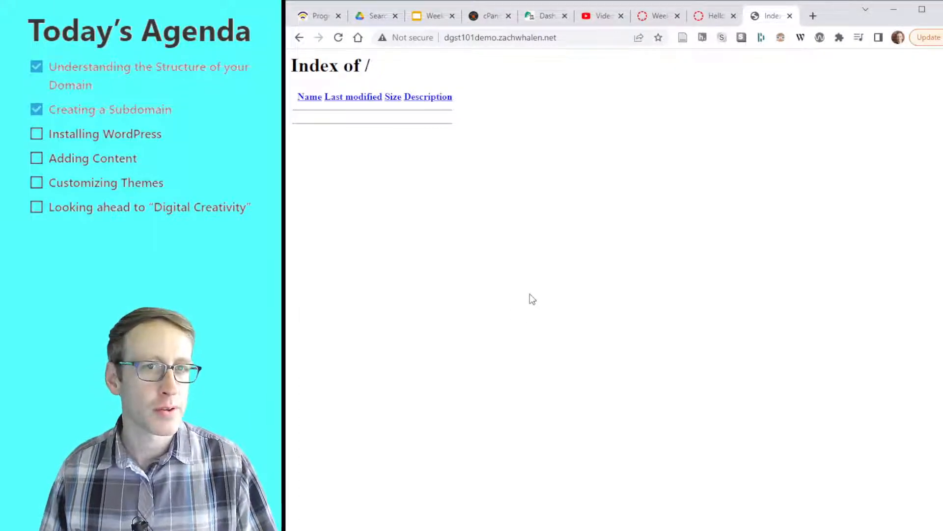
- Return to the Reclaim Hosting cPanel home page and open the list of installed apps, My Apps
click(480, 22)
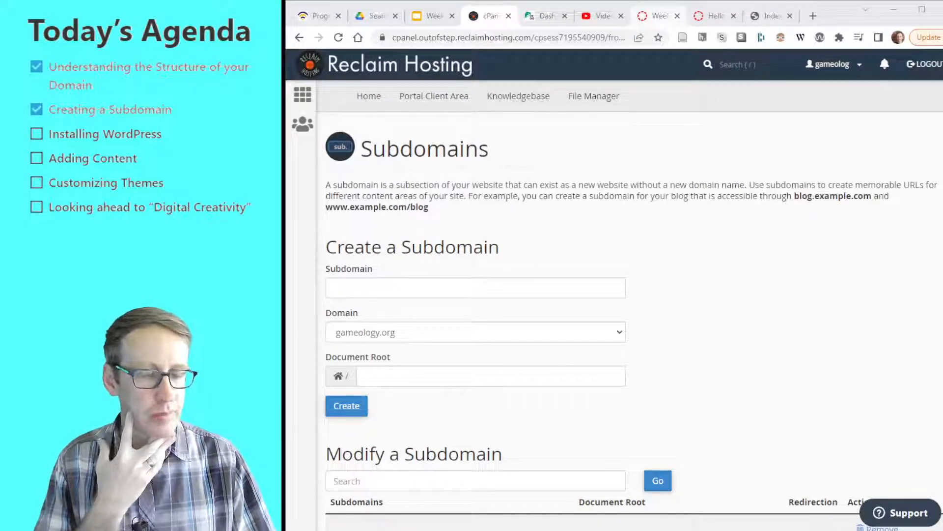
click(369, 96)
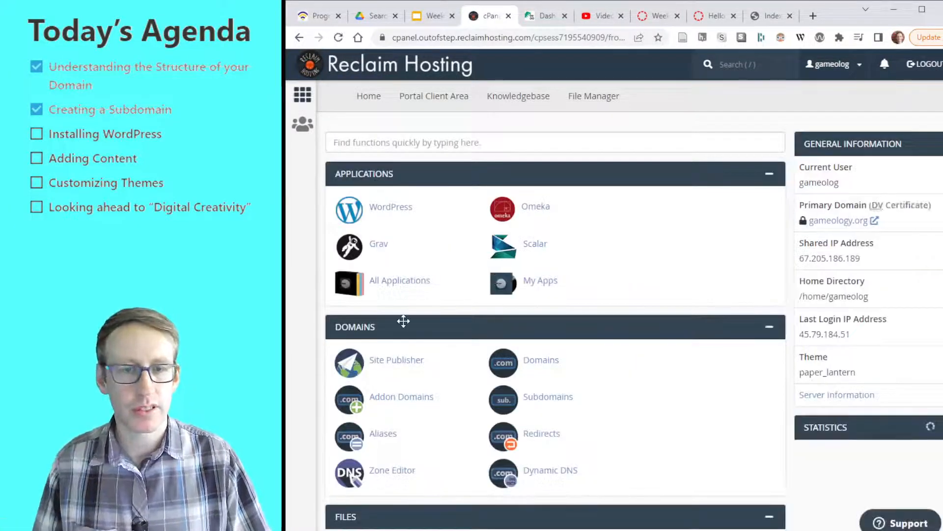
scroll(402, 315, down, 2)
scroll(449, 333, up, 2)
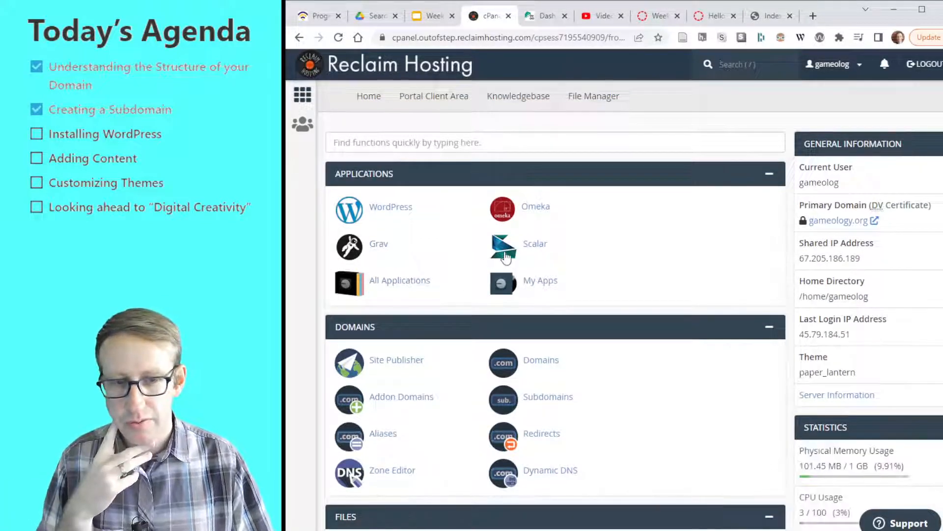
click(535, 287)
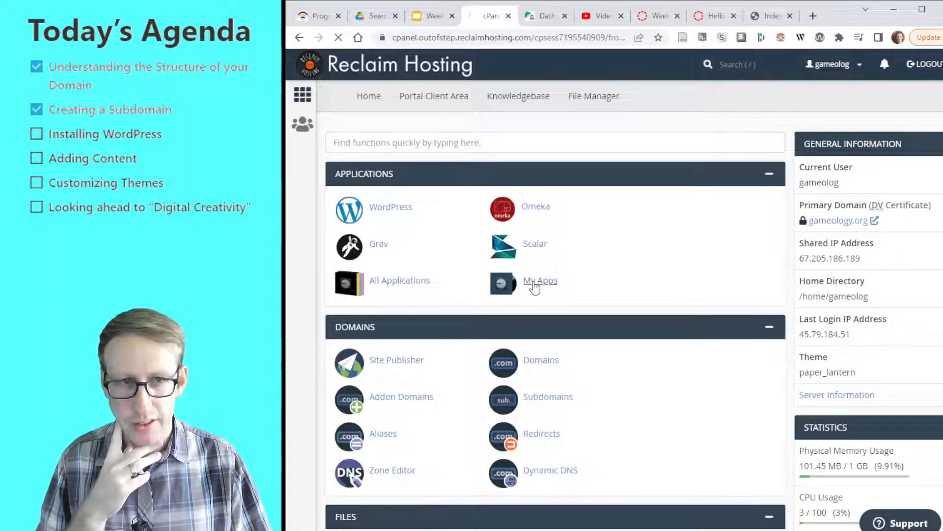
- Switch to the UMW Domains dashboard and open its cPanel home page to view the applications section
click(547, 19)
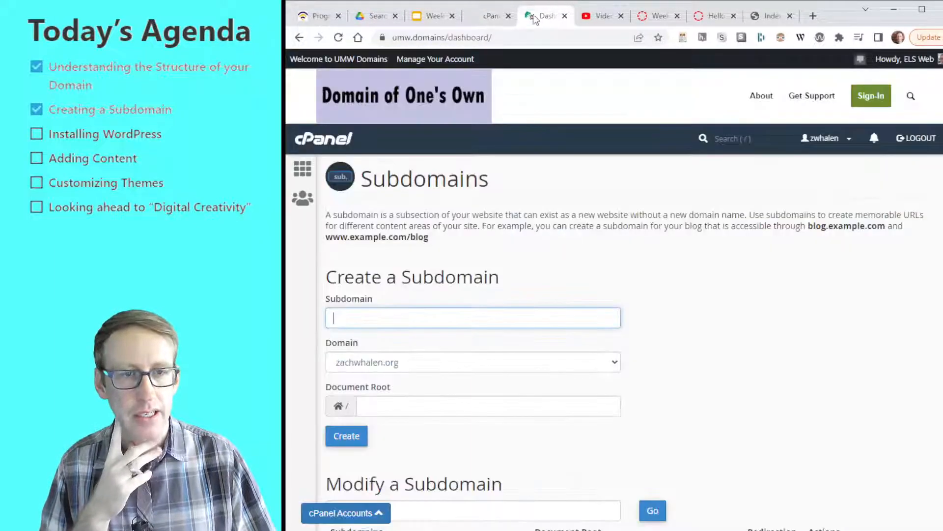
scroll(590, 202, down, 5)
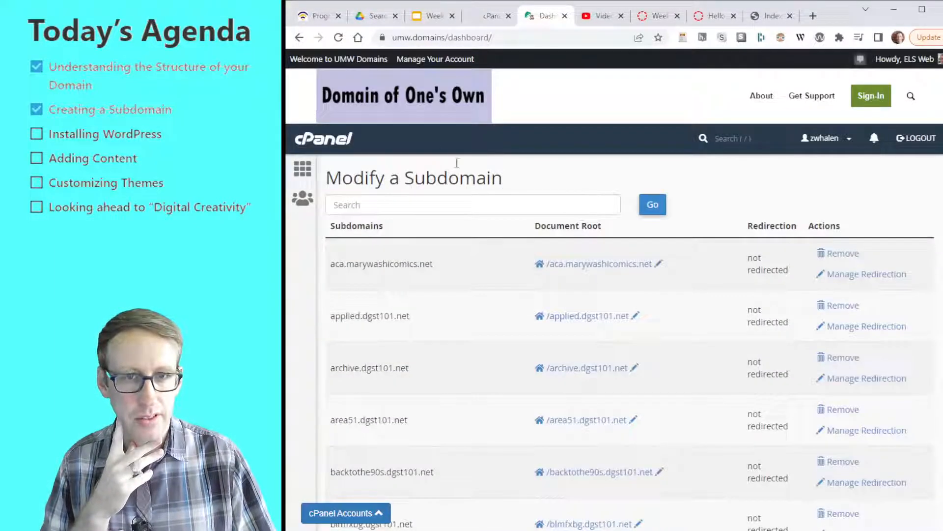
click(333, 141)
scroll(727, 324, down, 4)
scroll(727, 320, up, 4)
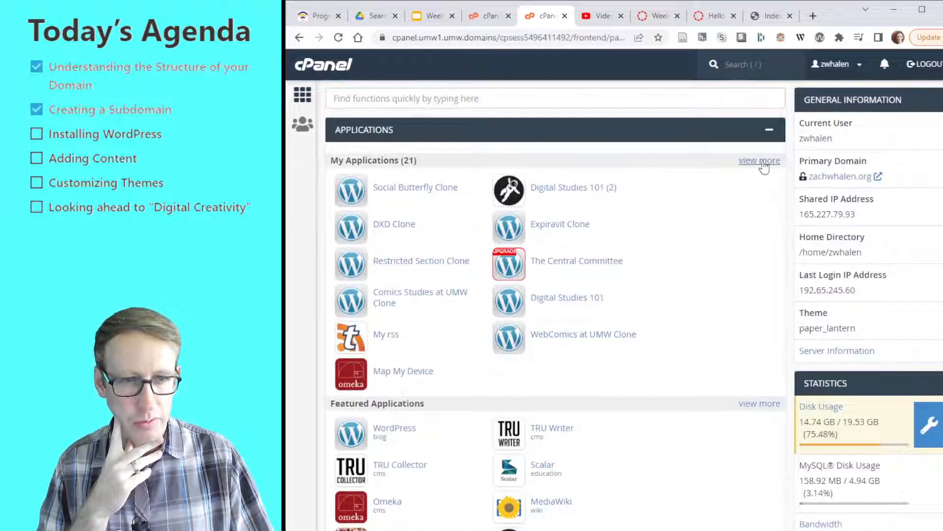
- Open the Installatron Applications Installer in the UMW Domains cPanel and look over the installed applications
scroll(735, 275, down, 7)
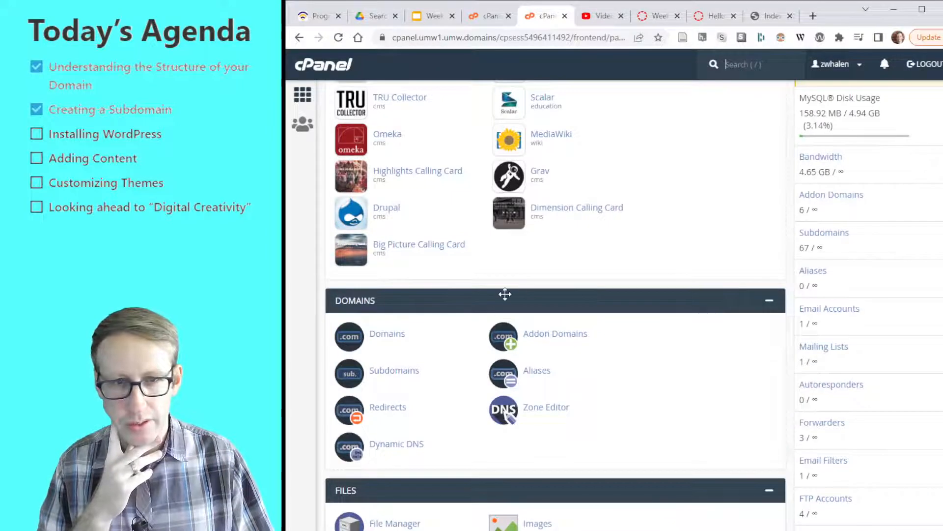
scroll(425, 417, down, 15)
scroll(422, 388, down, 12)
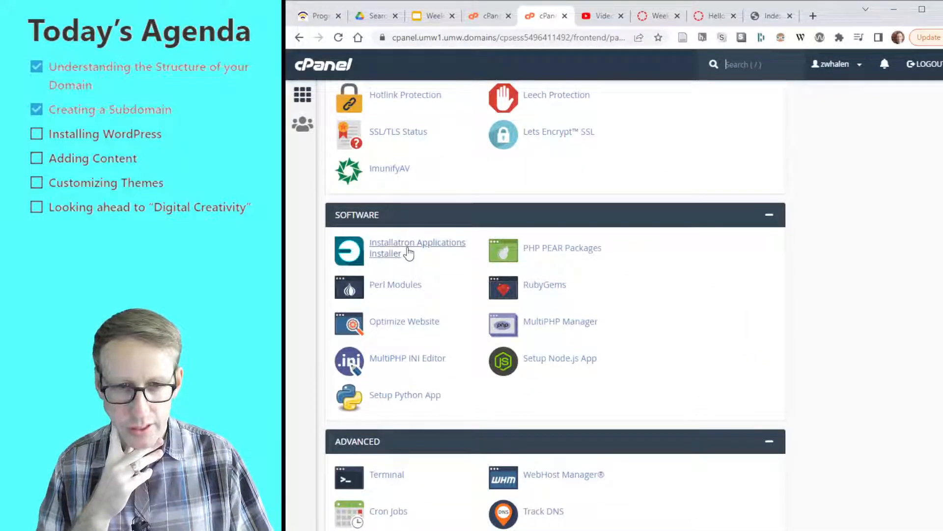
click(408, 252)
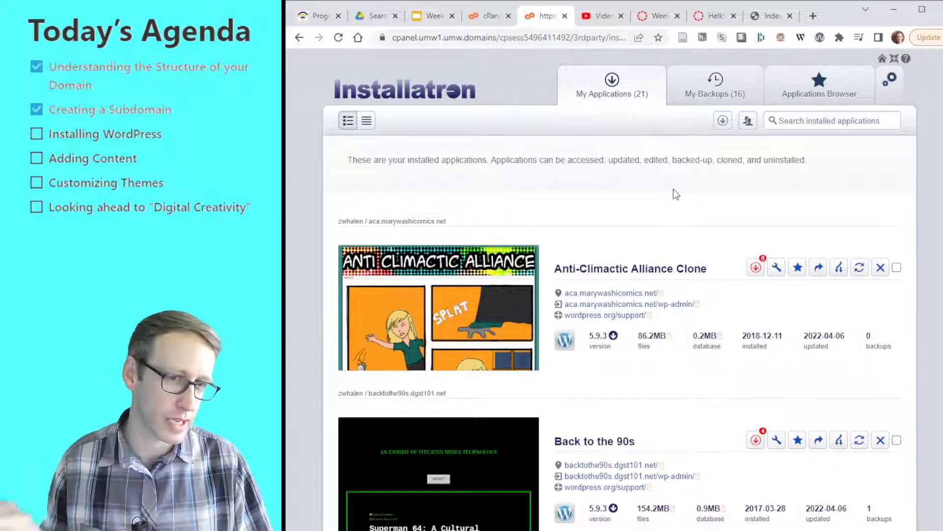
scroll(578, 252, down, 5)
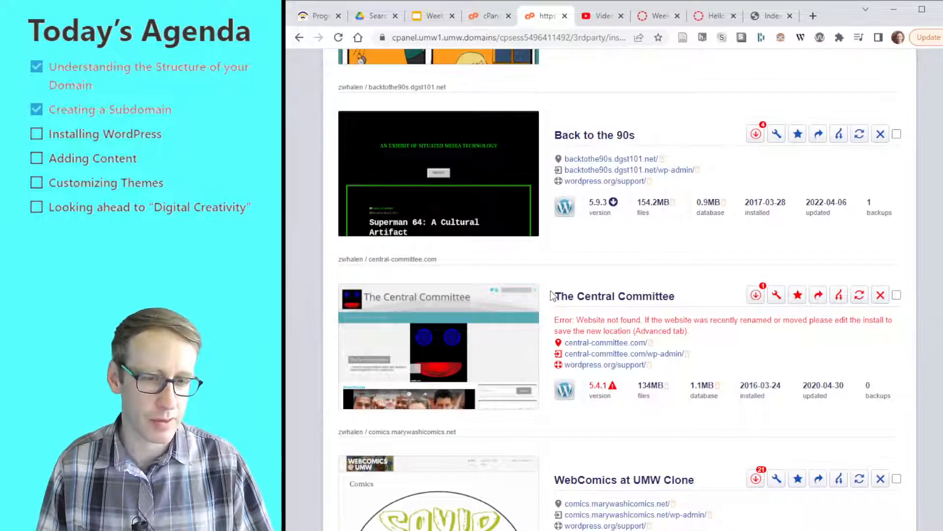
scroll(552, 295, up, 5)
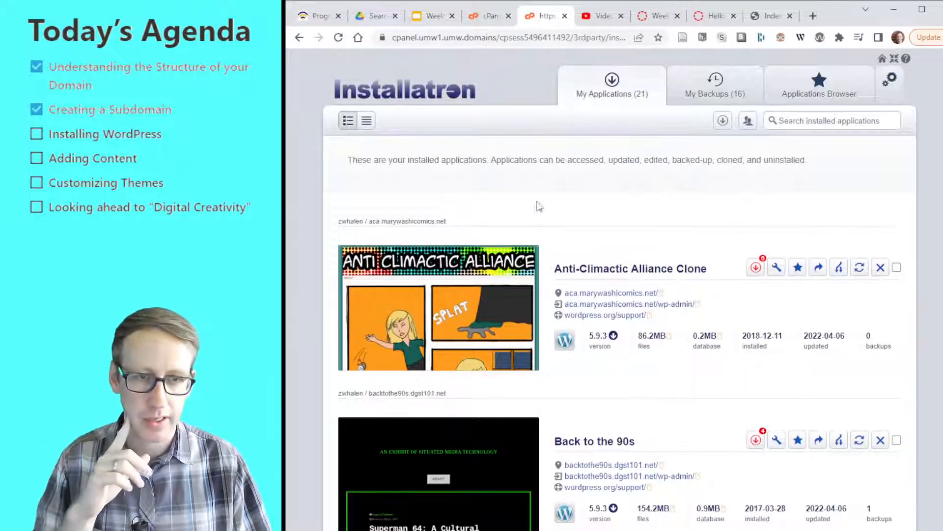
- Switch back to Reclaim Hosting's Installatron and browse the web applications available to install, down to the content management systems
click(484, 15)
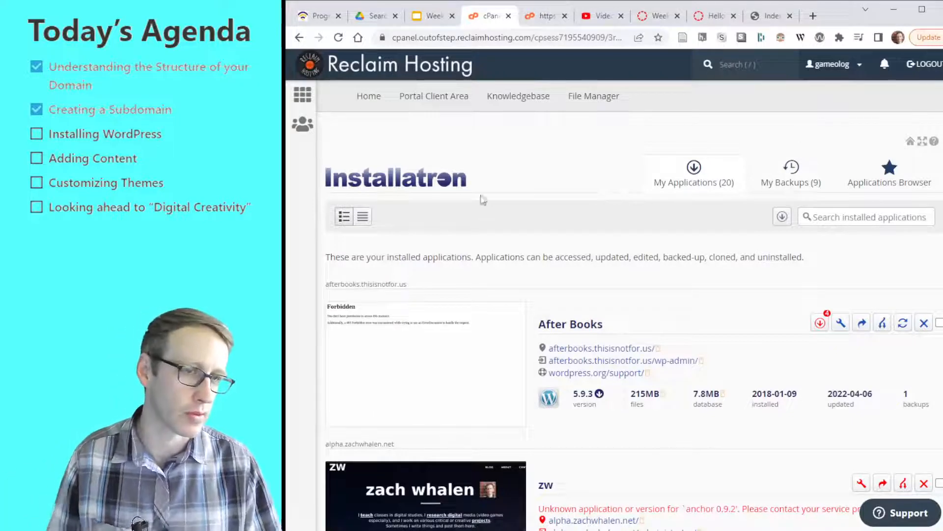
click(885, 172)
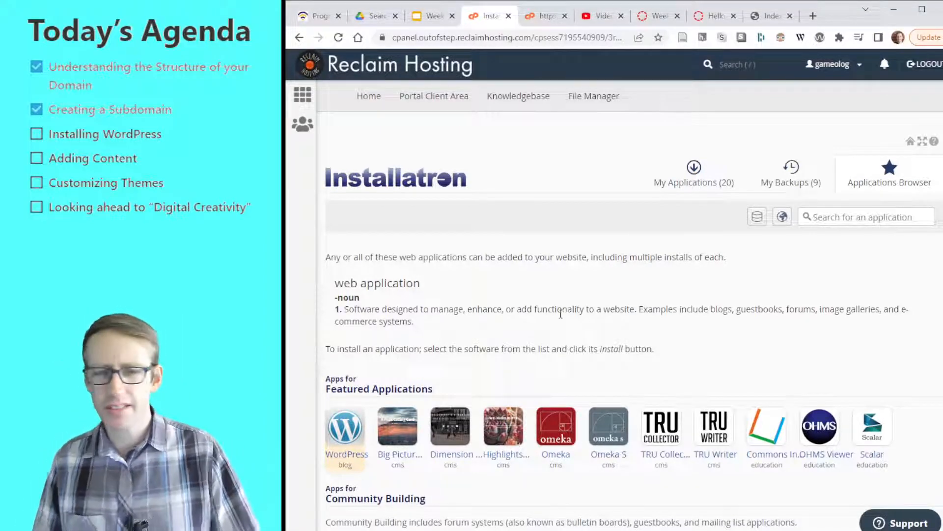
scroll(557, 324, down, 4)
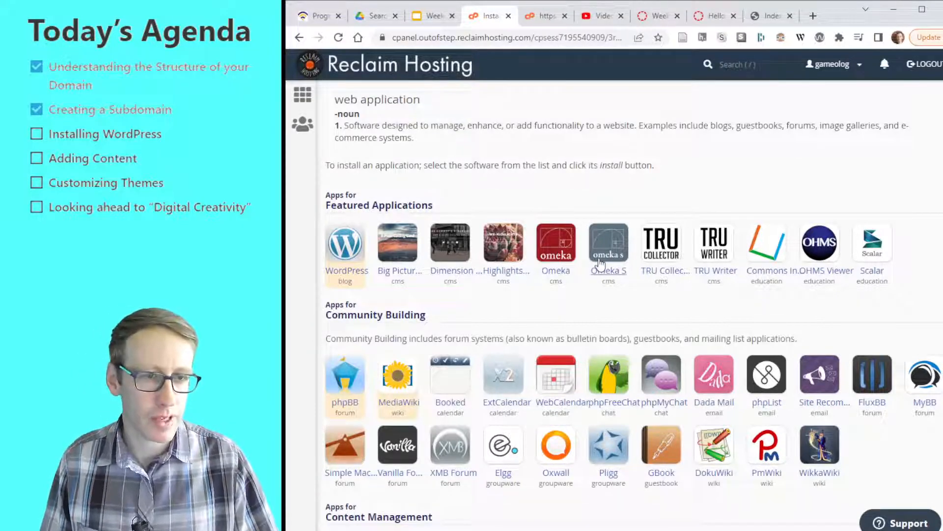
scroll(600, 267, down, 10)
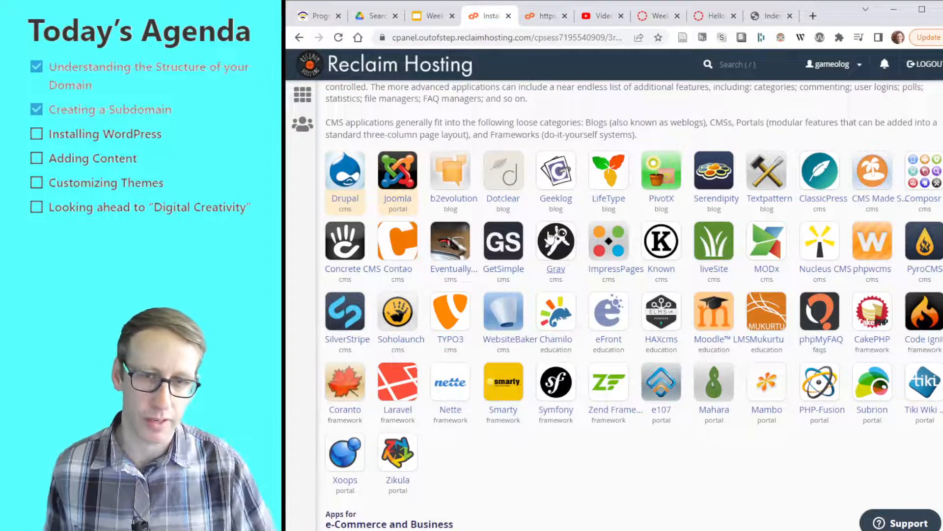
- Open the Drupal application page and examine its overview, current versions and sample screenshots
click(343, 199)
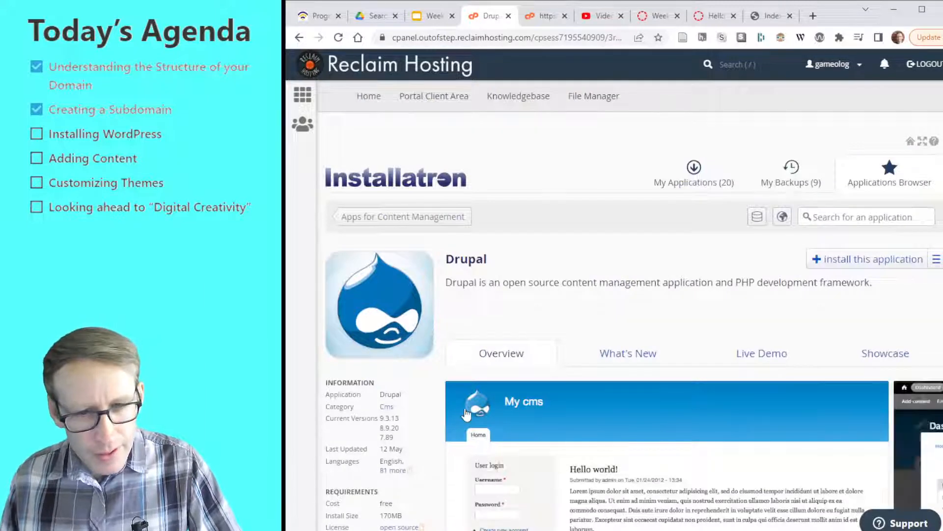
scroll(472, 416, down, 4)
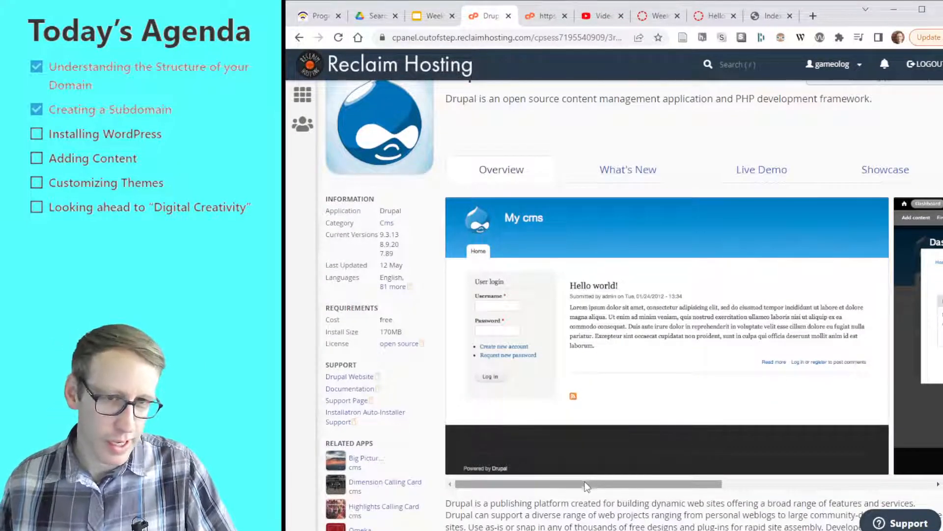
drag(375, 234, 395, 236)
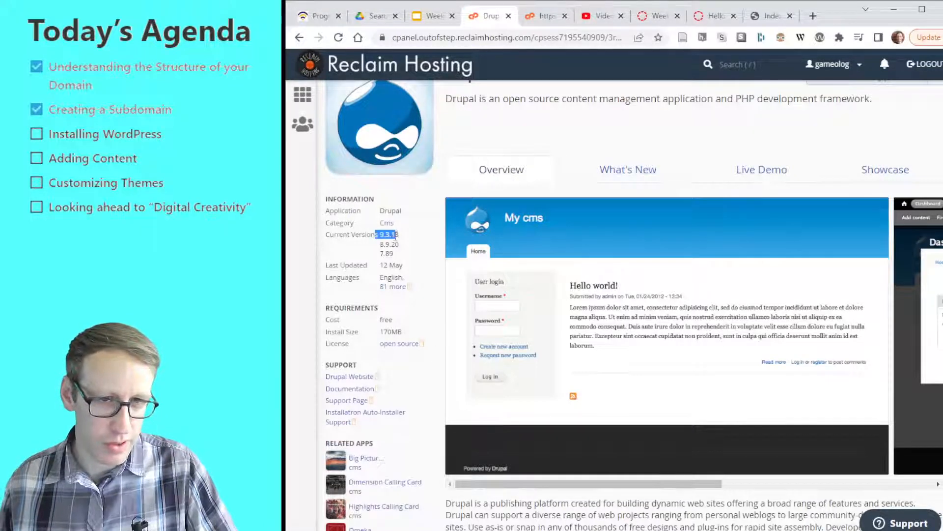
drag(549, 484, 432, 485)
scroll(508, 139, up, 4)
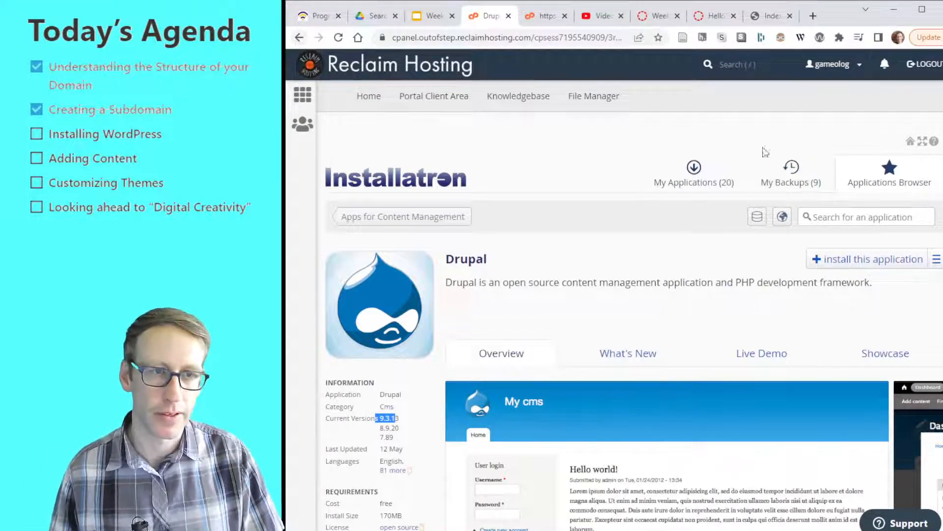
- Return to Installatron's Applications Browser and open the WordPress page from the featured applications
click(924, 182)
scroll(388, 211, up, 5)
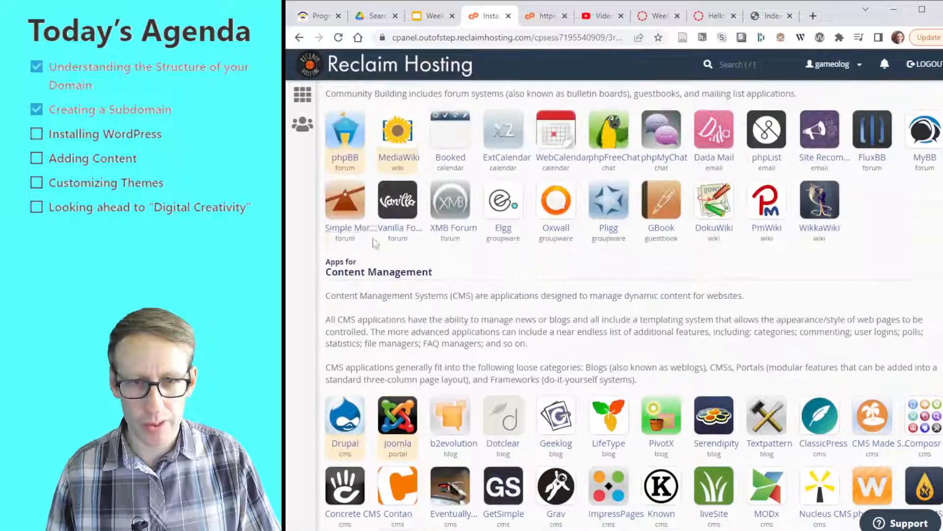
scroll(373, 298, up, 8)
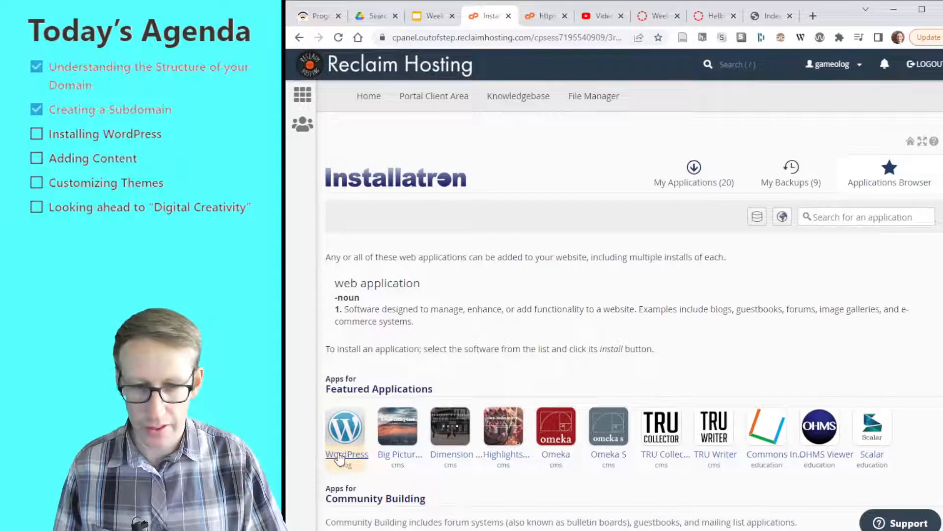
click(341, 454)
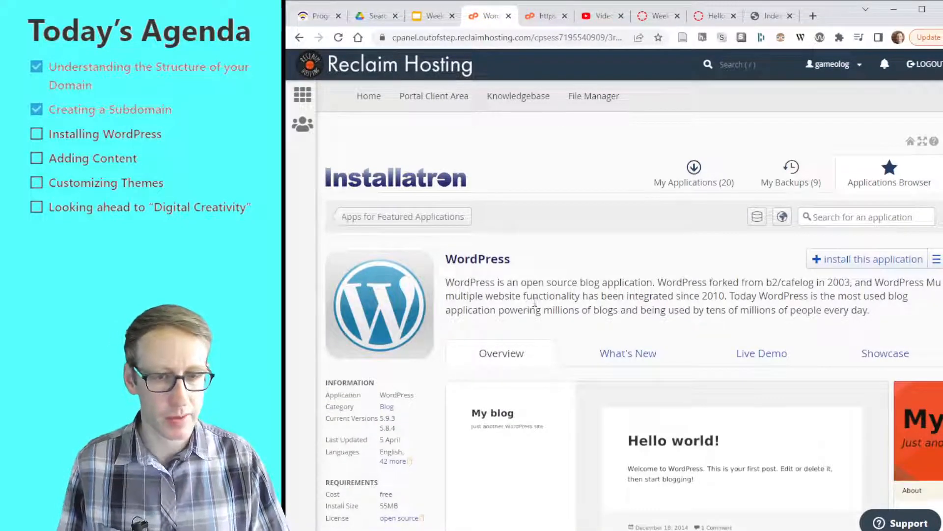
- Review the WordPress overview and feature description, and start installing the application
scroll(540, 344, down, 2)
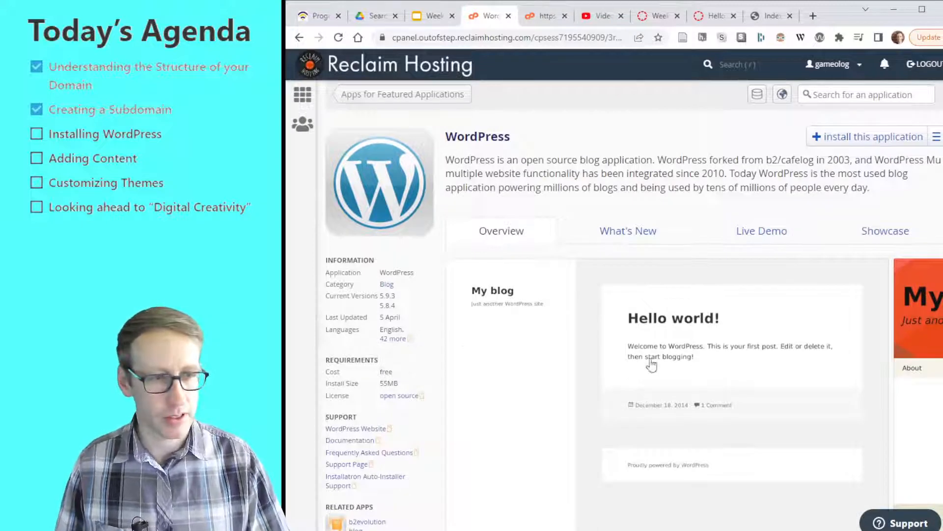
scroll(623, 362, down, 6)
scroll(574, 352, up, 4)
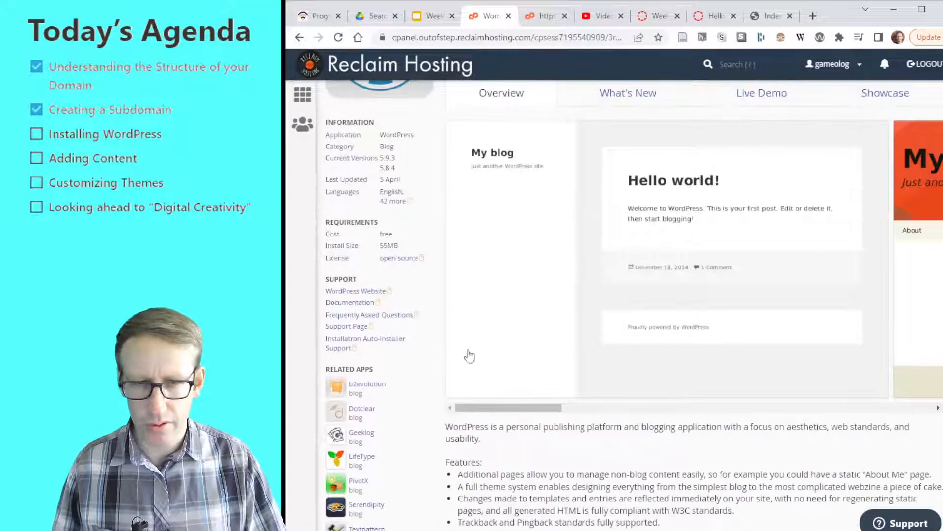
scroll(570, 393, up, 1)
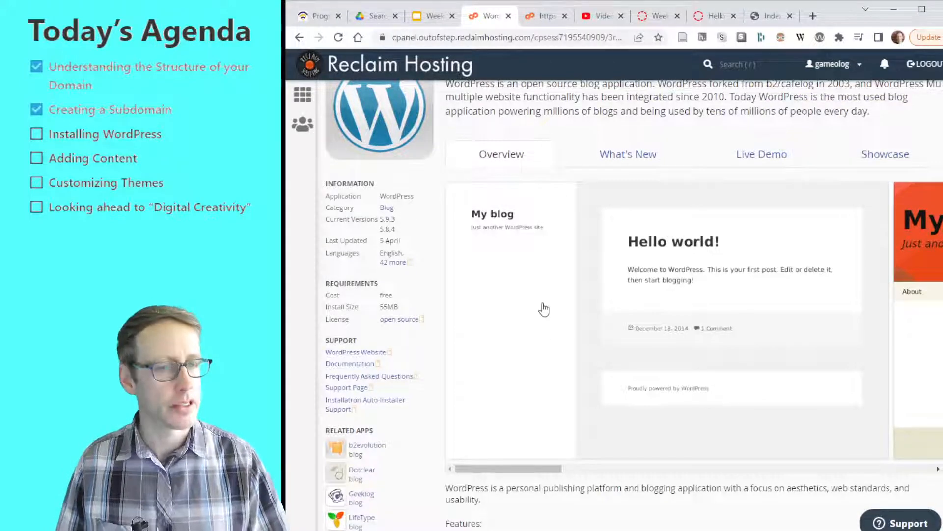
scroll(546, 310, up, 2)
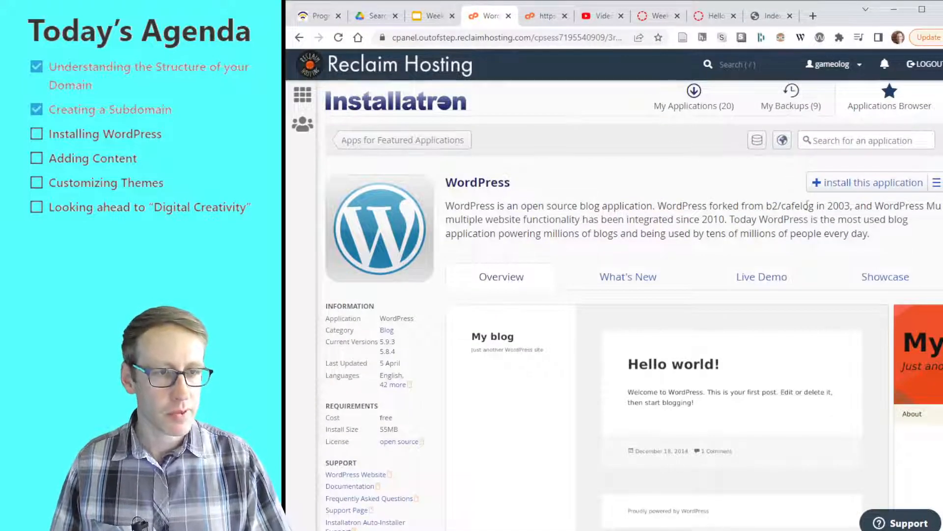
click(870, 185)
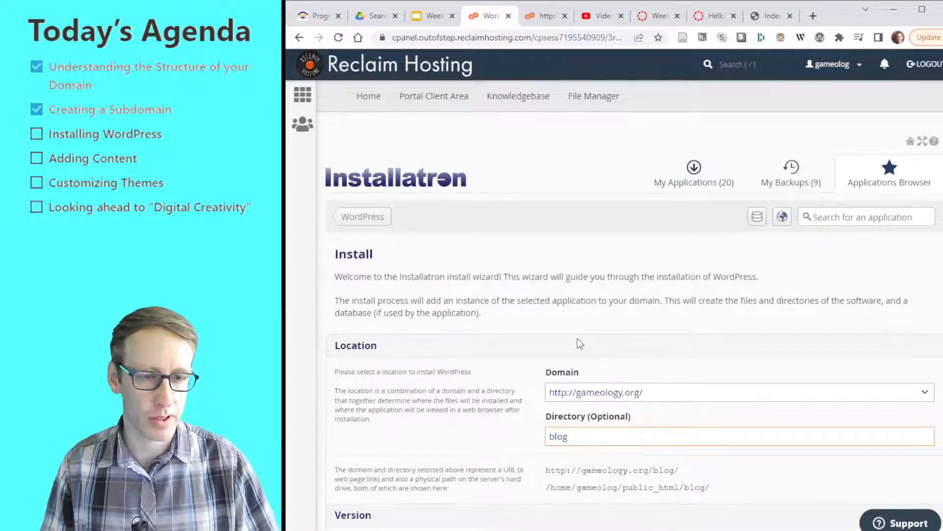
scroll(498, 344, down, 2)
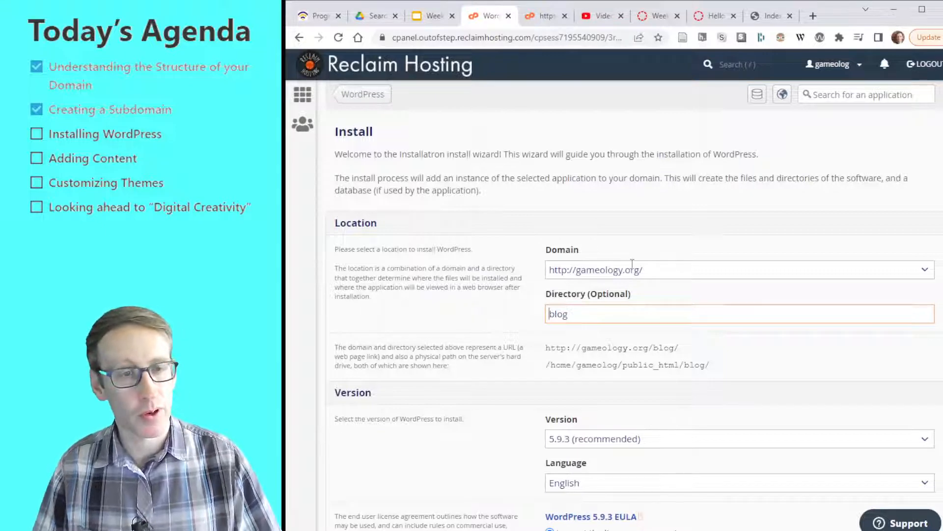
click(920, 267)
scroll(640, 352, down, 3)
scroll(640, 353, down, 10)
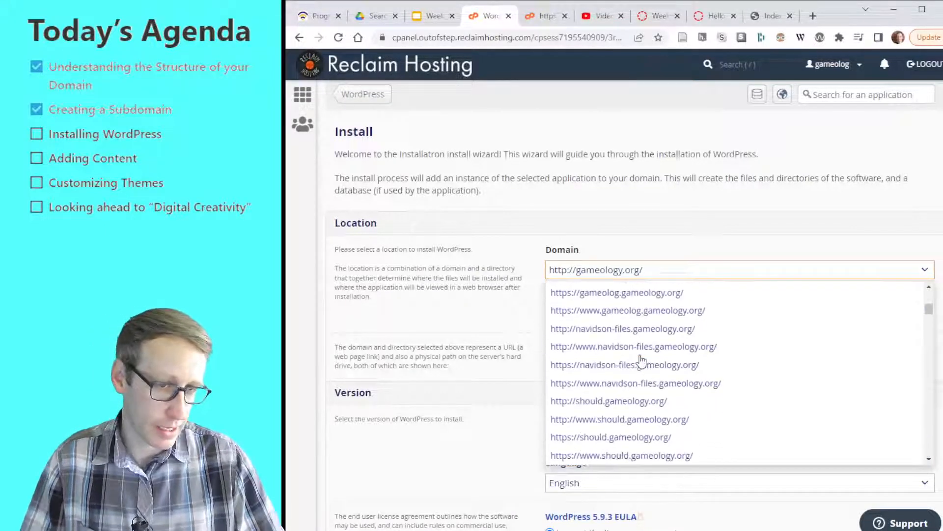
scroll(640, 365, down, 10)
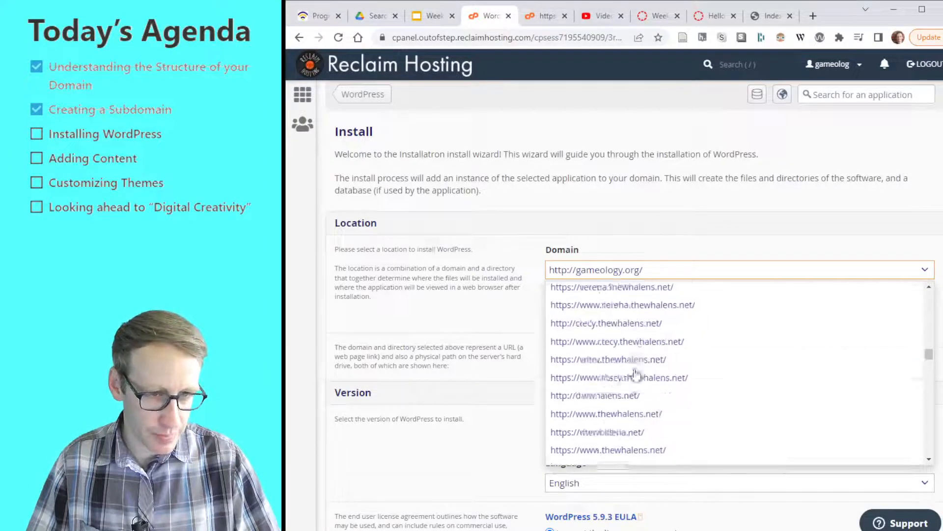
scroll(636, 368, down, 6)
scroll(635, 367, down, 8)
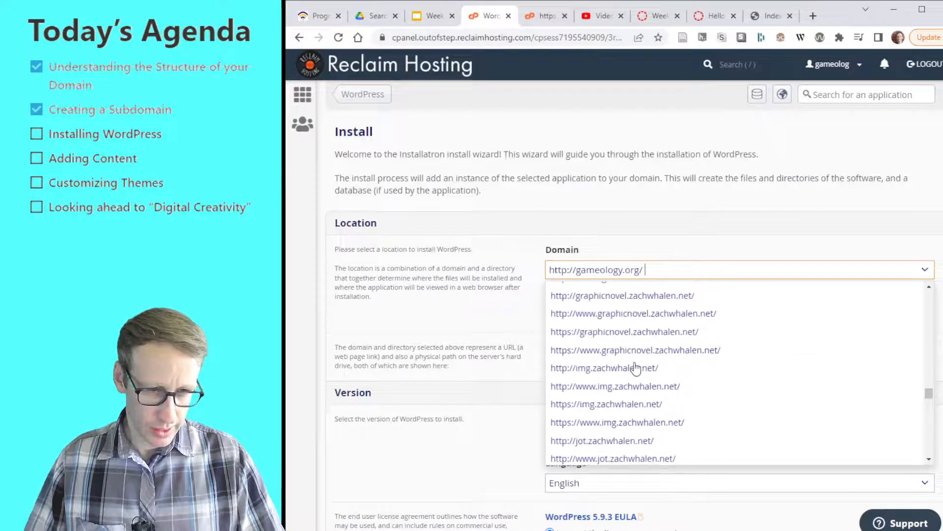
scroll(600, 391, up, 8)
scroll(601, 391, up, 6)
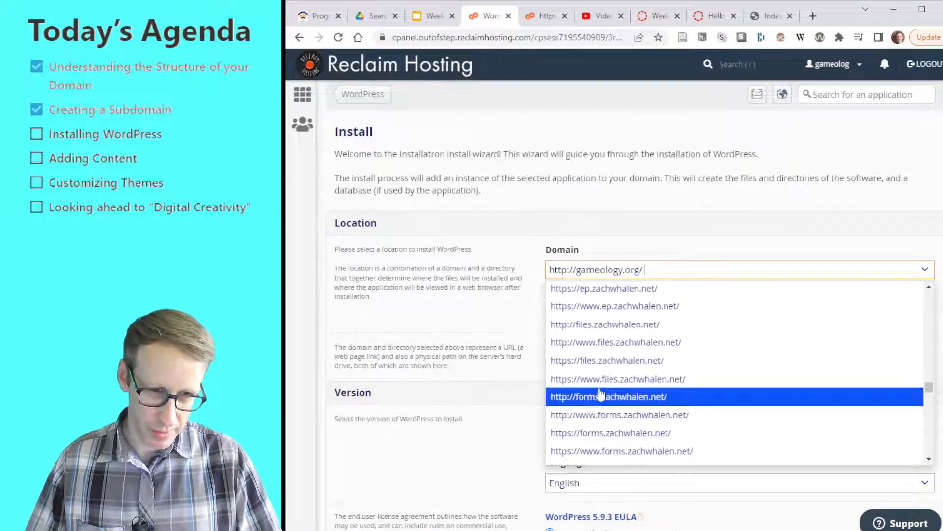
scroll(629, 376, up, 4)
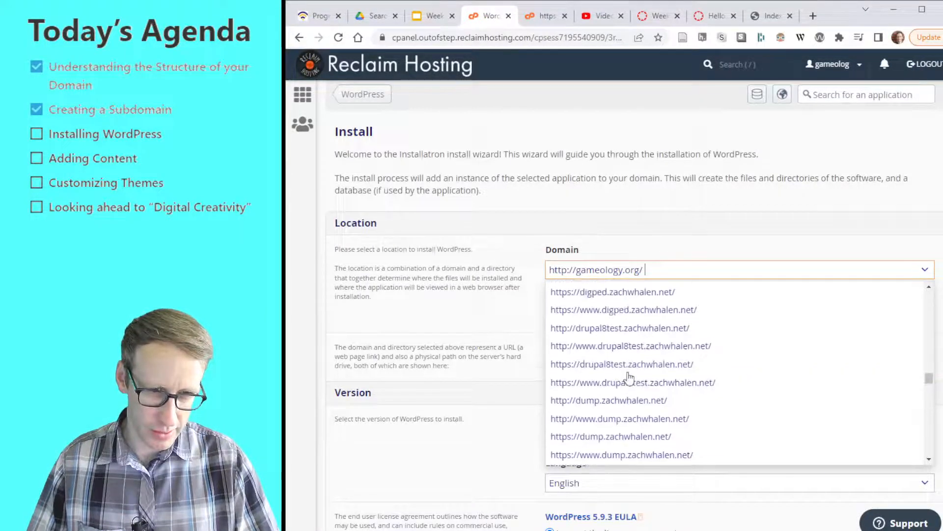
scroll(629, 376, up, 4)
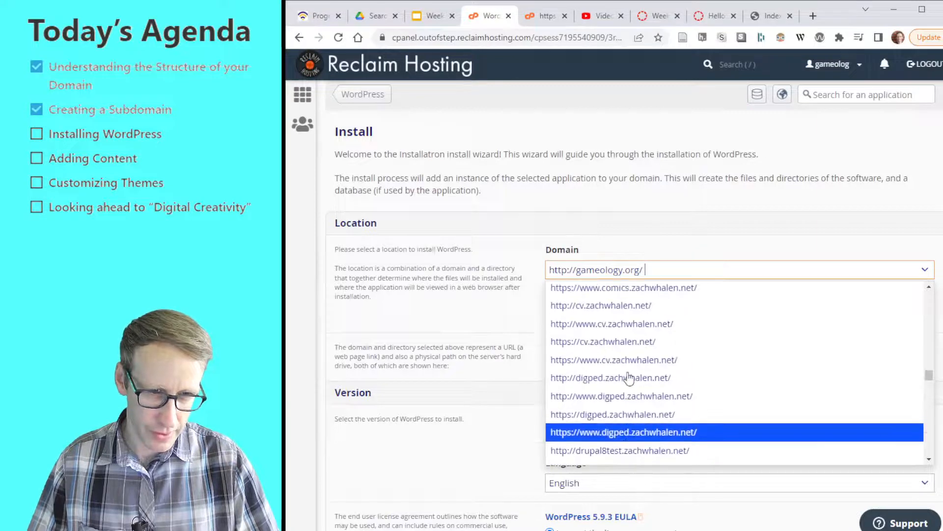
scroll(629, 377, up, 2)
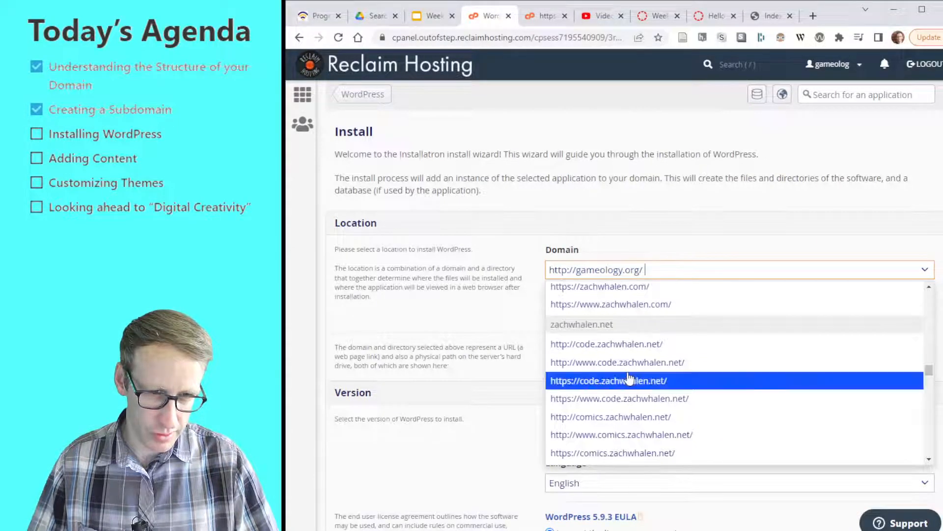
scroll(632, 374, down, 7)
scroll(632, 366, down, 15)
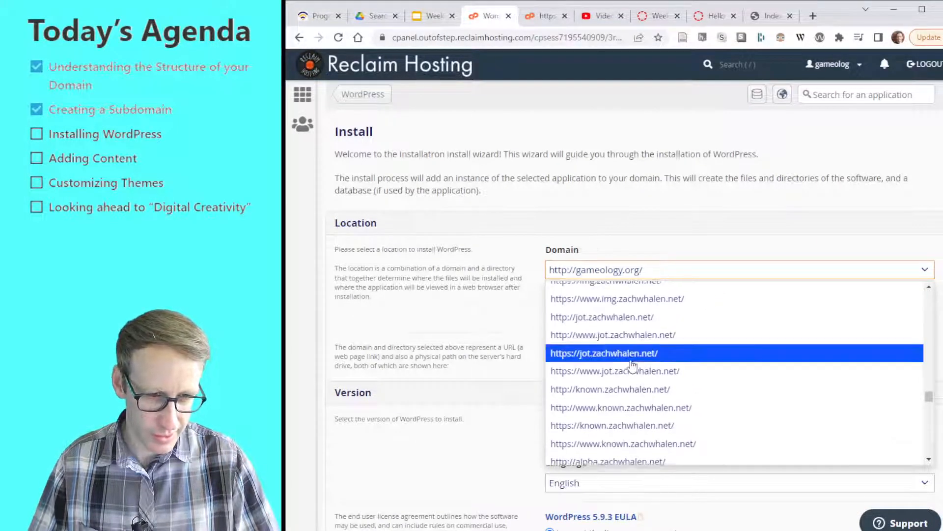
scroll(632, 366, down, 12)
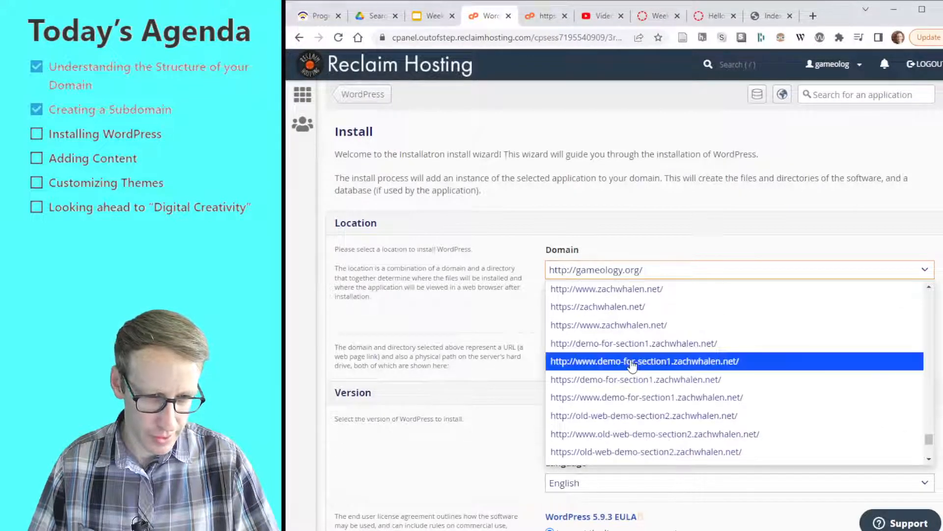
scroll(668, 378, down, 8)
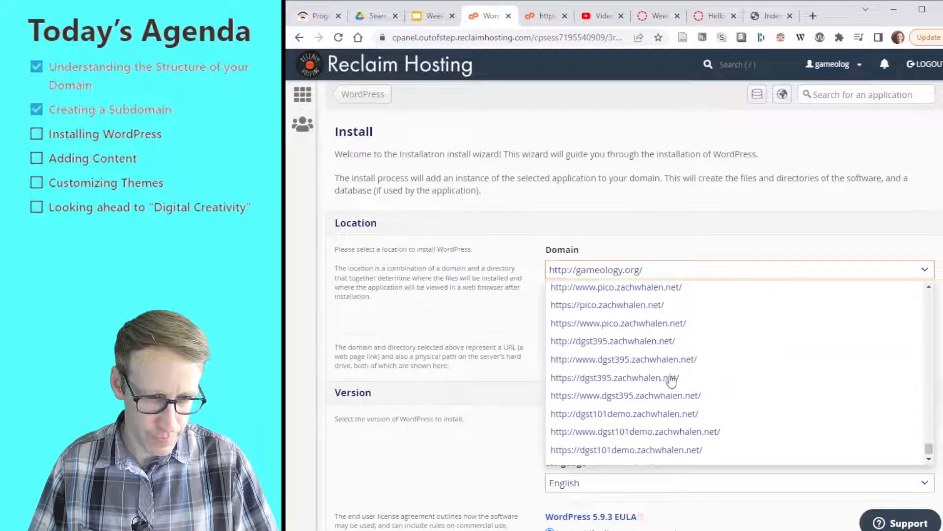
click(654, 412)
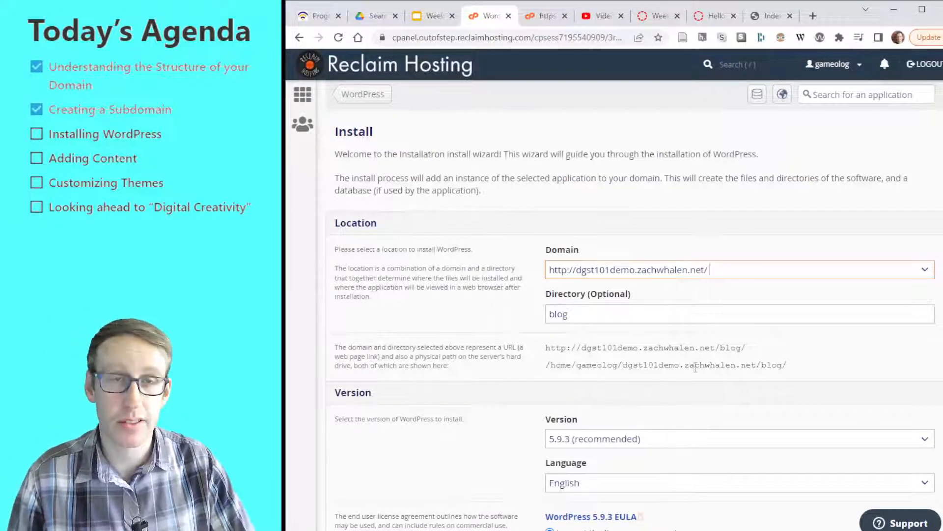
click(584, 274)
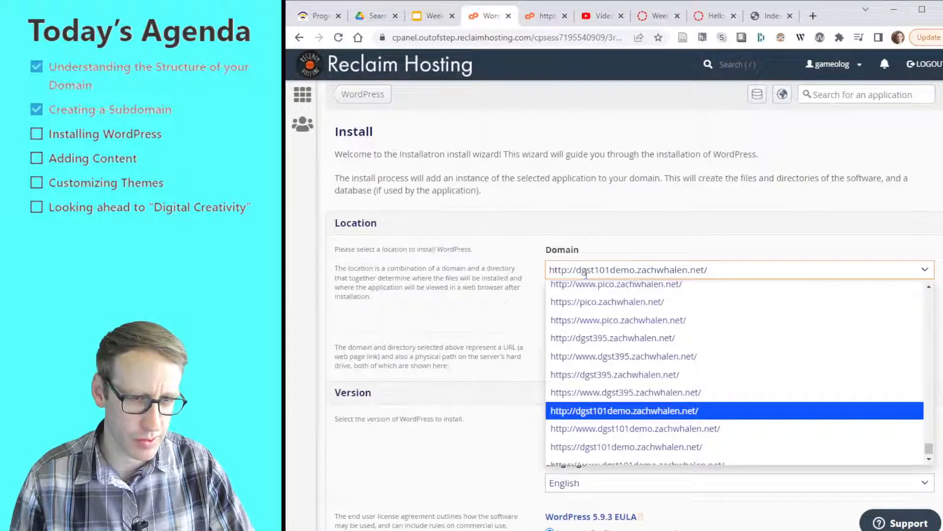
click(607, 429)
click(614, 270)
click(633, 408)
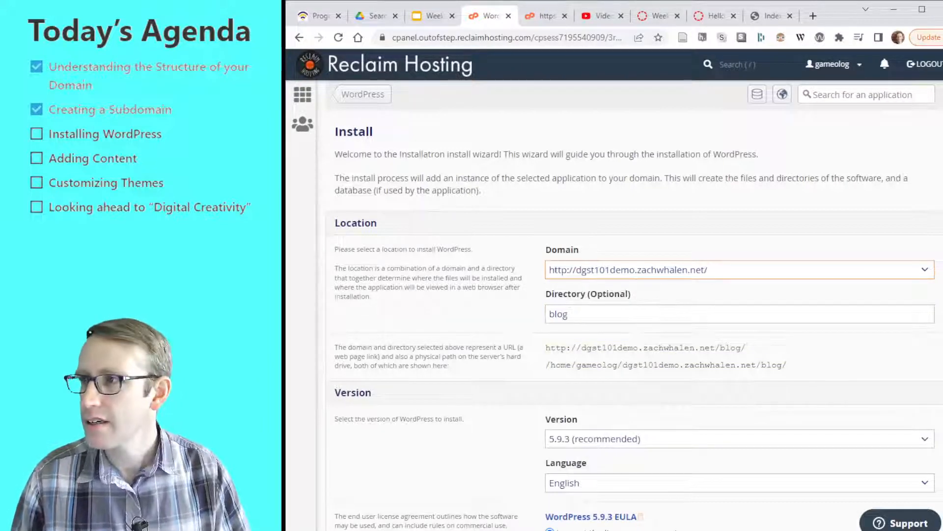
- Clear the optional "blog" directory so that WordPress installs directly at the subdomain's root
click(596, 316)
key(BackSpace)
key(BackSpace)
key(BackSpace)
key(BackSpace)
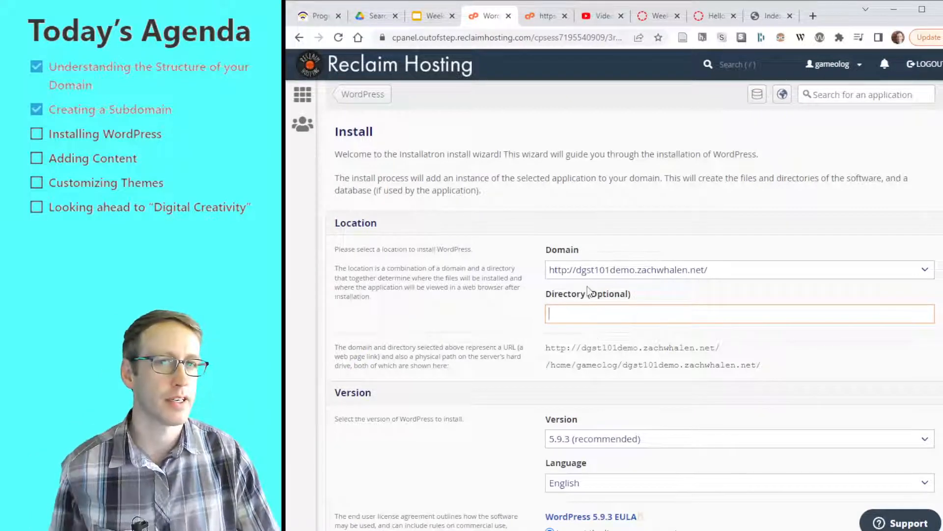
- Review the course page's recommendation on the WordPress install location in Canvas, and return to the Reclaim Hosting install wizard
click(657, 23)
scroll(580, 361, down, 10)
scroll(580, 361, down, 15)
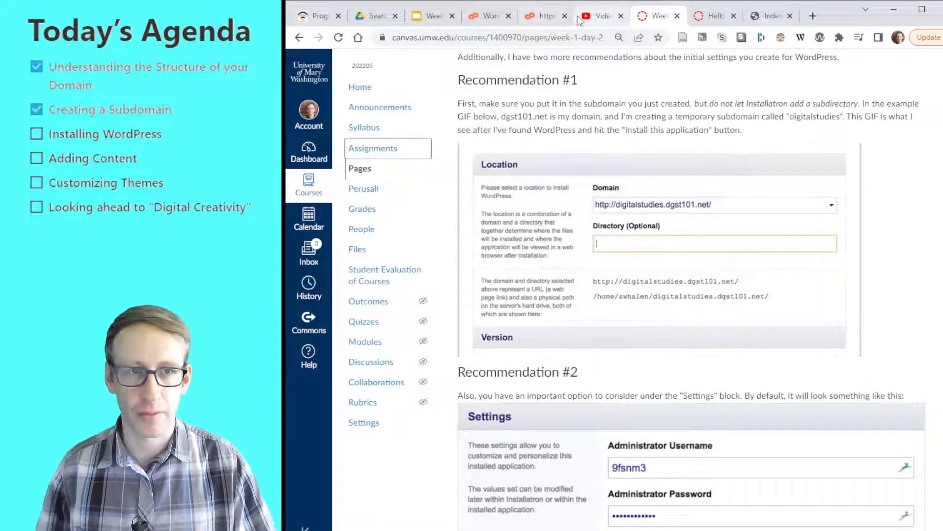
click(546, 17)
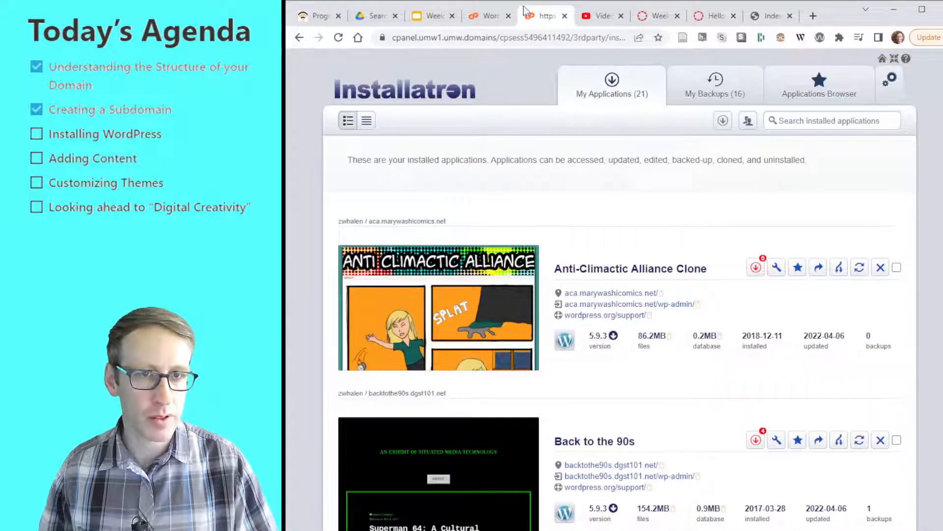
click(486, 16)
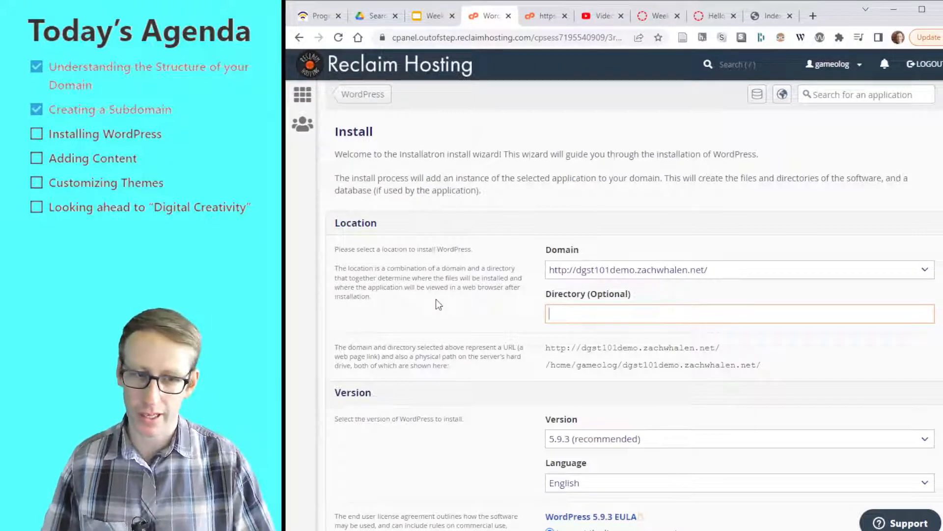
- Open the WordPress 5.9.3 license agreement for a look and close it again
scroll(439, 304, down, 3)
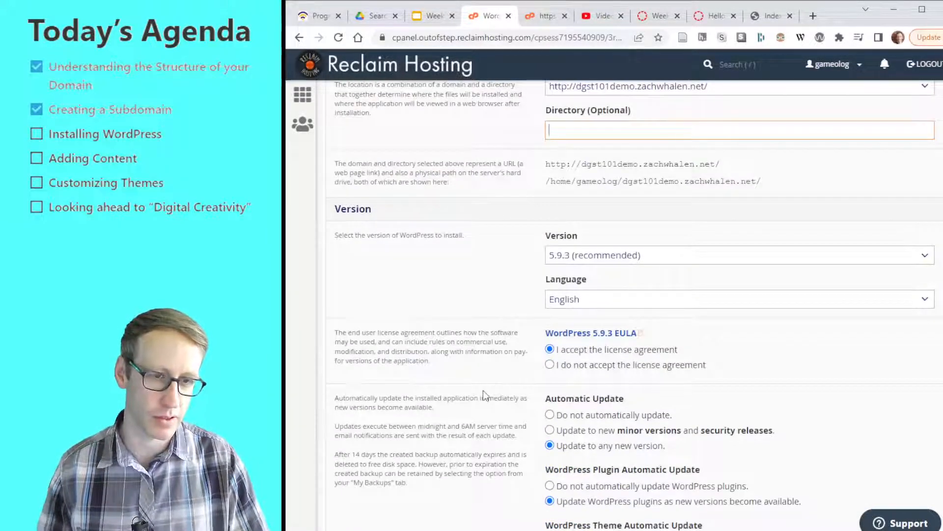
click(612, 338)
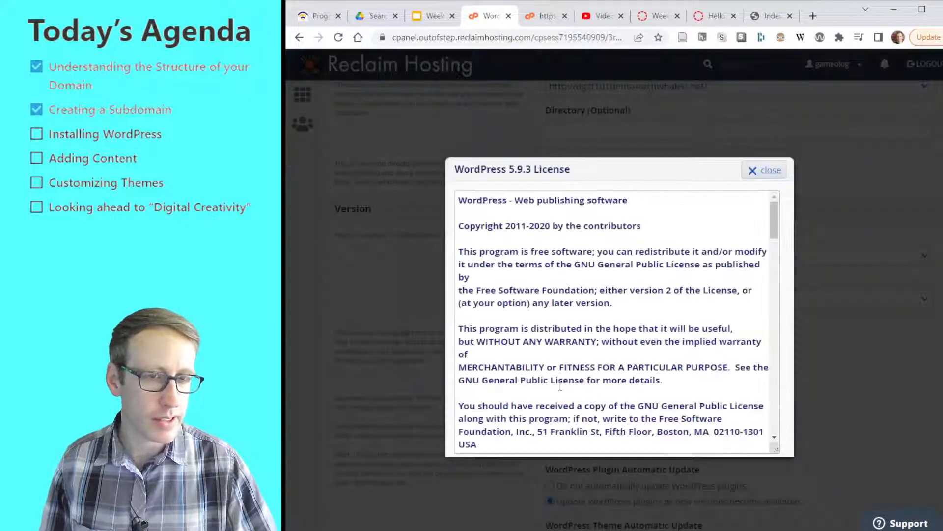
click(756, 172)
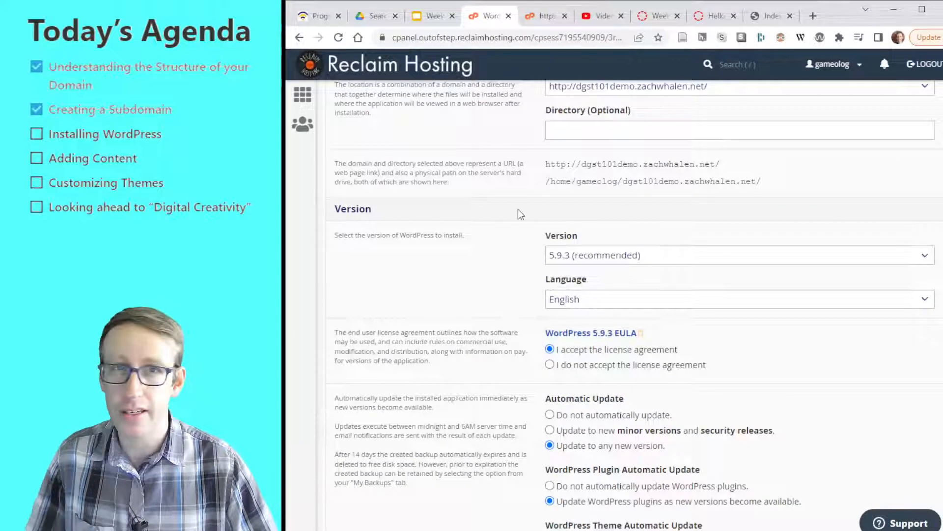
- Review the automatic update options, administrator account fields, website title and tagline, and advanced settings of the installation
scroll(492, 320, down, 4)
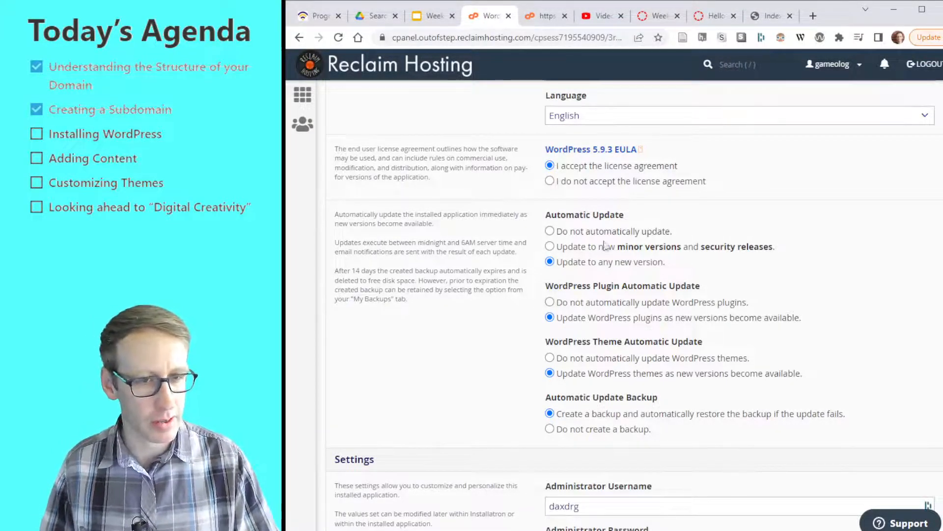
scroll(604, 255, down, 3)
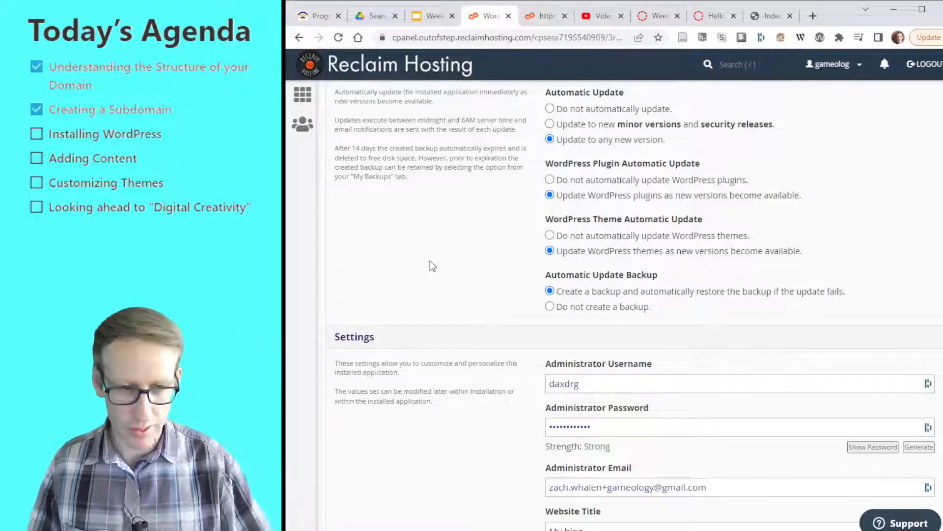
scroll(432, 266, down, 1)
scroll(366, 520, down, 4)
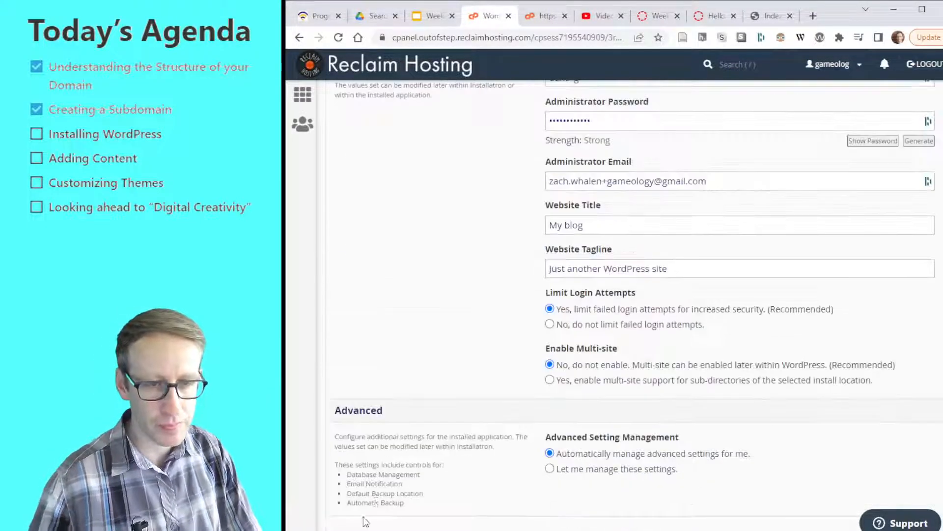
scroll(530, 426, up, 4)
scroll(530, 425, down, 3)
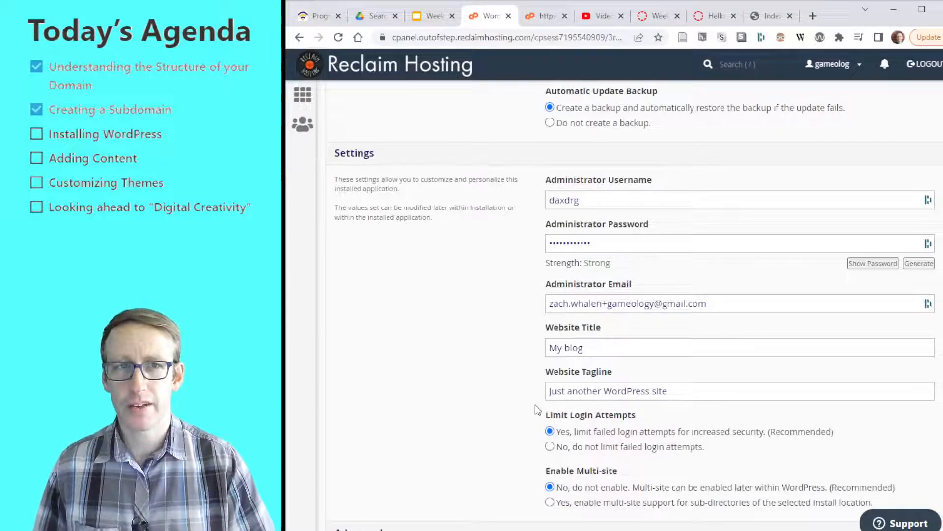
- Open the instructor's own WordPress site at its wp-admin address in a new browser tab to show the login page
click(548, 16)
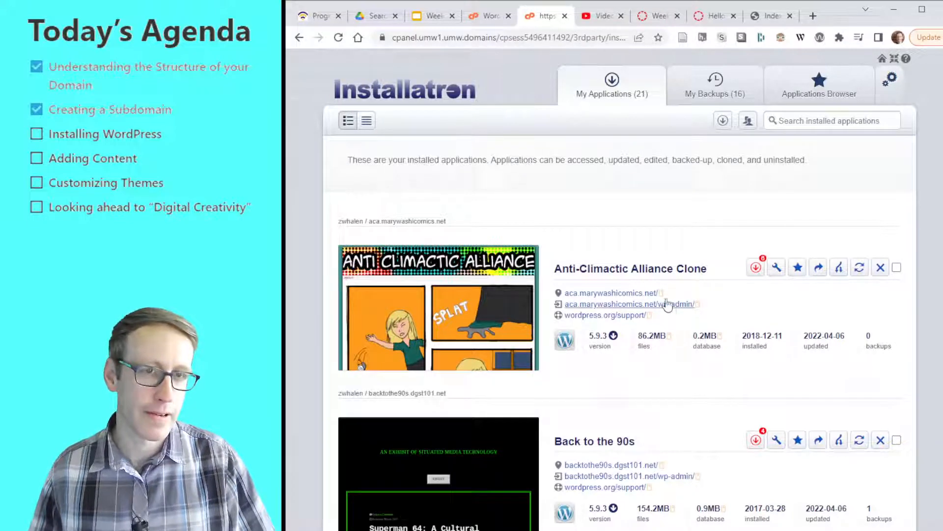
click(813, 16)
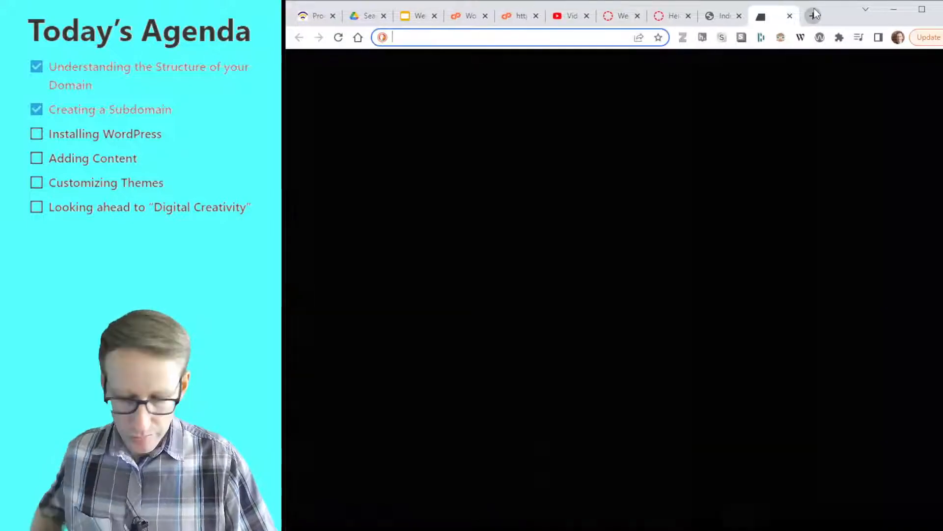
text(zachwhalen.net/)
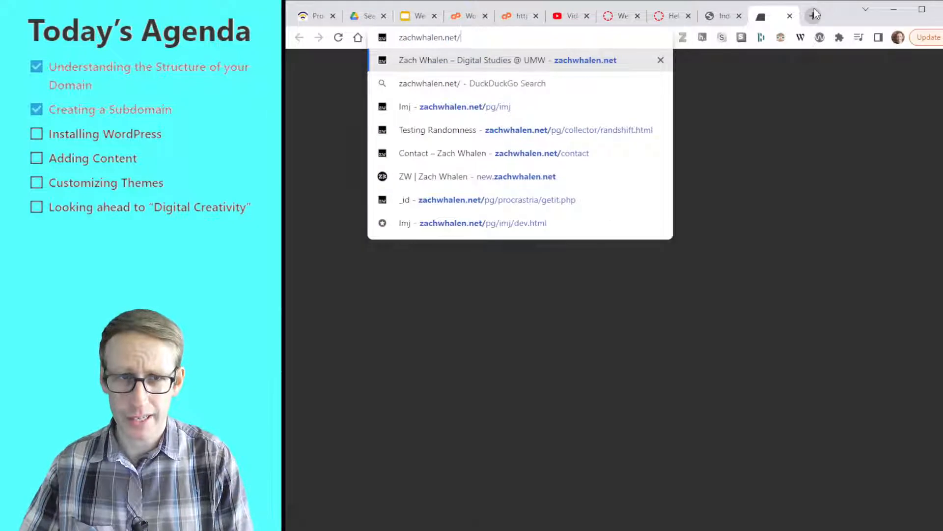
text(wp-admi)
text(n)
key(Return)
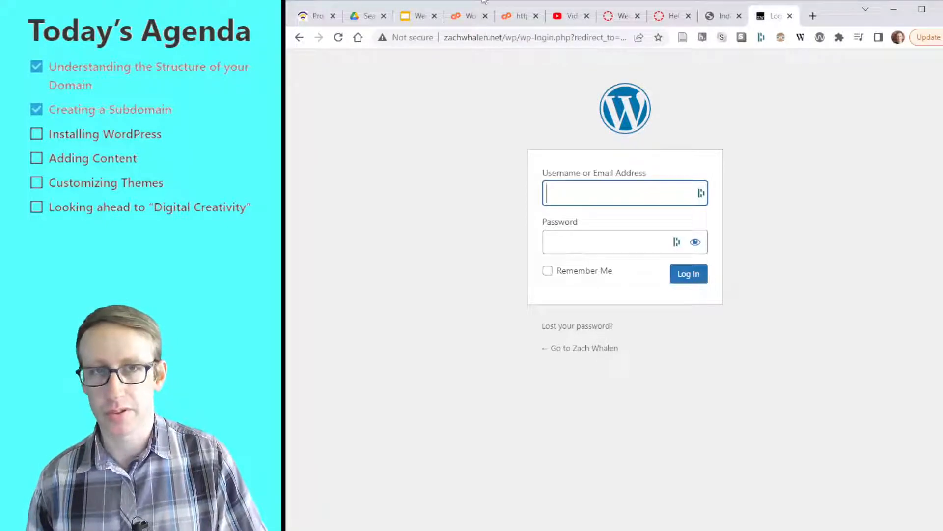
- Return to the WordPress install wizard and start the installation with the remaining default settings
click(457, 17)
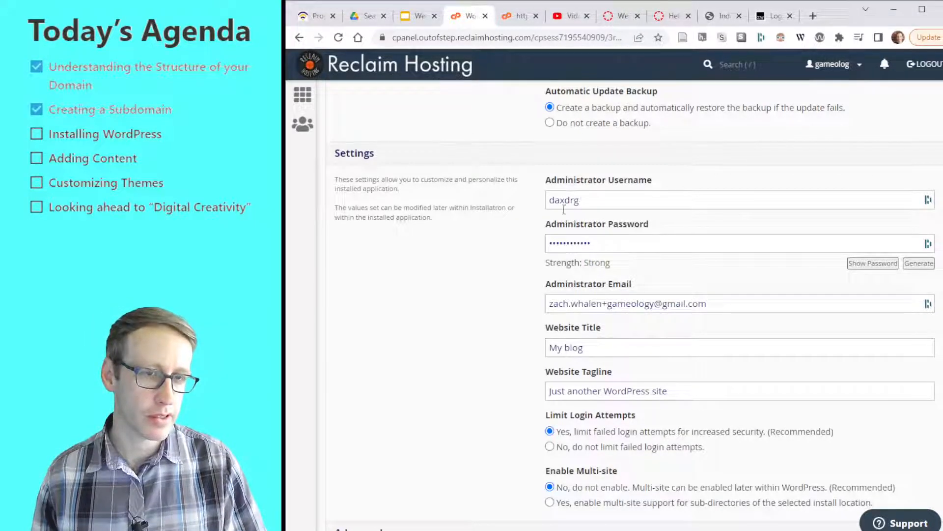
scroll(533, 280, down, 3)
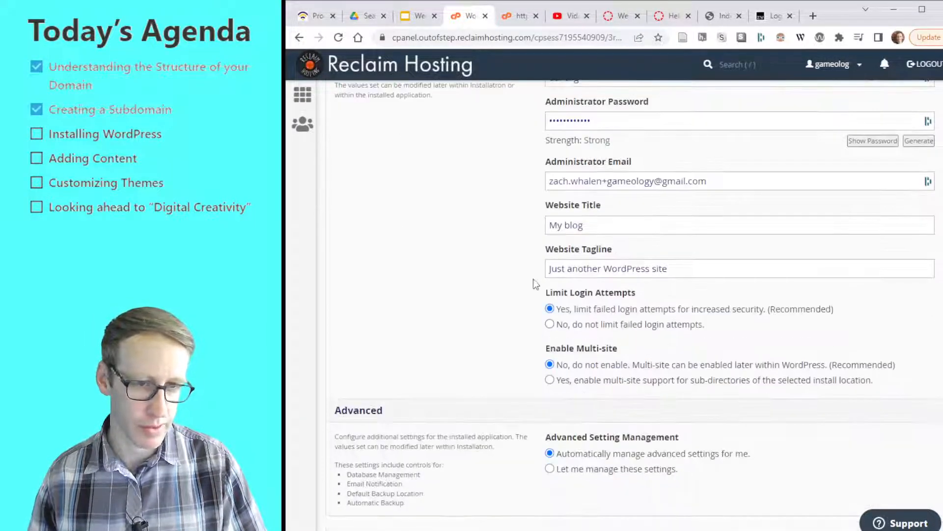
scroll(486, 293, down, 2)
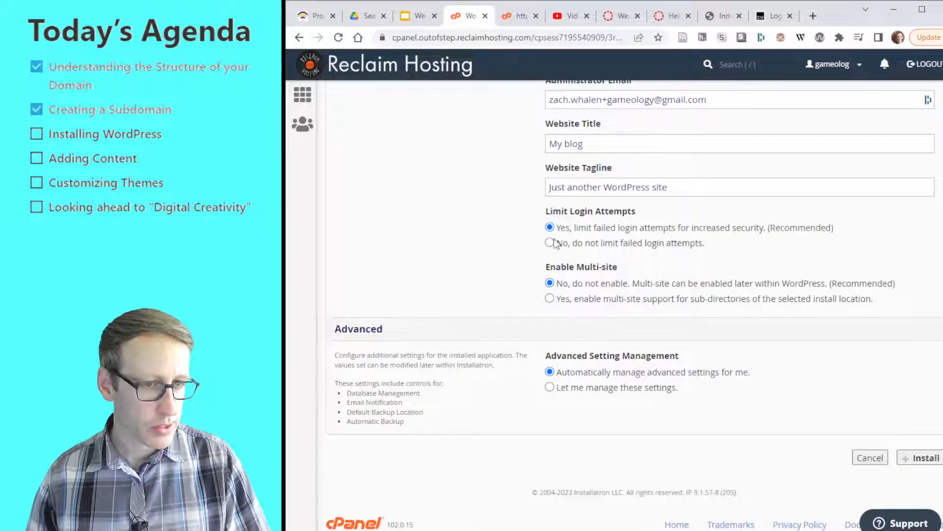
click(927, 461)
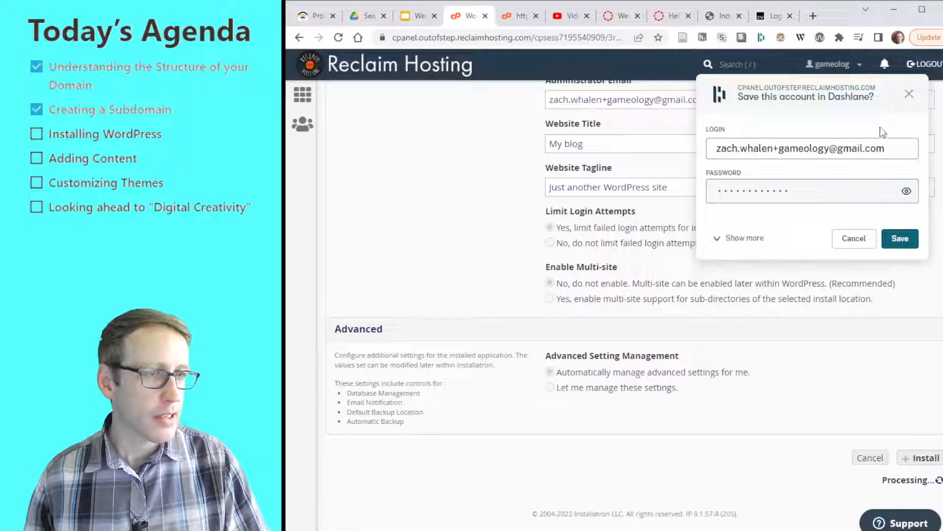
- Save the new administrator account in Dashlane and open Installatron's task manager to follow the installation
click(903, 243)
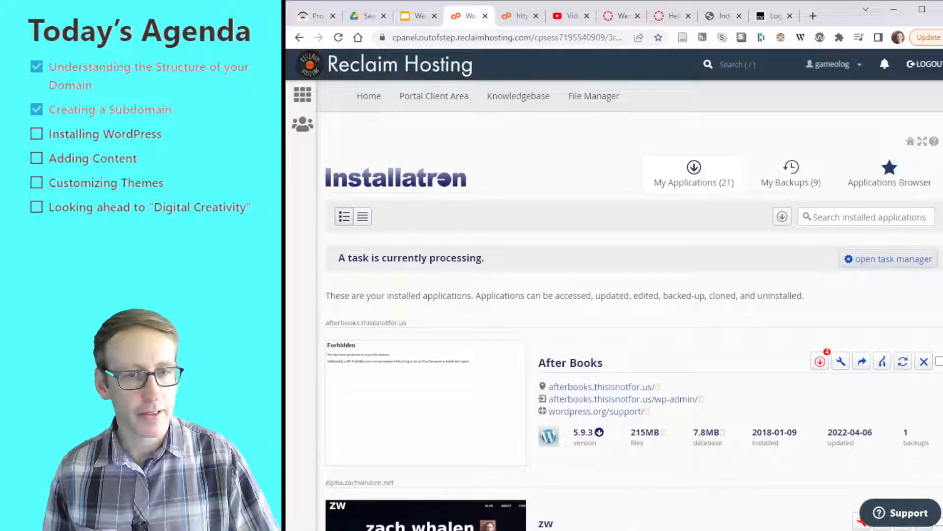
click(916, 258)
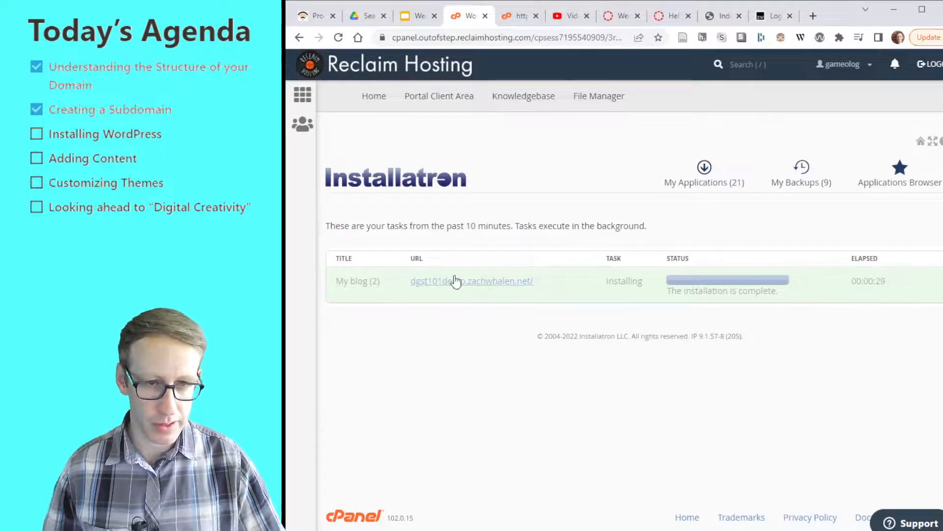
- Reload the dgst101demo subdomain's page and look over the front page of the newly installed WordPress site
click(712, 17)
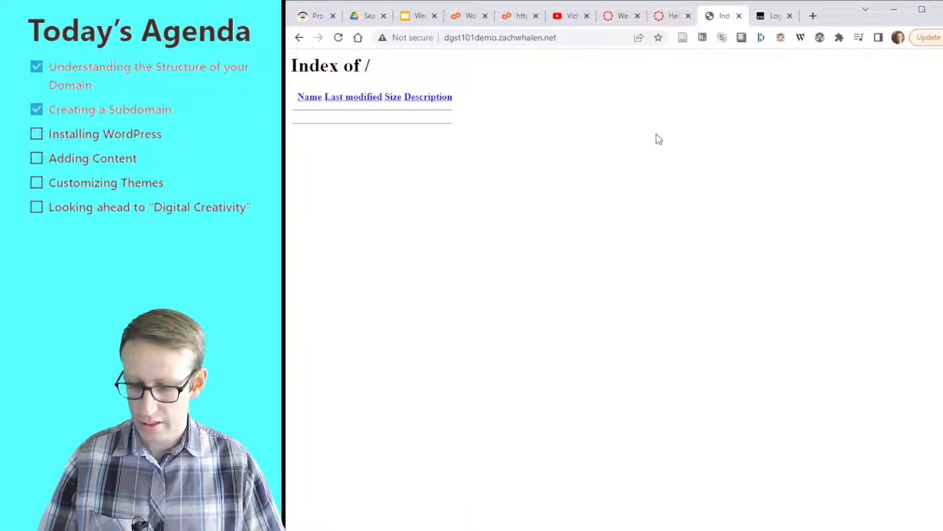
key(F5)
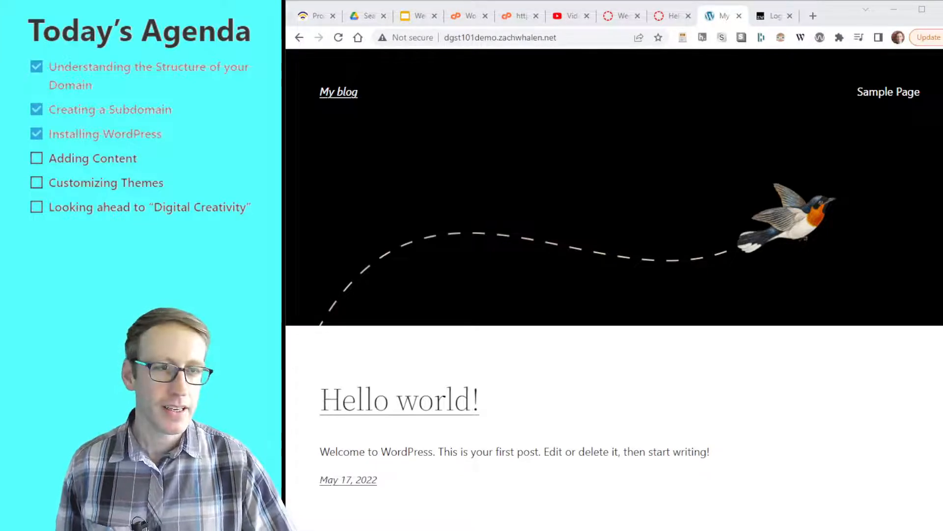
scroll(722, 393, down, 4)
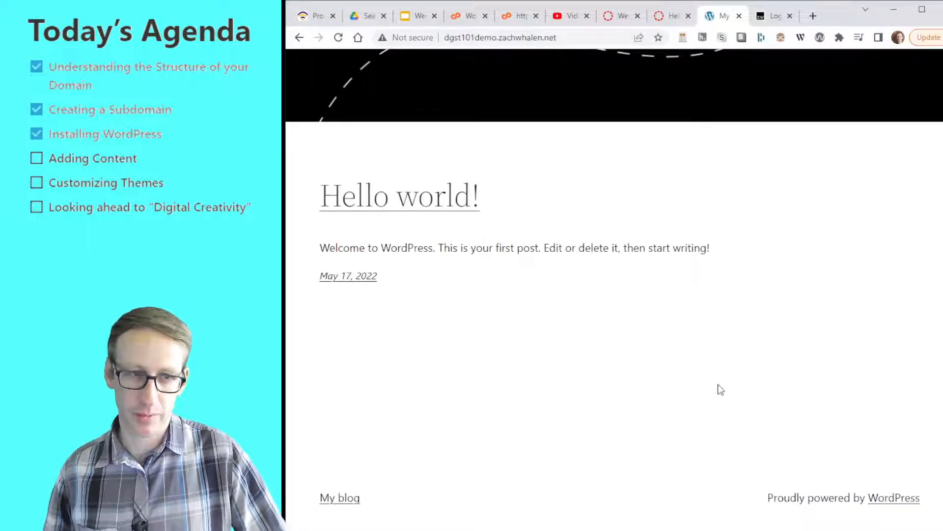
scroll(720, 388, up, 4)
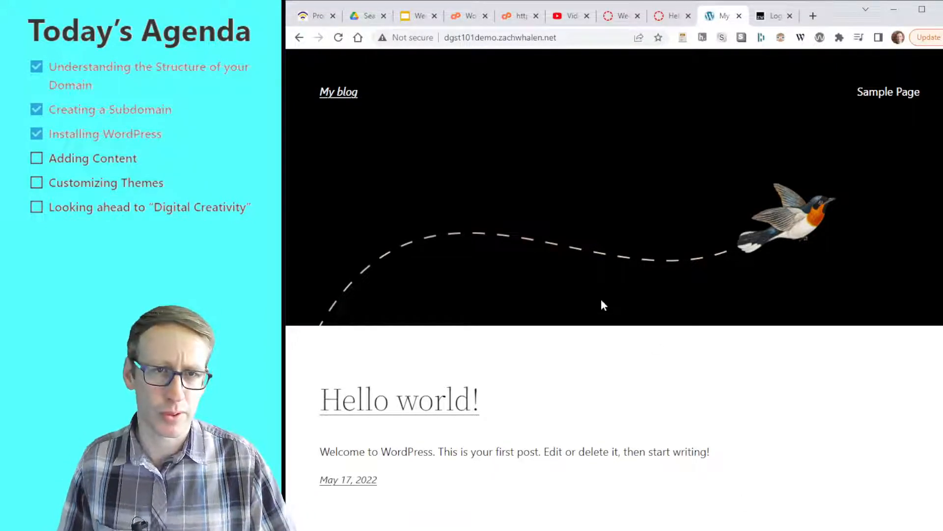
- Find the new My blog (2) installation among Installatron's installed applications and open its wp-admin dashboard
click(459, 20)
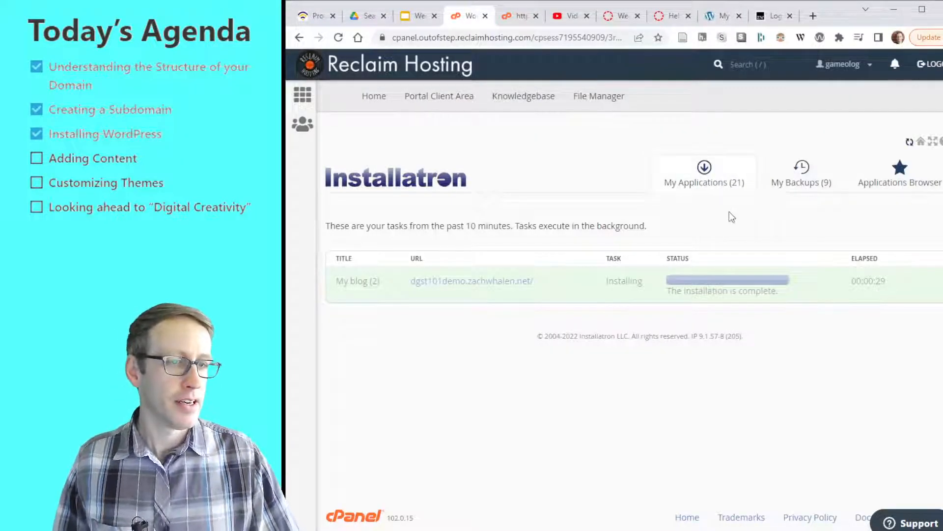
scroll(682, 309, down, 7)
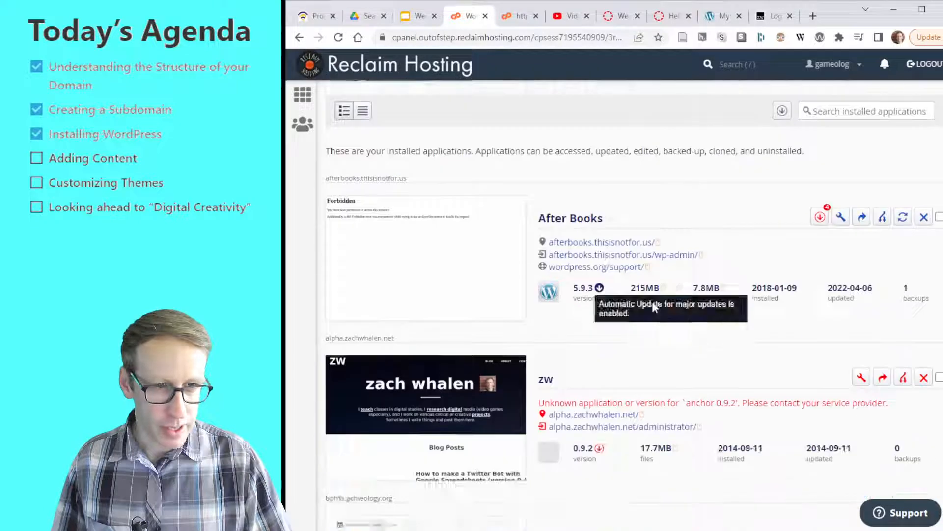
scroll(639, 309, up, 4)
scroll(599, 339, down, 15)
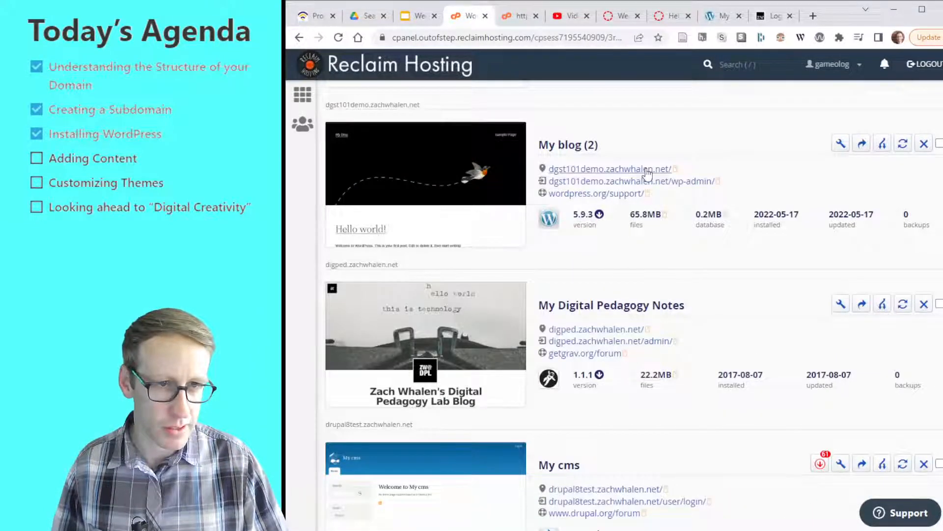
click(645, 186)
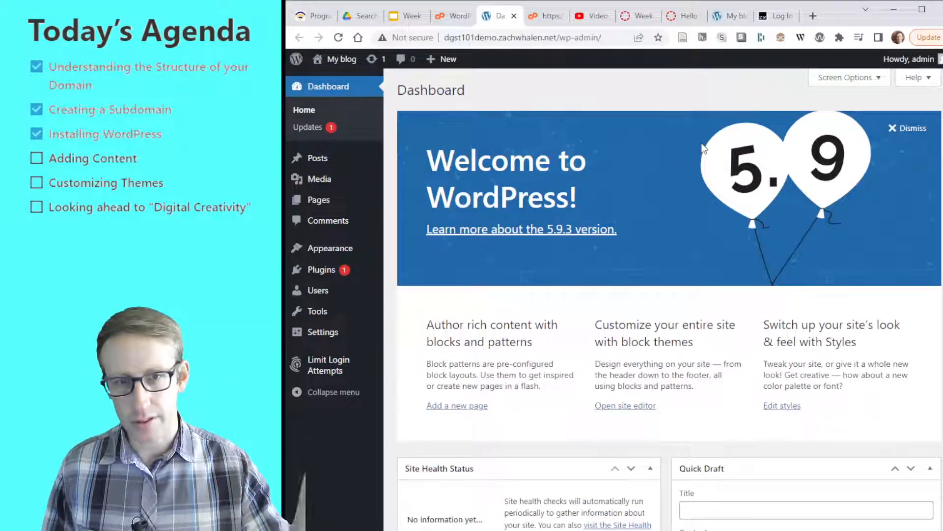
- Dismiss the dashboard's welcome panel and update the Akismet Anti-Spam, Limit Login Attempts Reloaded and WordPress Importer plugins
click(909, 128)
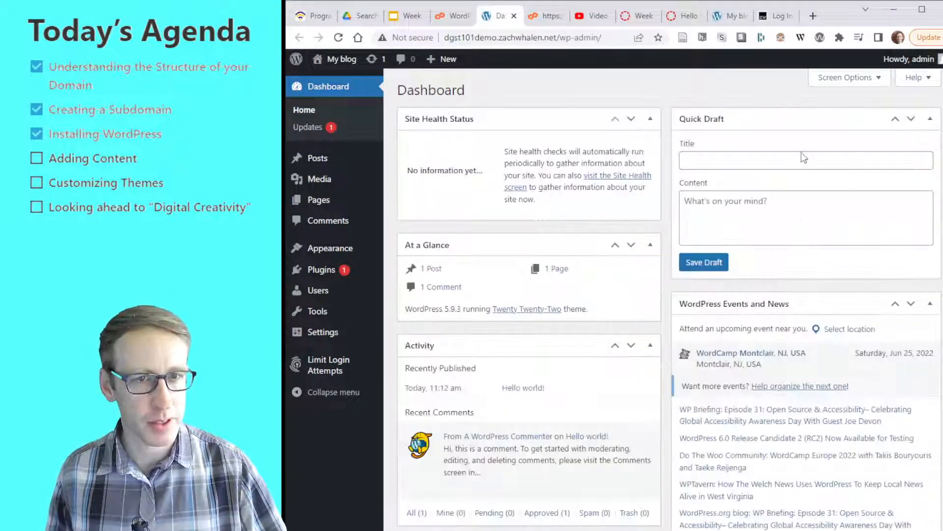
click(319, 129)
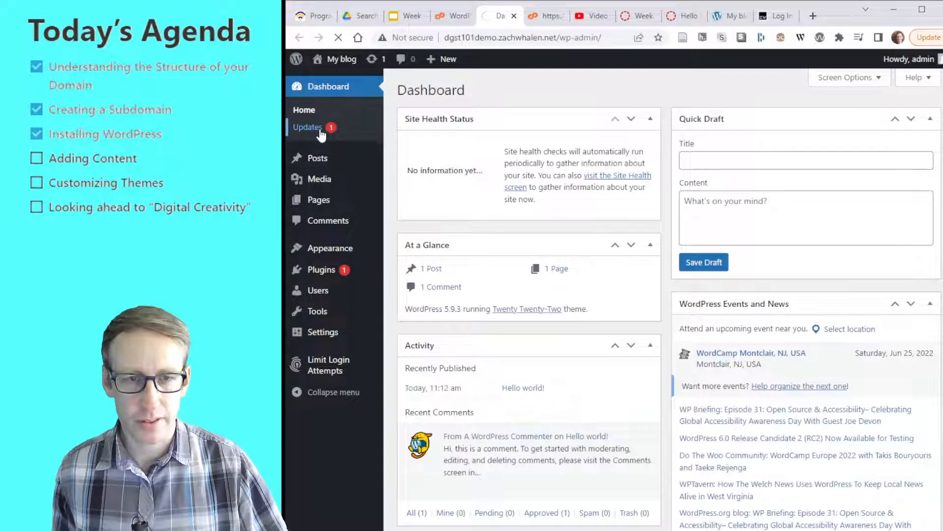
scroll(620, 330, down, 5)
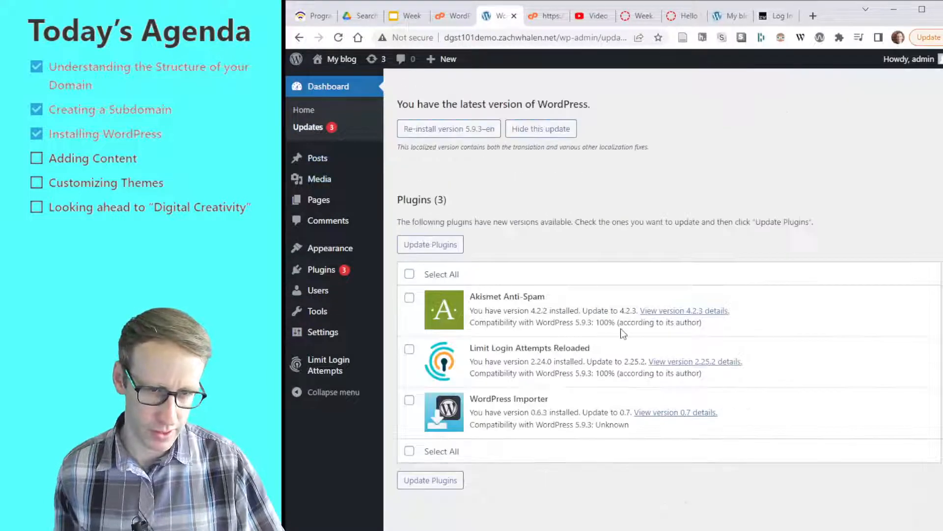
scroll(638, 332, down, 1)
scroll(656, 337, up, 4)
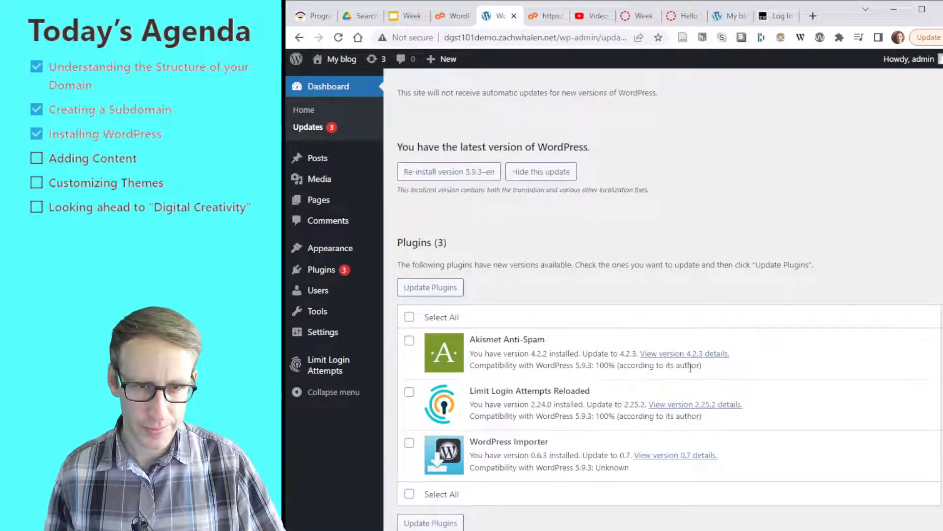
scroll(537, 311, down, 1)
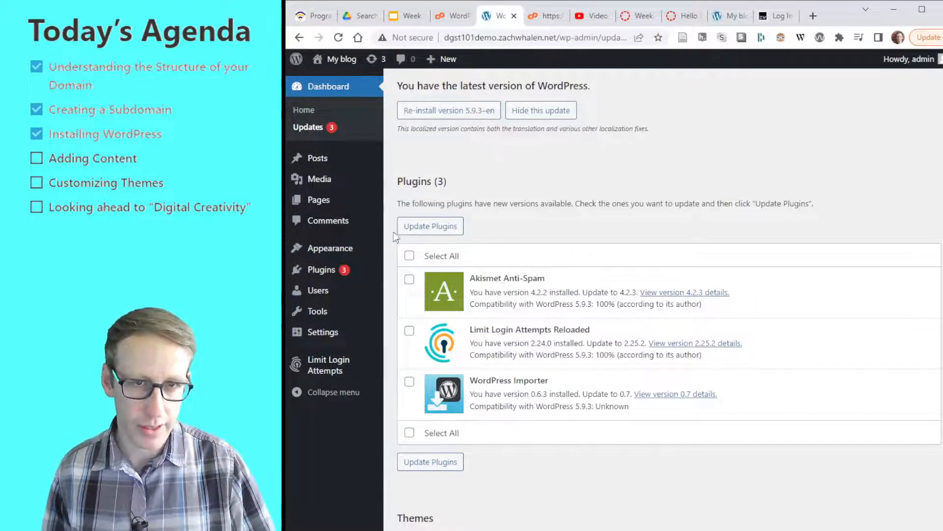
click(414, 255)
click(431, 227)
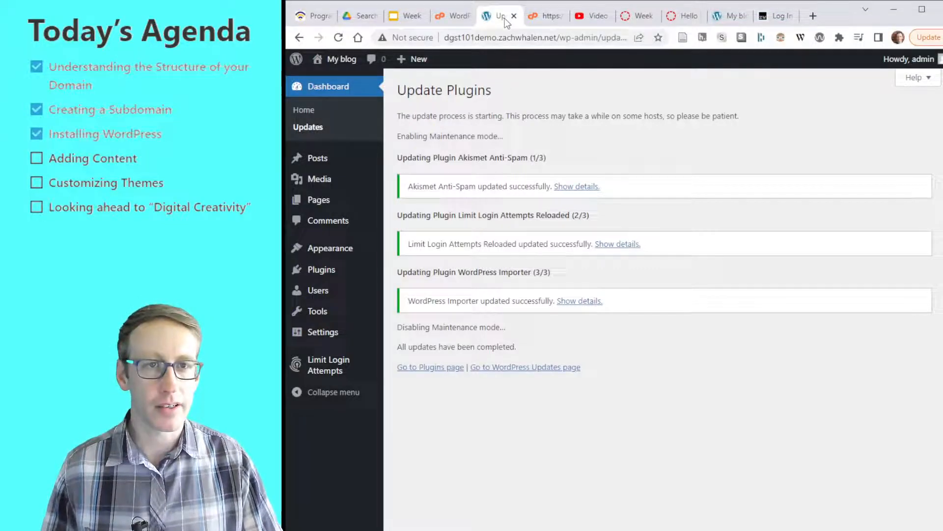
- Return to Installatron's application list and show the update option of the outdated My cms Drupal installation
click(450, 17)
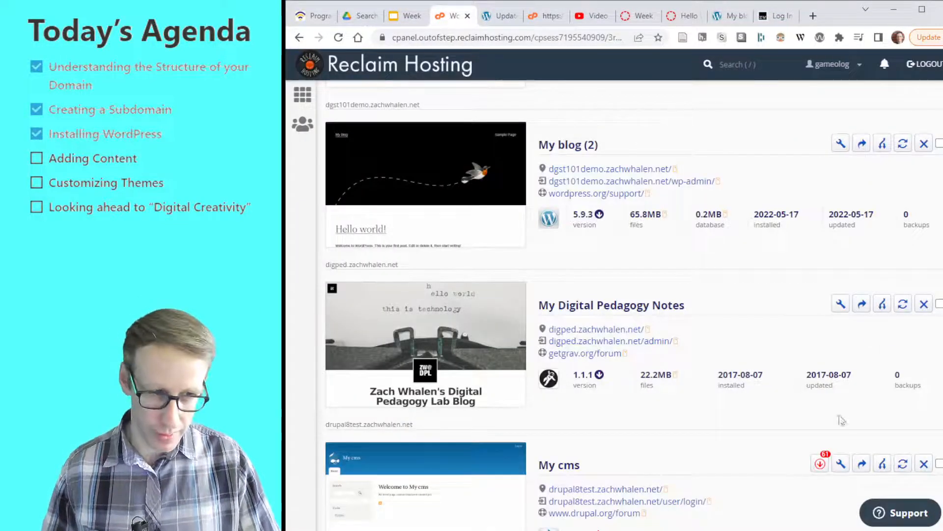
scroll(838, 417, down, 3)
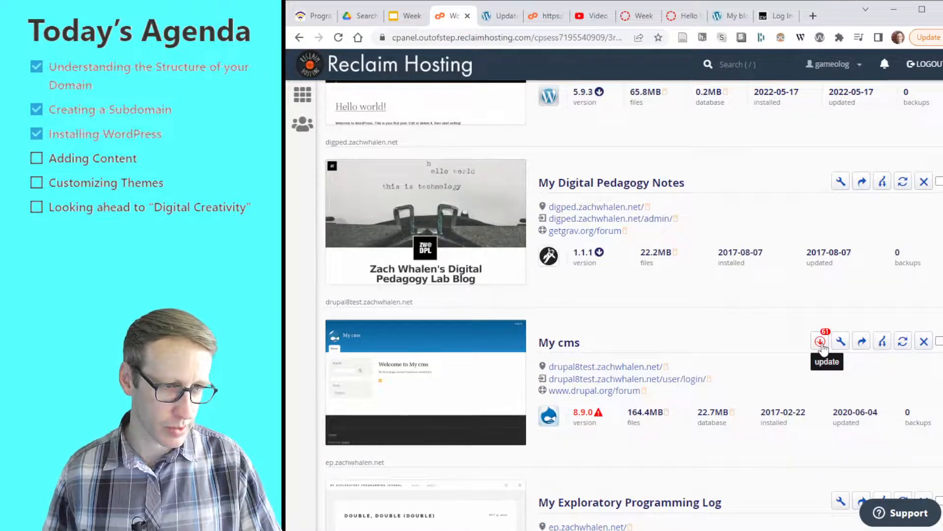
click(822, 342)
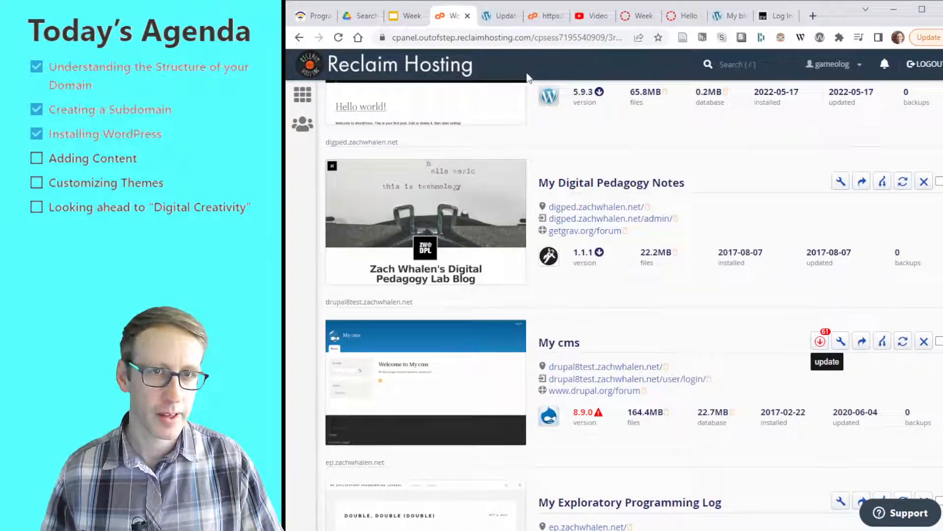
- Go back to the new site's WordPress dashboard home and review its widgets, including At a Glance and Activity
click(499, 17)
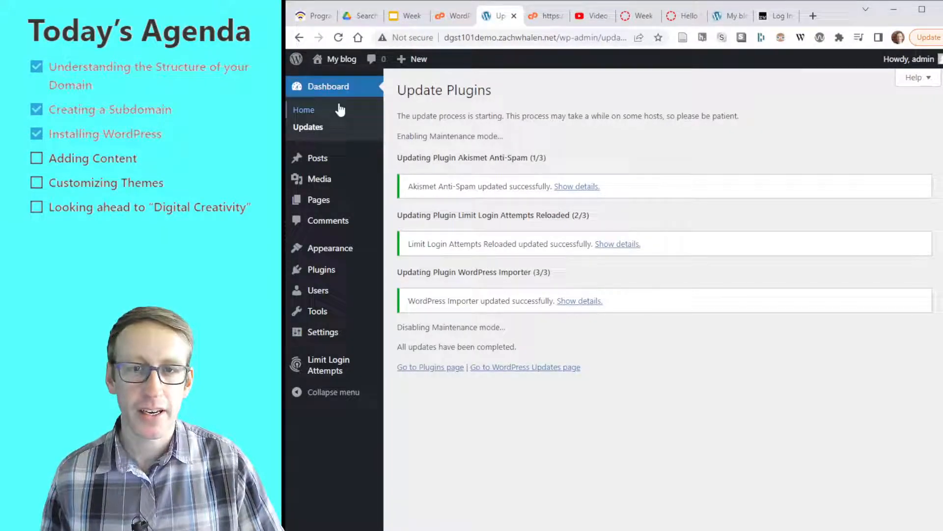
click(322, 109)
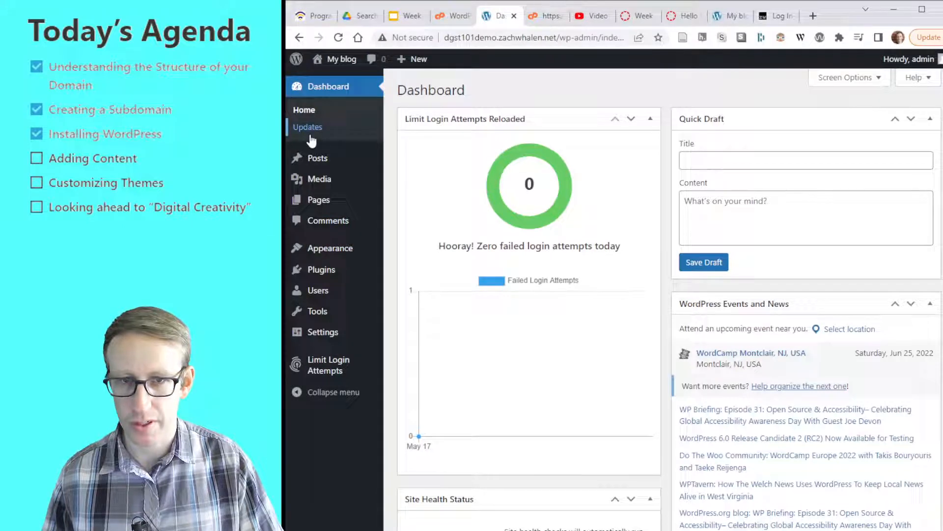
mouse_move(330, 163)
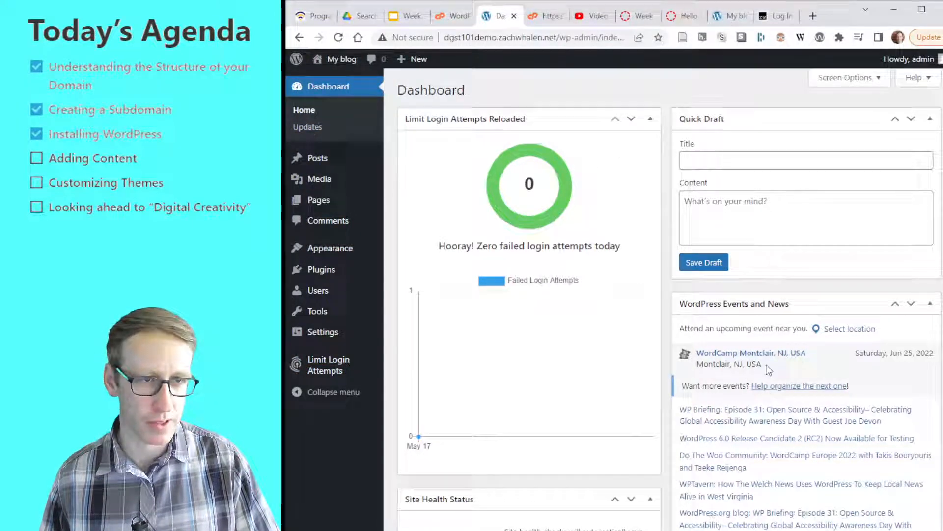
scroll(797, 483, down, 5)
scroll(788, 480, down, 2)
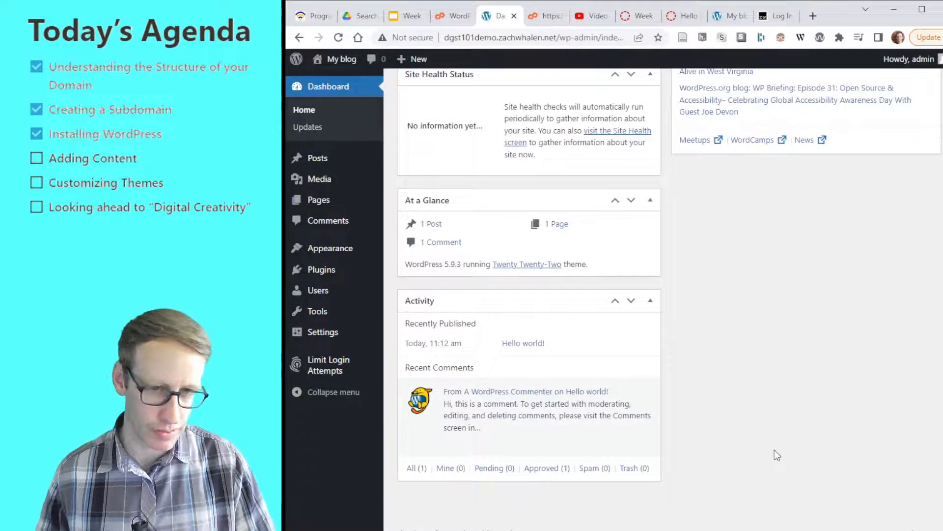
scroll(742, 417, up, 7)
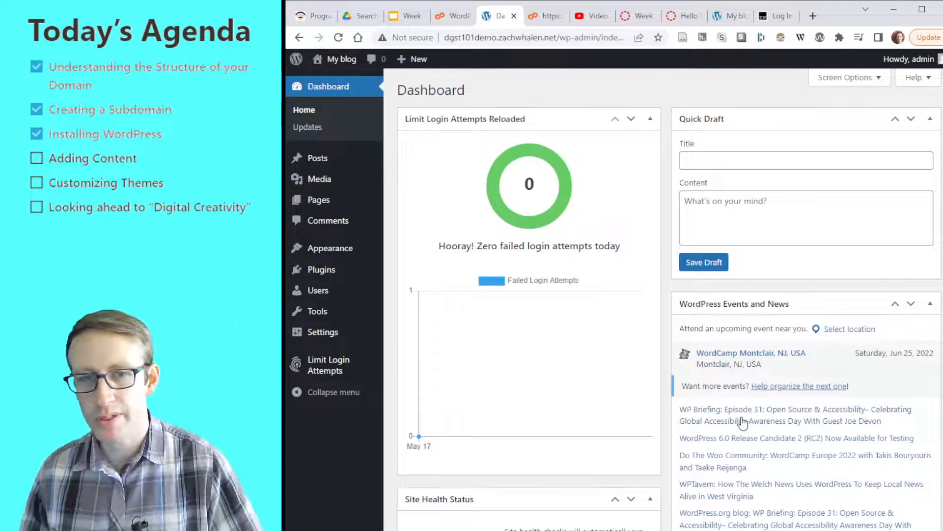
- Look through the site's list of posts and its list of pages to compare the two content types
click(315, 158)
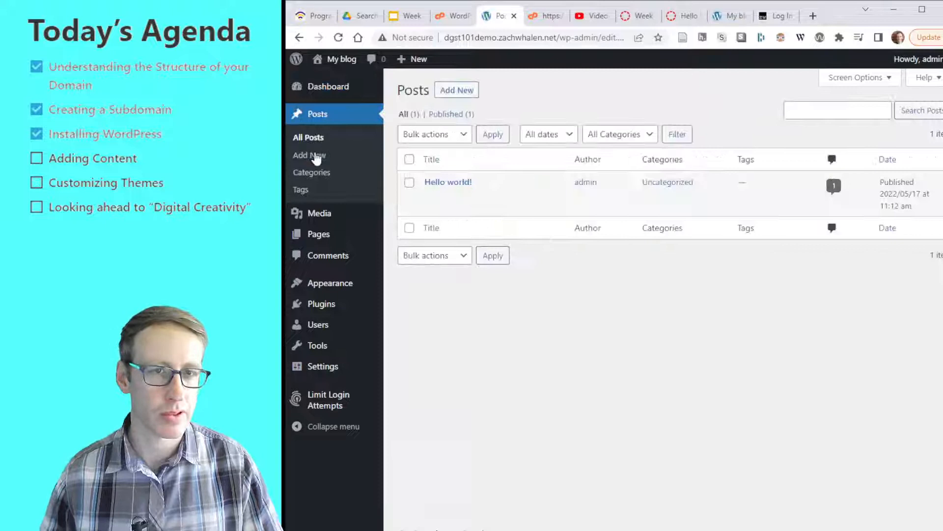
click(332, 235)
mouse_move(331, 223)
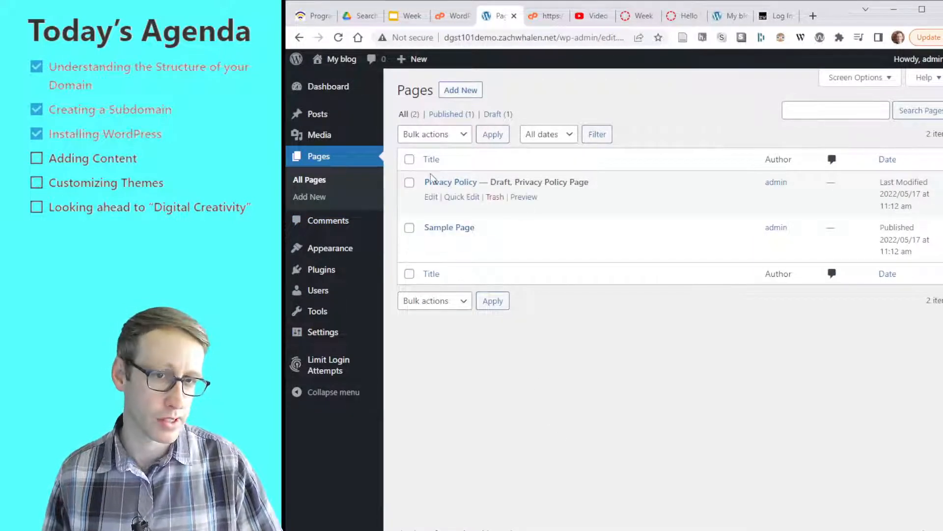
mouse_move(411, 237)
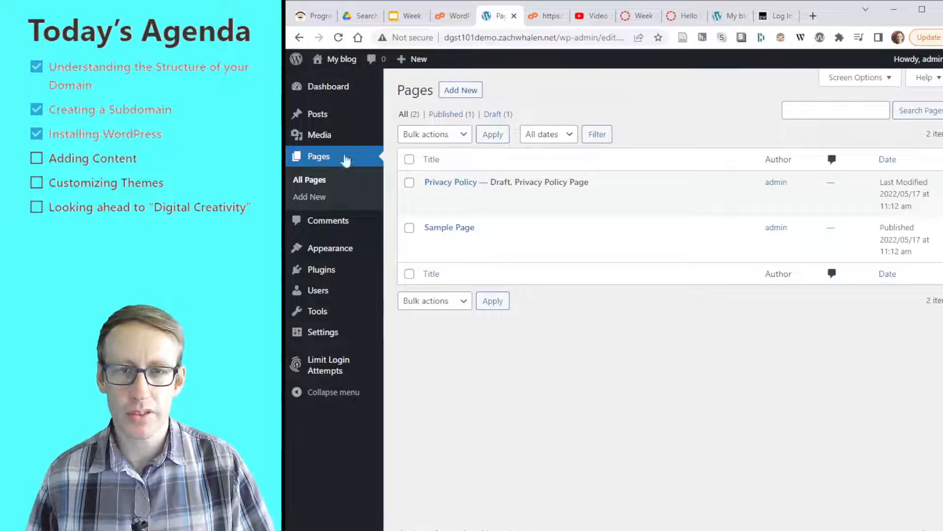
- Open the "Hello world!" post for editing and go through the block editor's welcome guide to the end
click(323, 112)
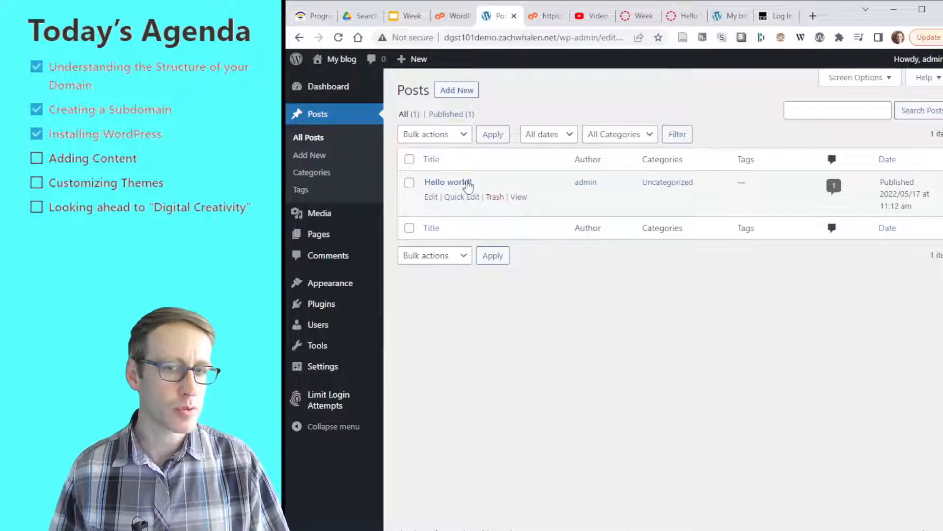
click(458, 184)
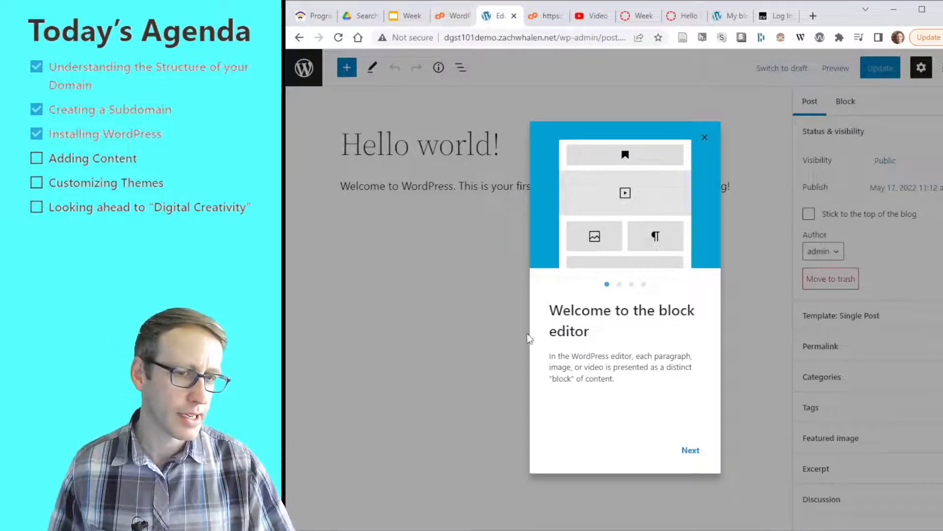
click(687, 457)
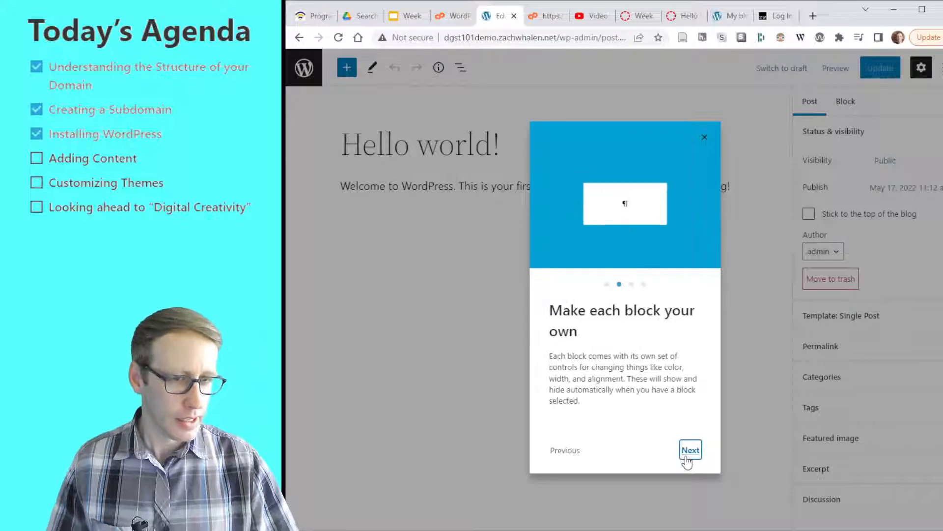
click(688, 459)
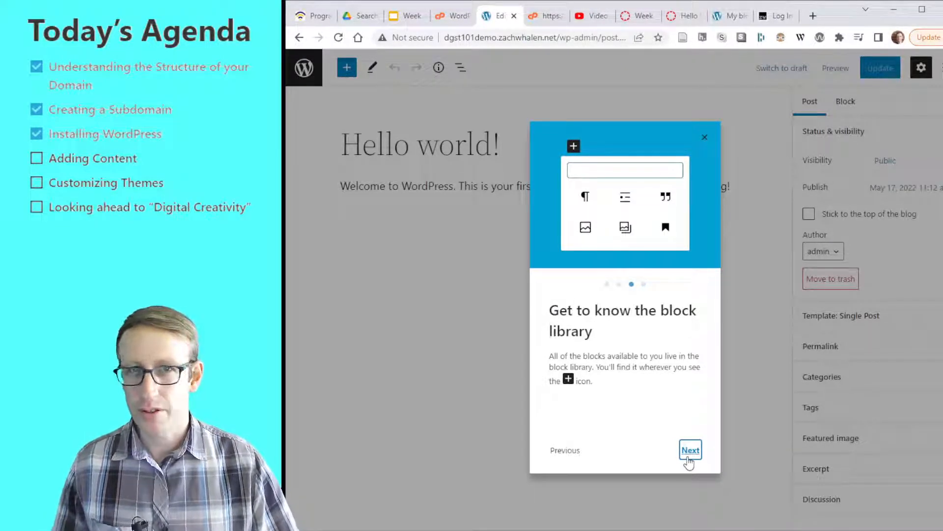
click(689, 456)
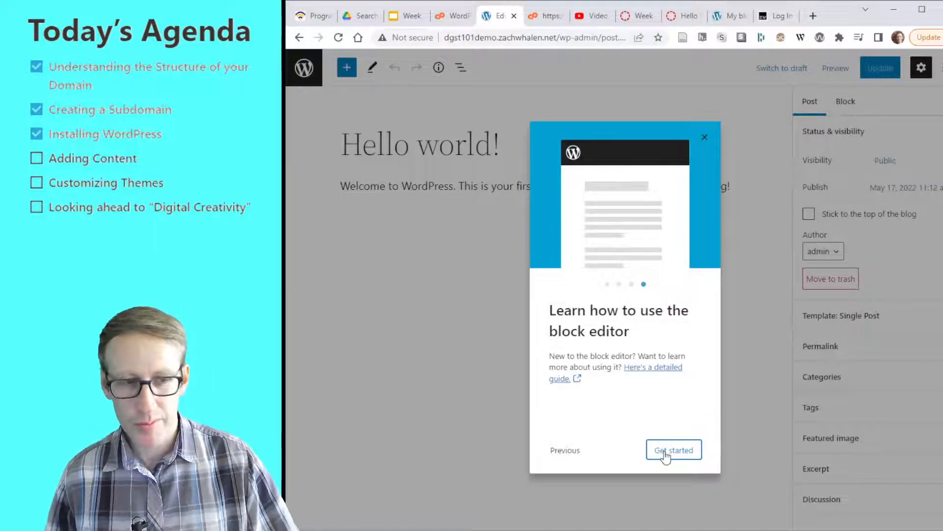
click(667, 452)
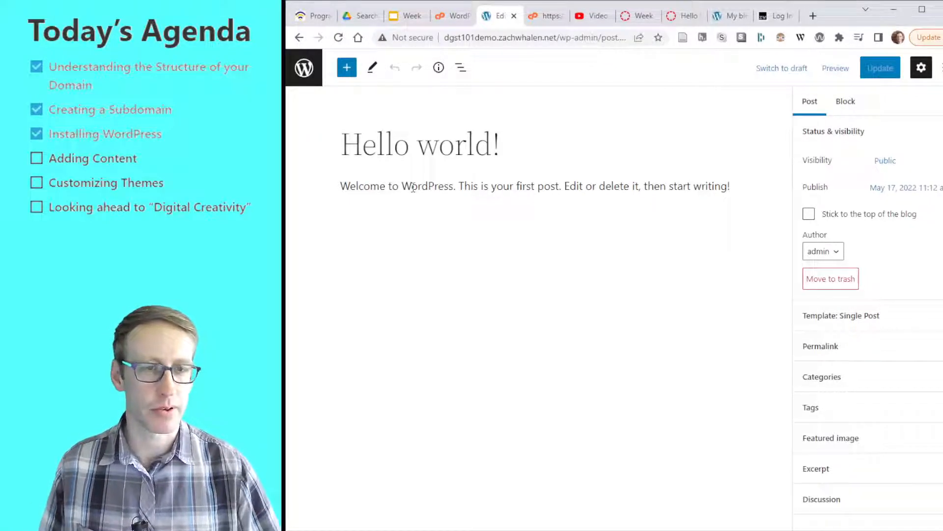
- Insert a Heading block below the welcome paragraph of the "Hello world!" post
click(376, 188)
click(379, 146)
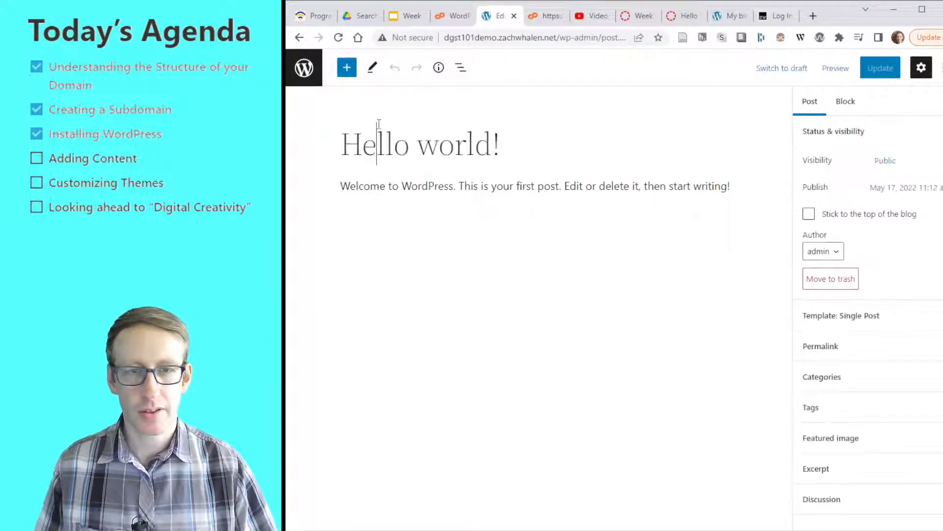
click(403, 189)
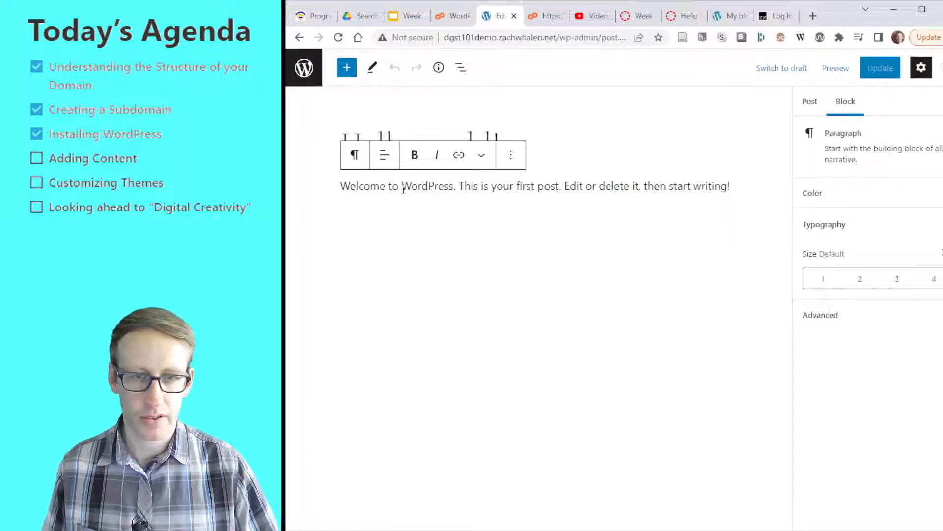
key(End)
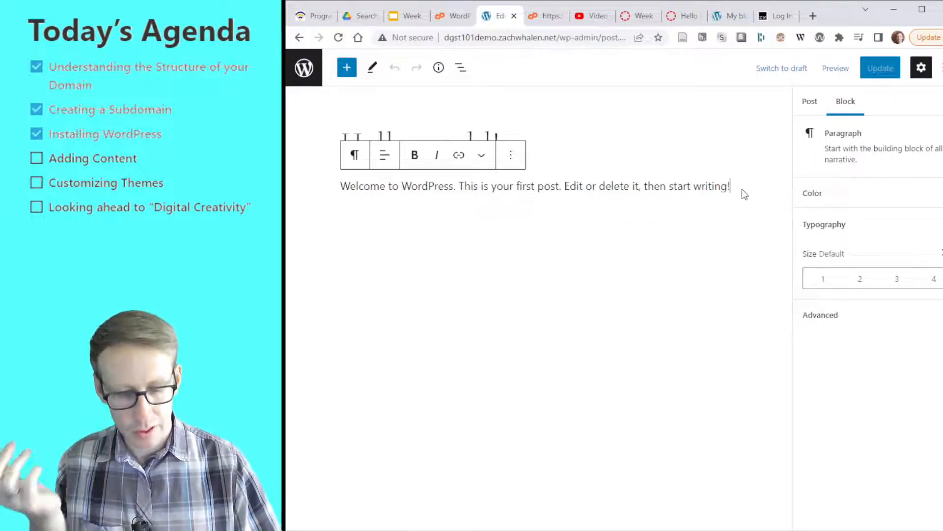
key(Return)
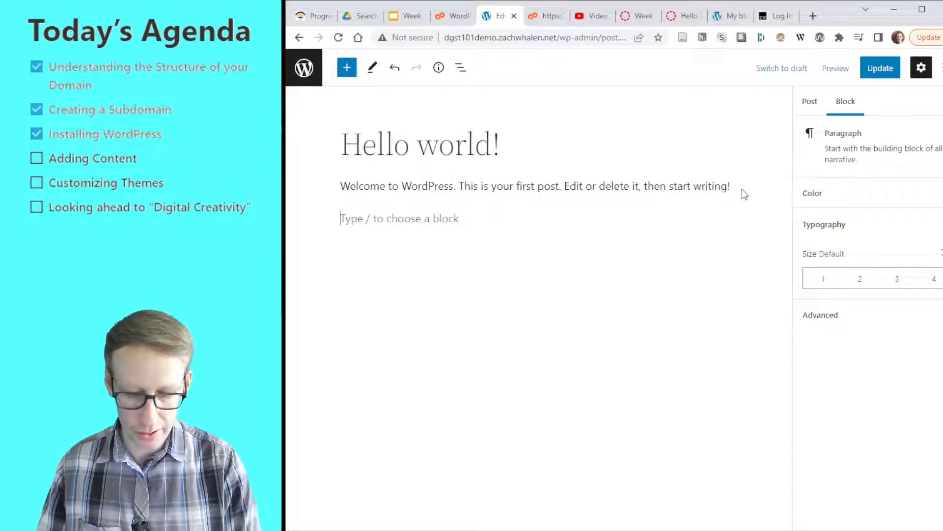
text(/)
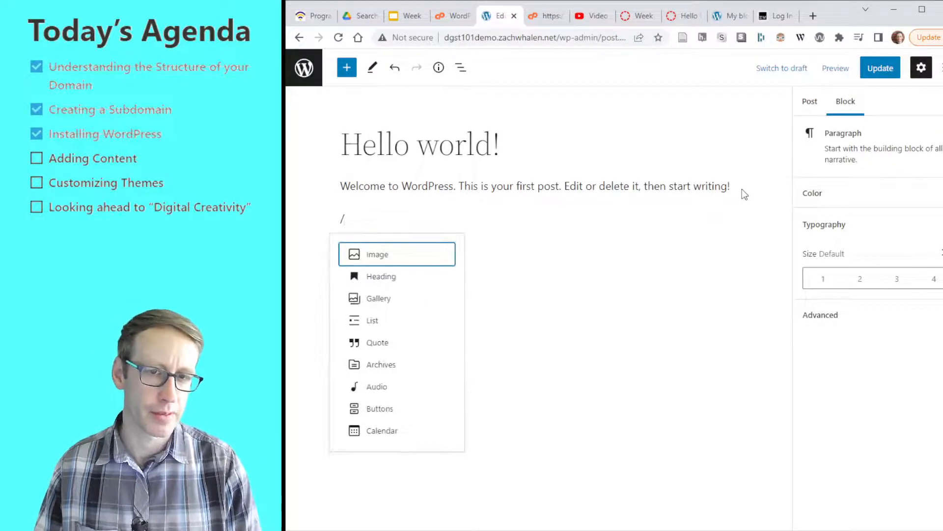
click(359, 278)
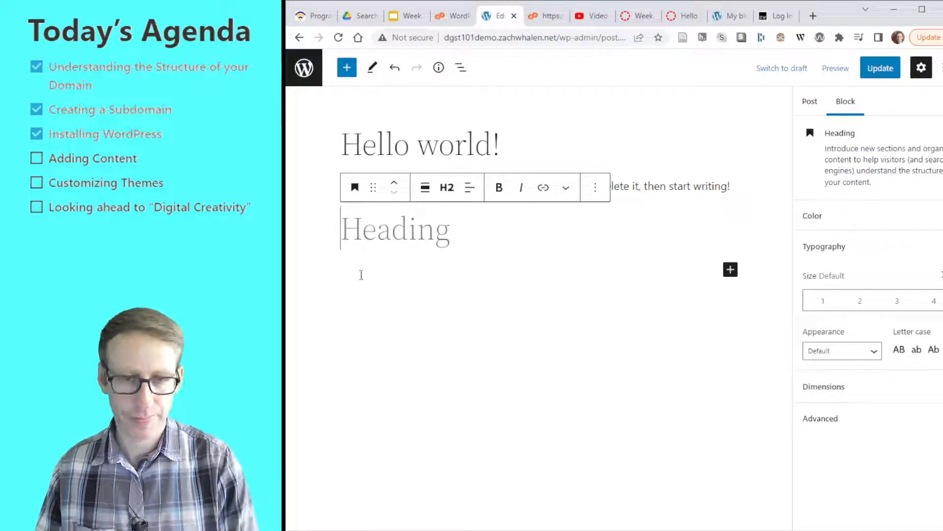
- Show the heading level choices H1 to H6 for the empty heading block, and remove the block
click(435, 153)
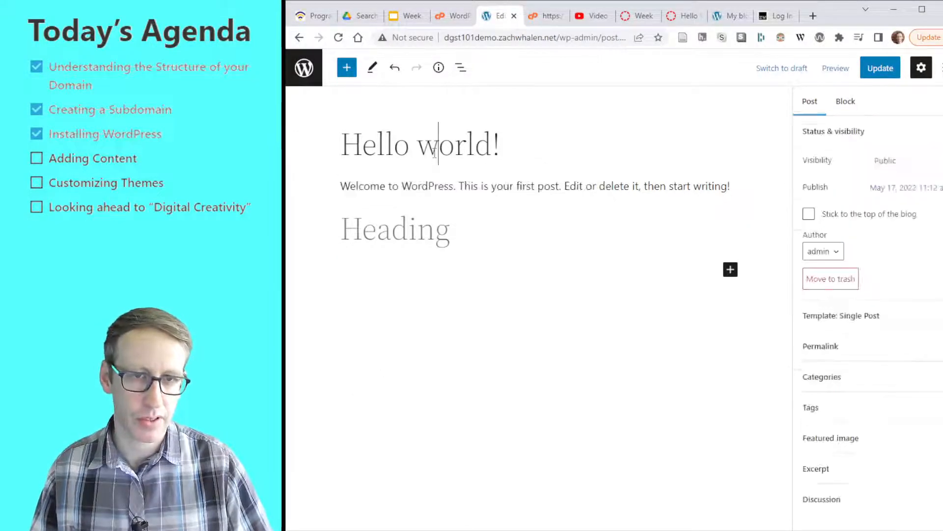
click(393, 242)
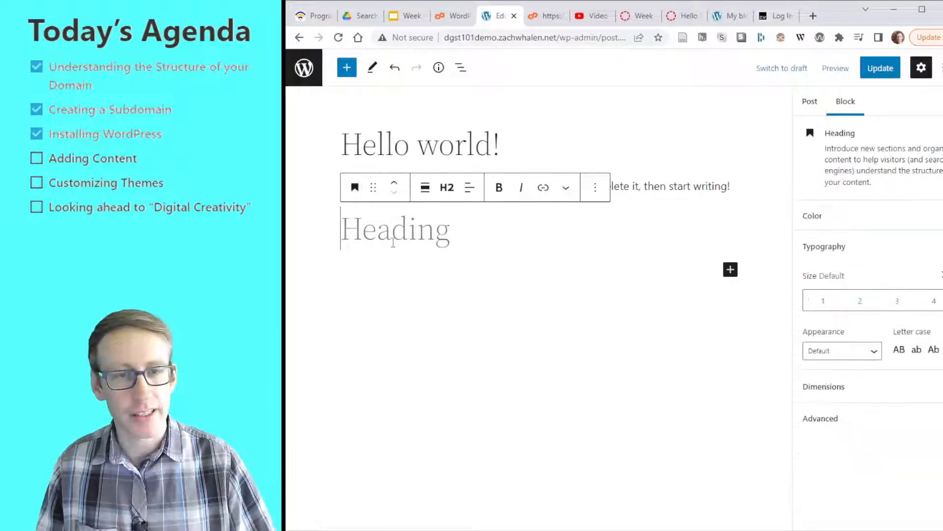
click(446, 190)
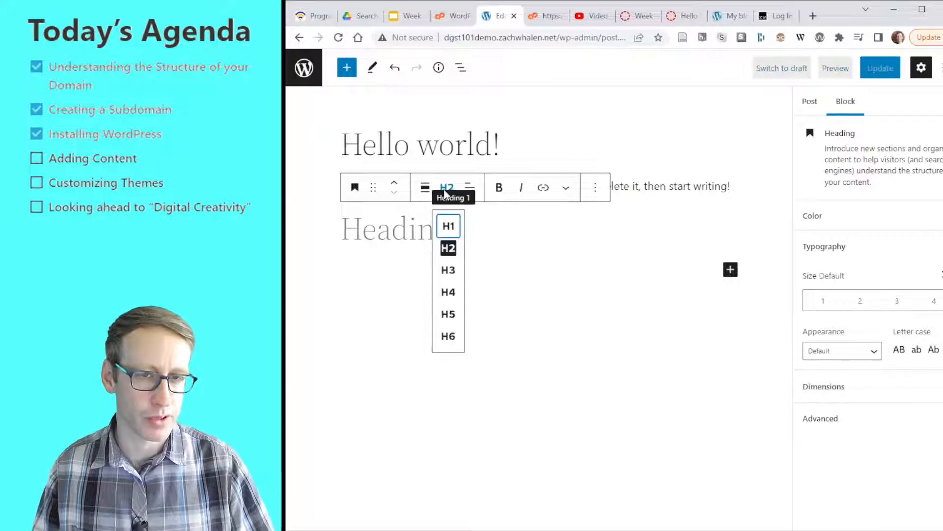
click(502, 226)
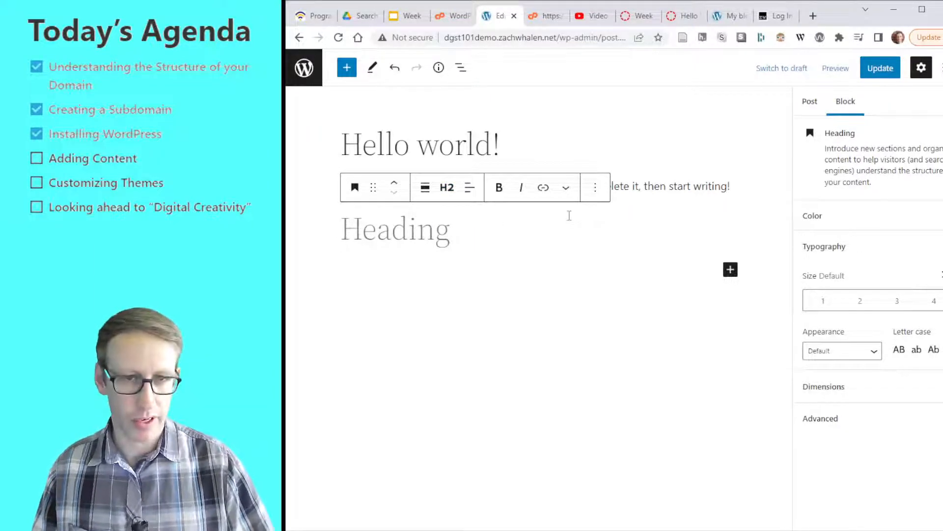
key(BackSpace)
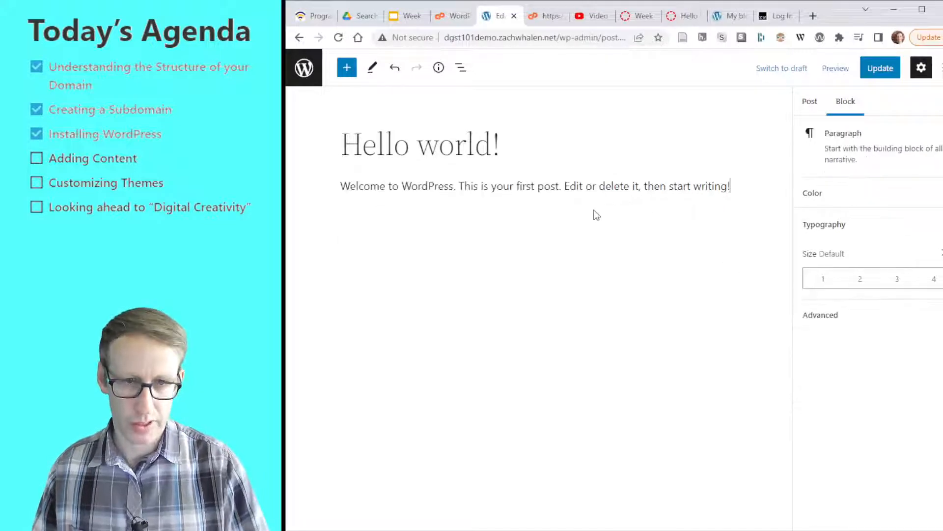
- Add a second paragraph below the welcome text reading "This is my next pararaph."
key(Return)
text(/)
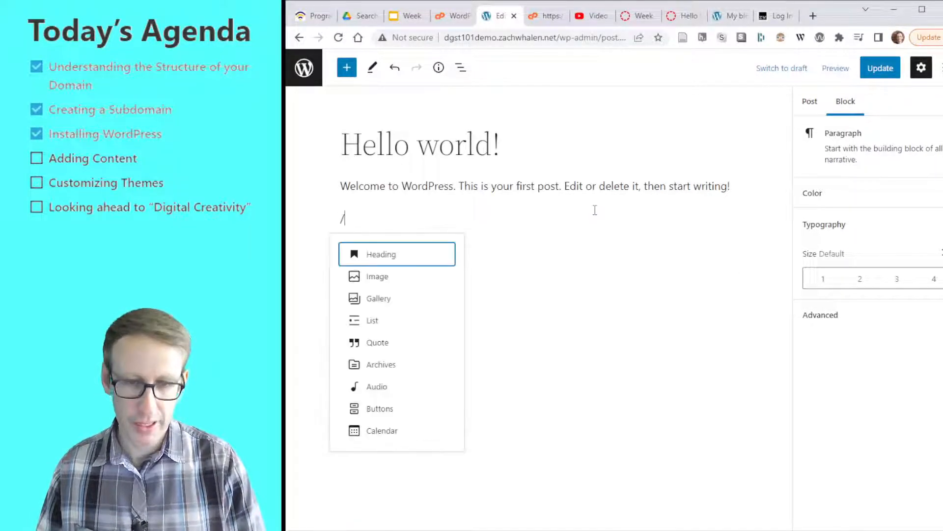
text(q)
key(BackSpace)
key(BackSpace)
text(This is )
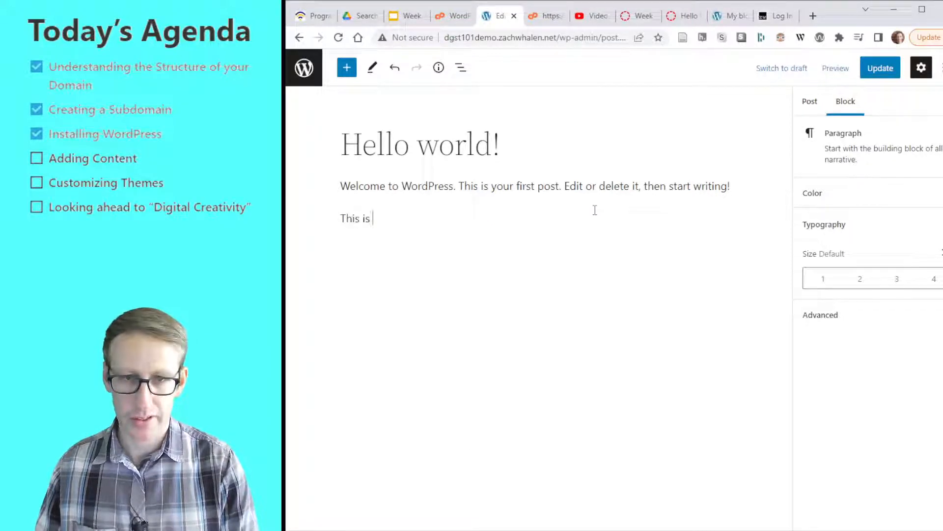
text(my next pararaph.)
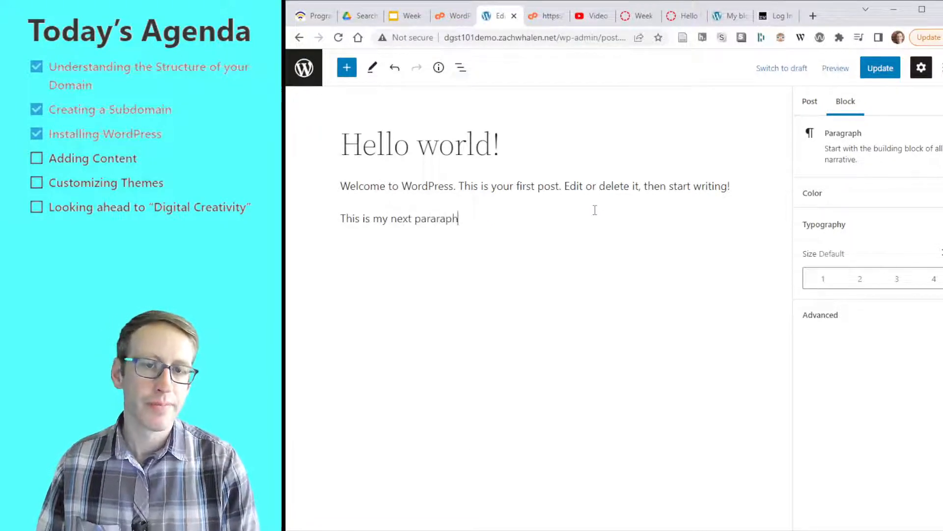
- Insert an Image block below the second paragraph and upload the nebula picture from the computer into it
key(Return)
text(/)
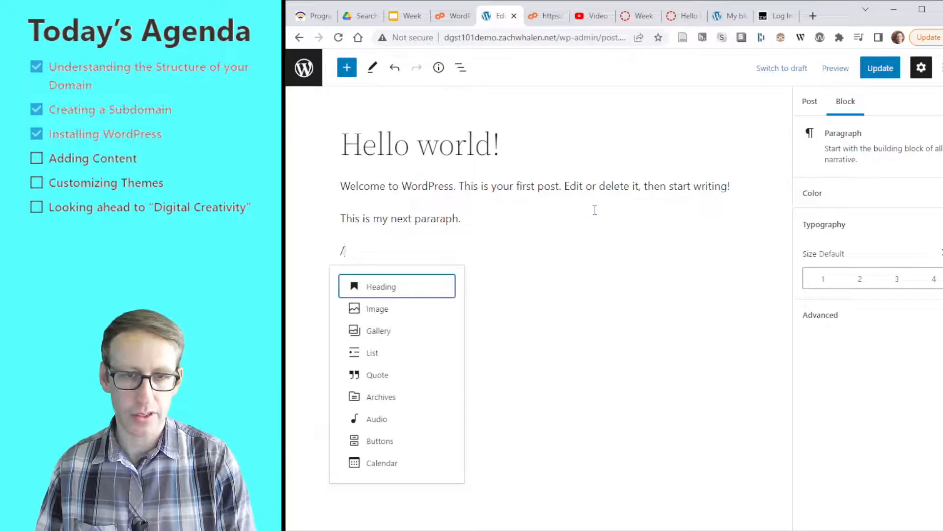
text(i)
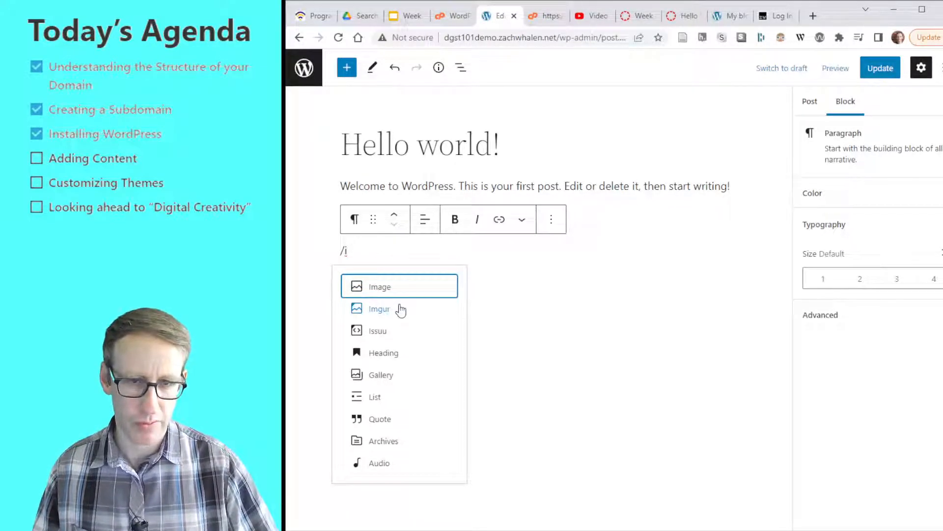
click(376, 290)
click(366, 326)
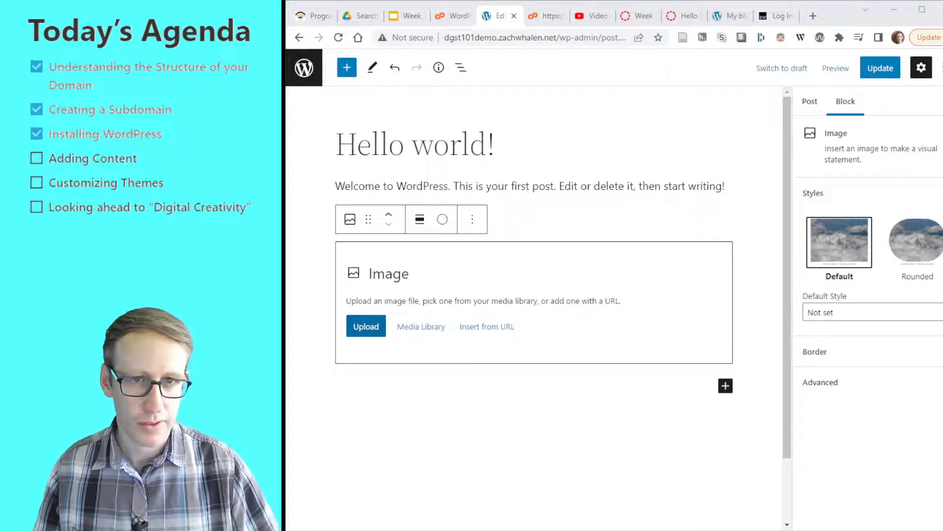
click(768, 317)
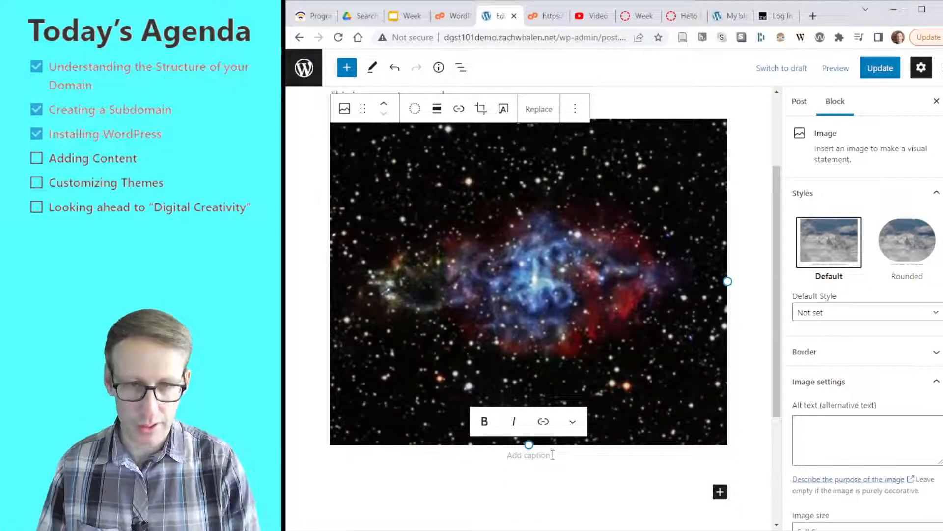
- Caption the nebula image "Picture of a nebula."
text(Aicture of a )
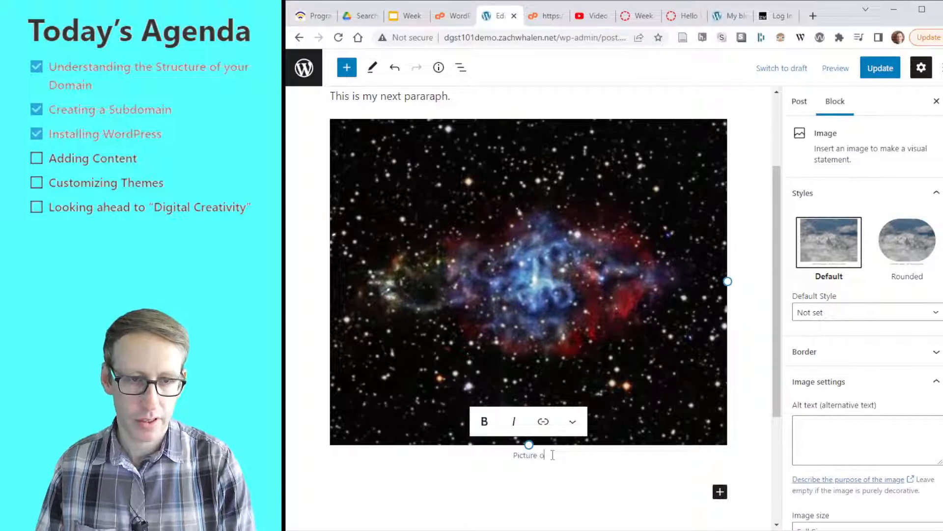
text(neb)
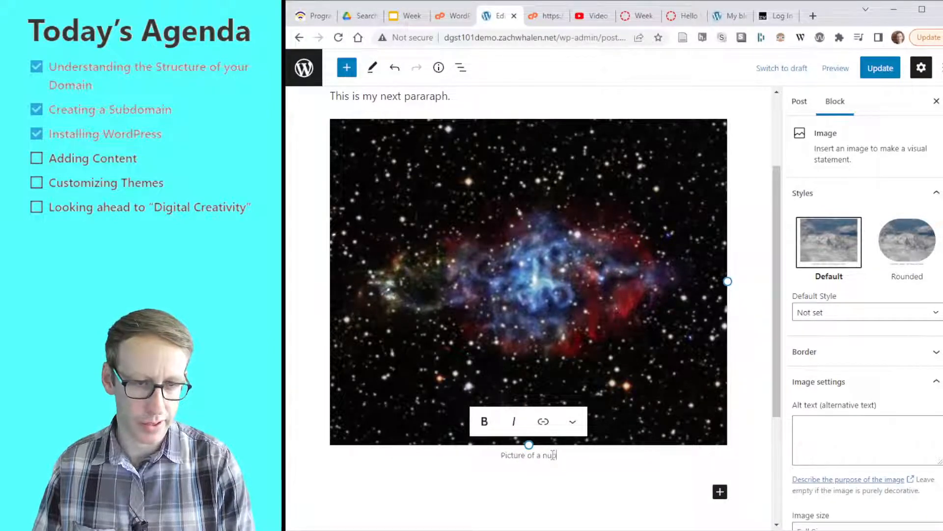
text(ula)
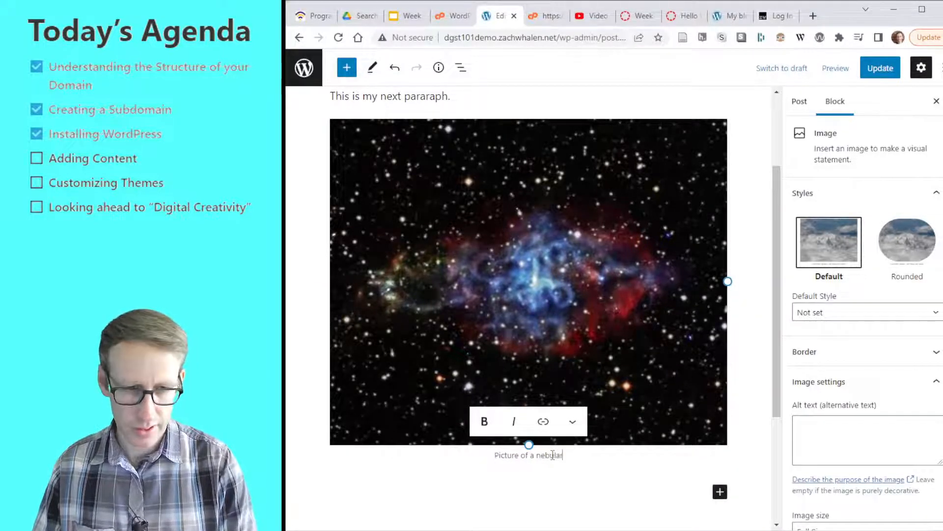
text(.)
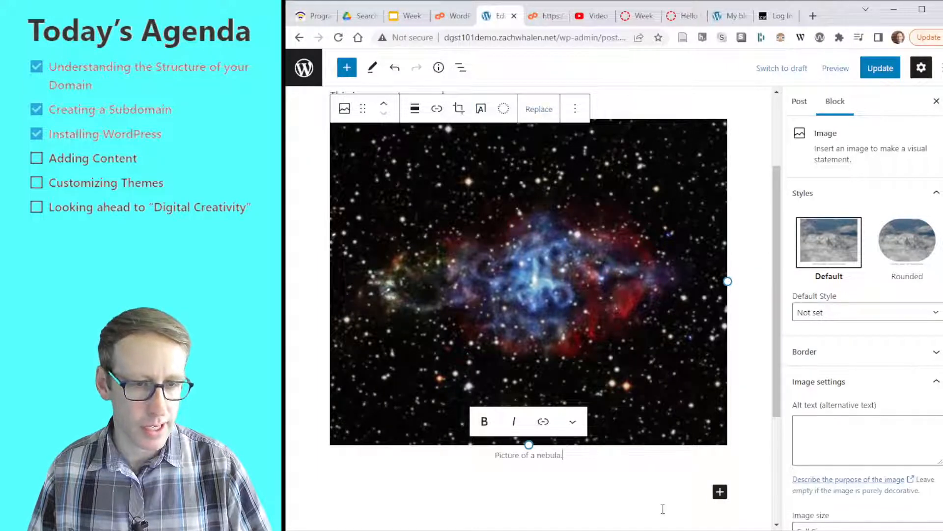
- Add an empty paragraph below the image and show the image block's additional options
click(530, 491)
click(568, 308)
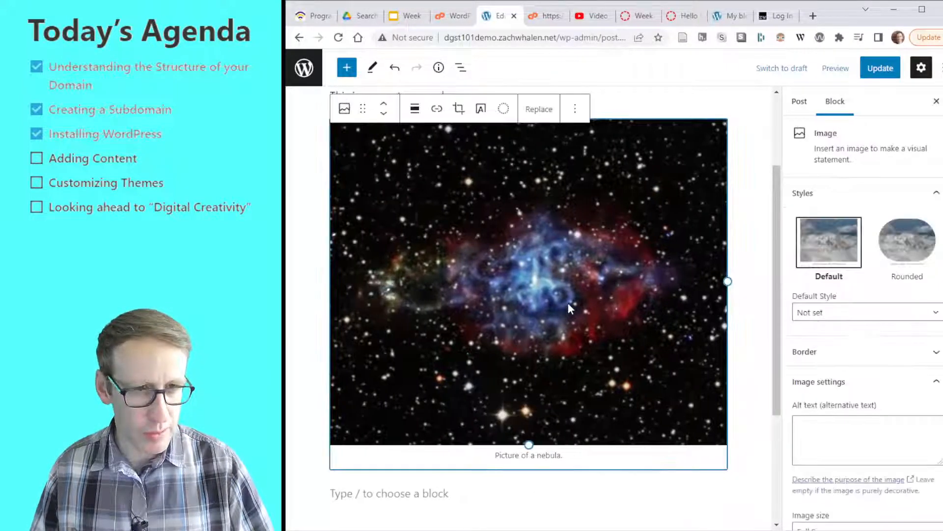
click(575, 109)
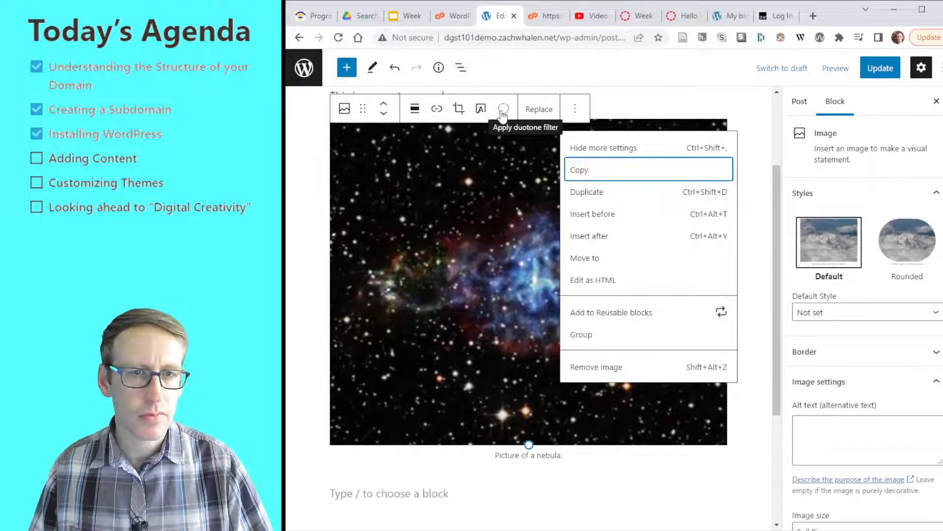
- Set the nebula image's alternative text to "This is a space photo of a nebula." and deselect the image
click(854, 439)
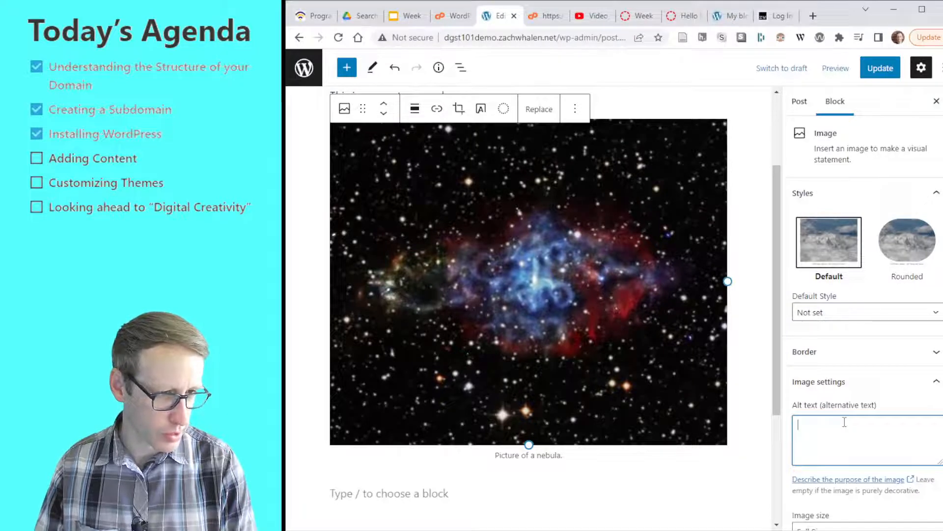
text(This is a )
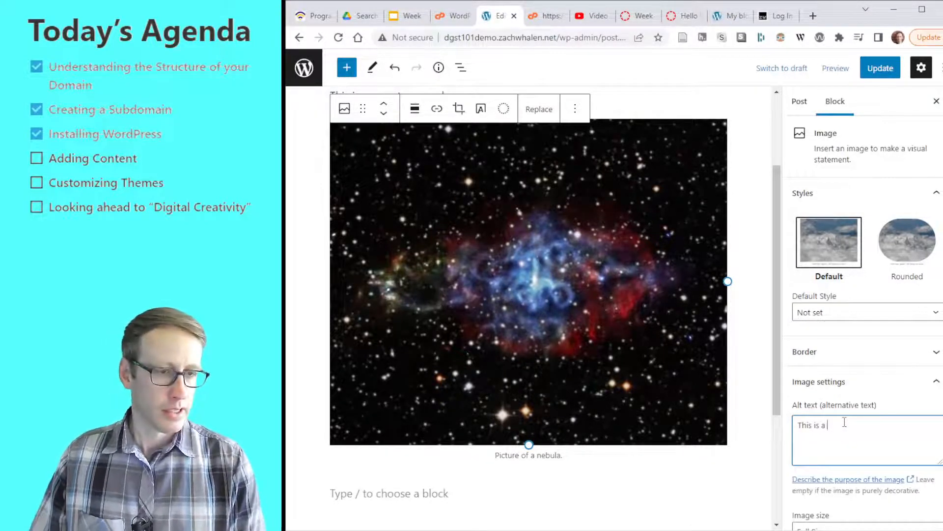
text(space )
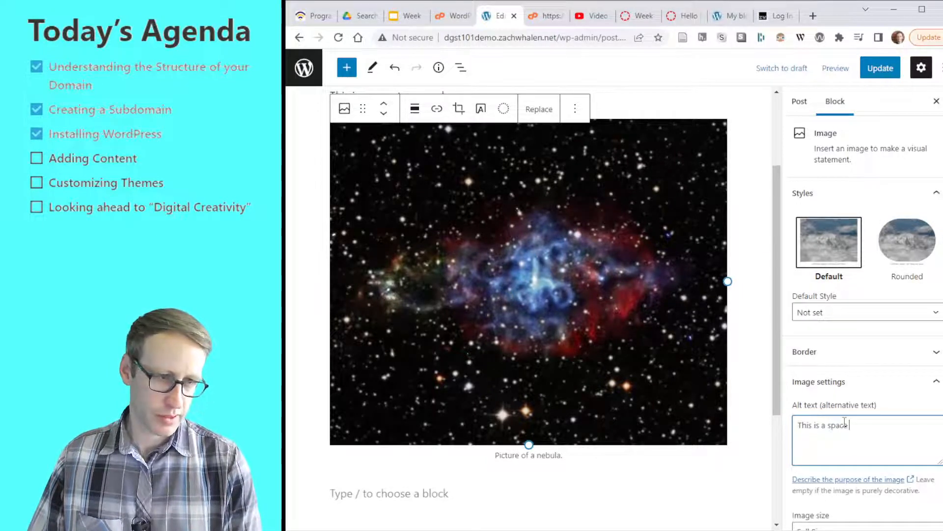
text(photo of a n)
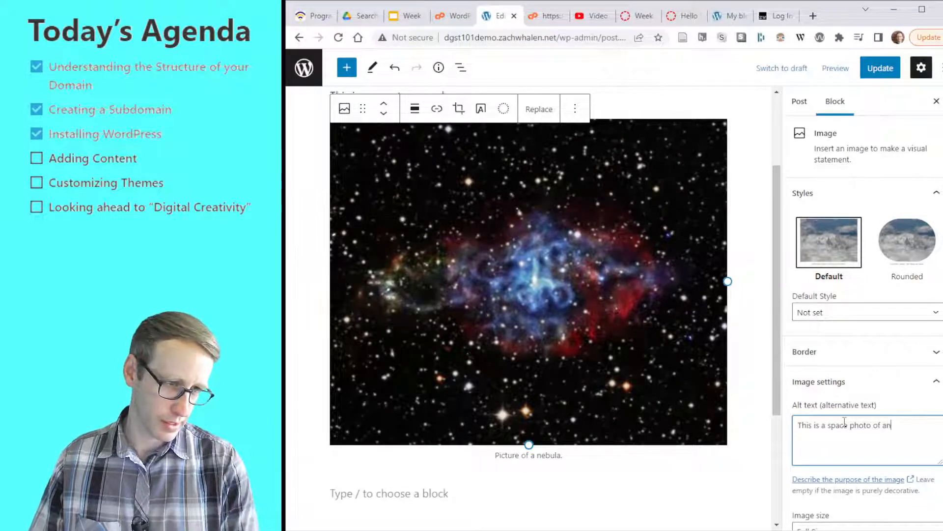
text(ebular)
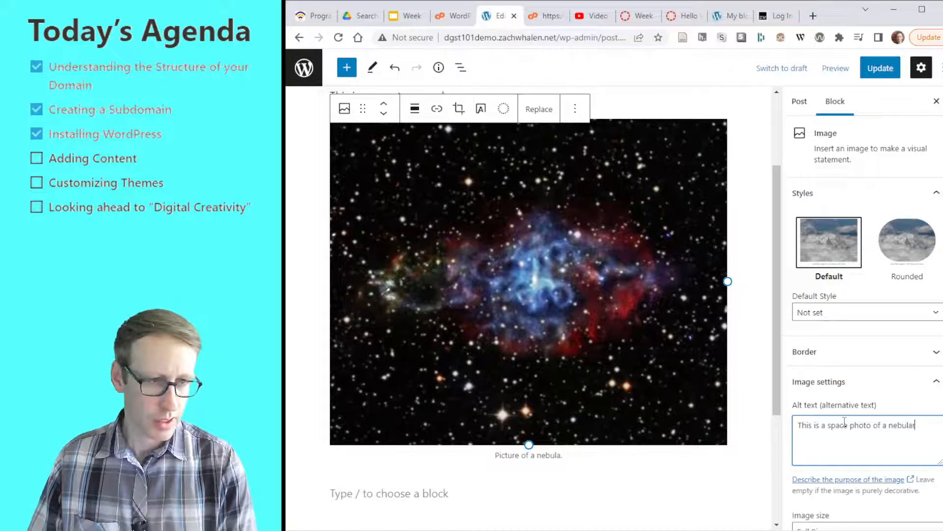
key(BackSpace)
key(BackSpace)
text(.)
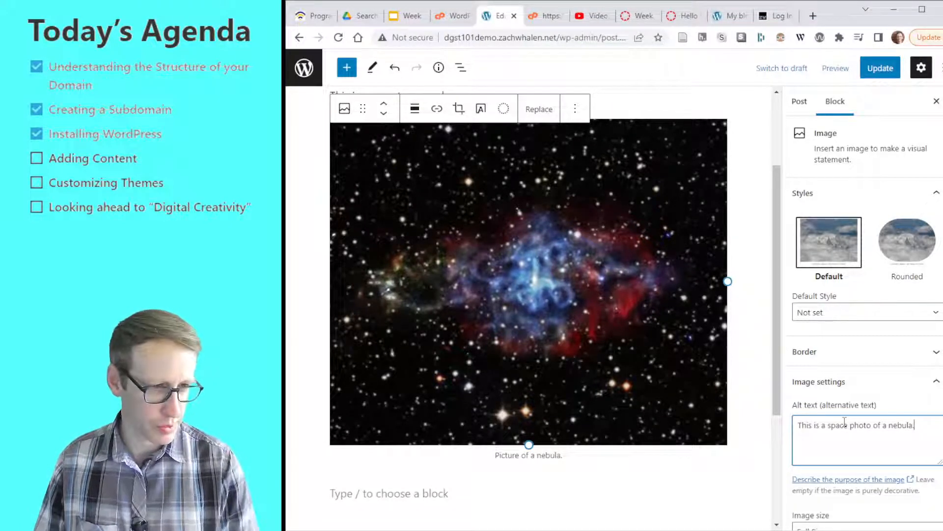
click(757, 437)
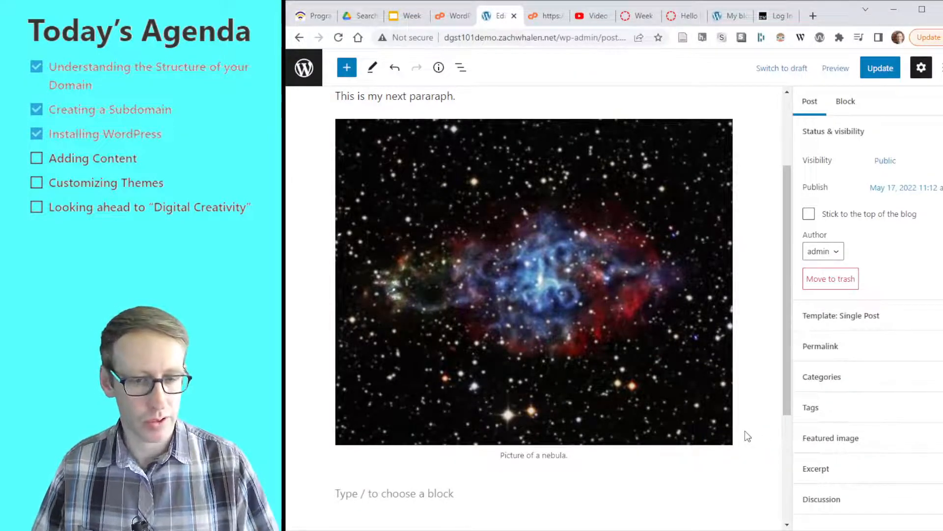
- Try the slash block picker in the empty paragraph below the nebula image and clear the paragraph again
scroll(457, 492, down, 3)
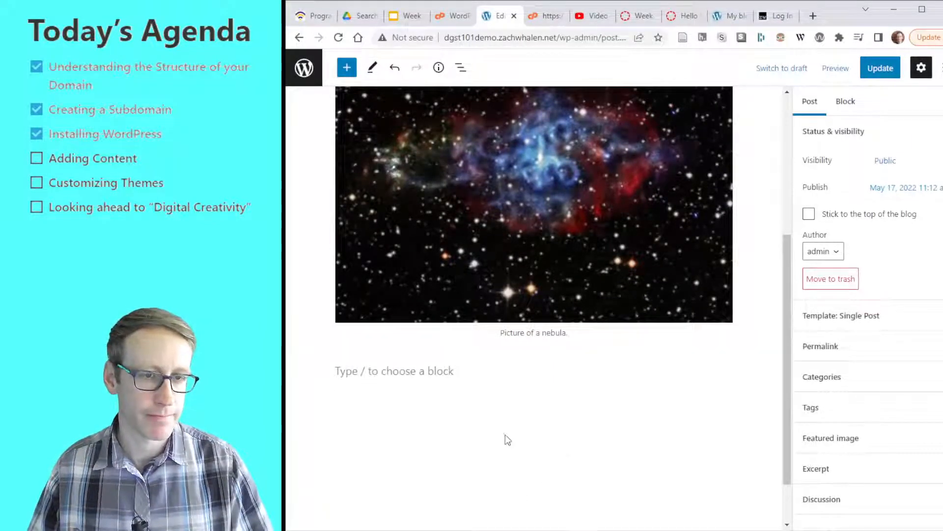
scroll(526, 442, up, 3)
scroll(562, 446, down, 2)
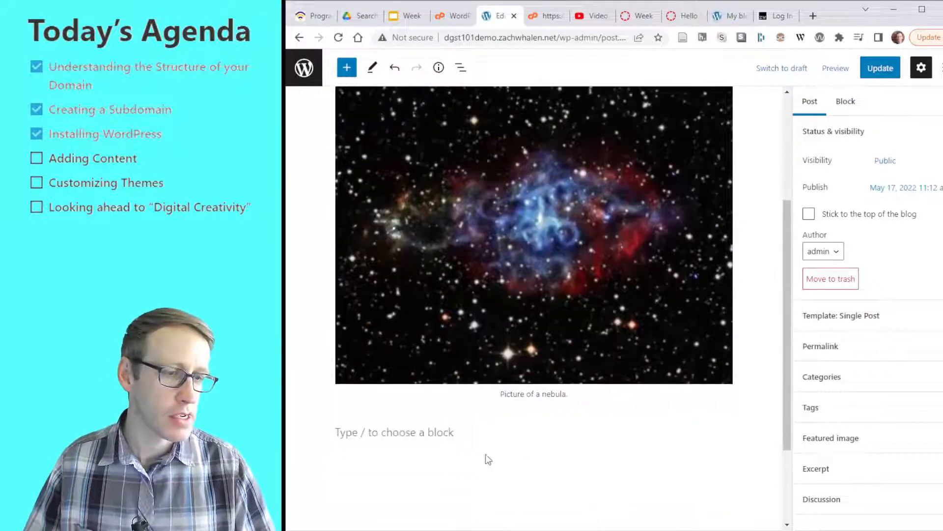
click(395, 431)
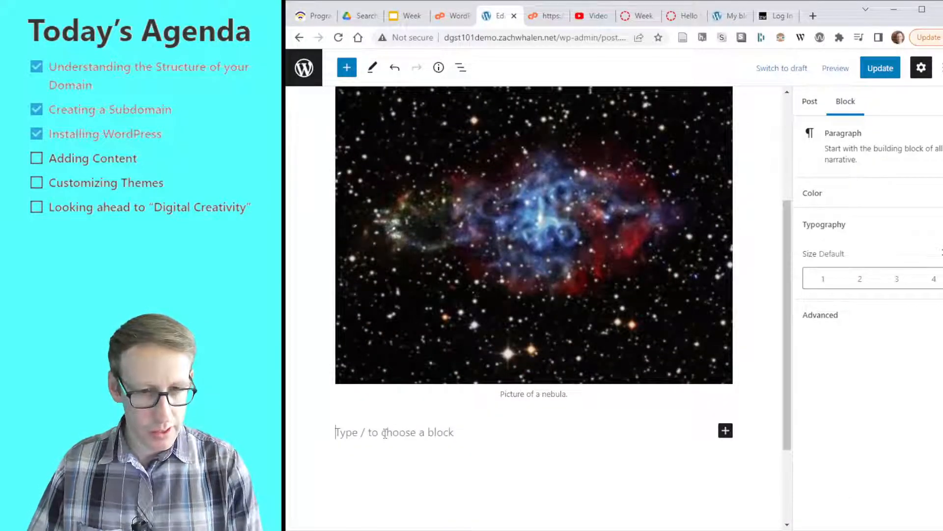
text(sdfa)
key(BackSpace)
key(BackSpace)
key(BackSpace)
key(BackSpace)
text(/)
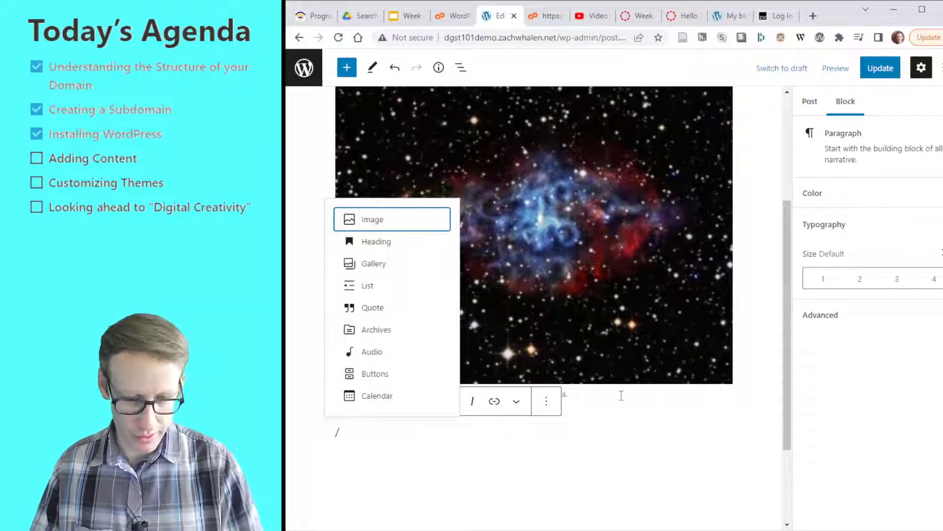
key(BackSpace)
scroll(804, 295, up, 3)
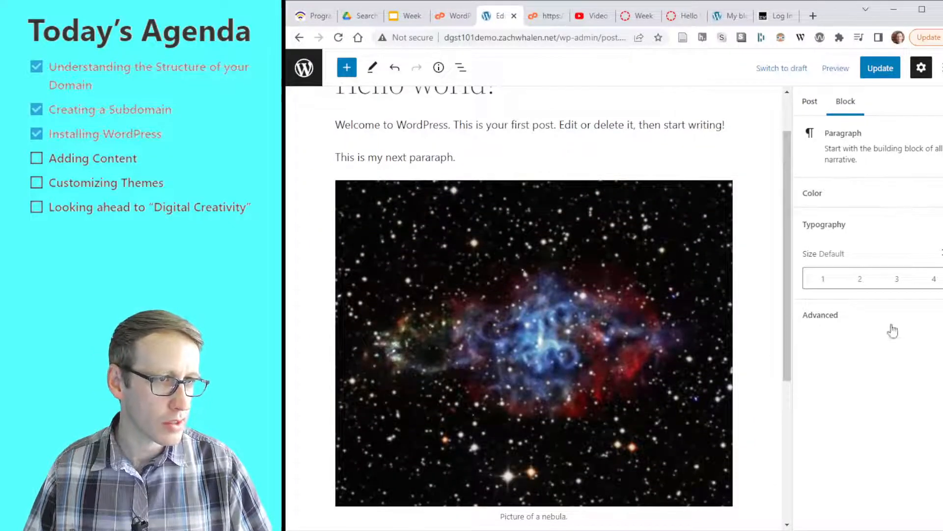
- Display the post-level settings and look at the optional Excerpt section, collapsing it again
click(811, 103)
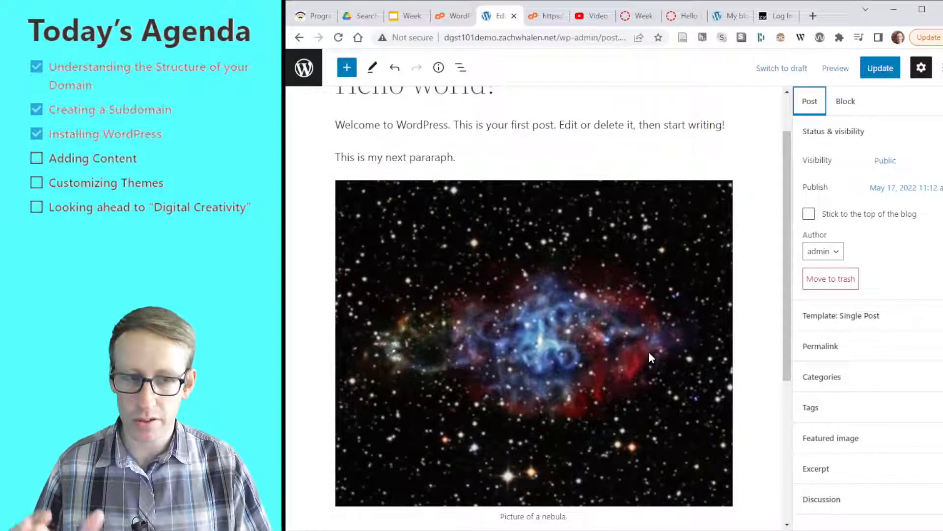
key(ctrl+s)
scroll(648, 352, down, 4)
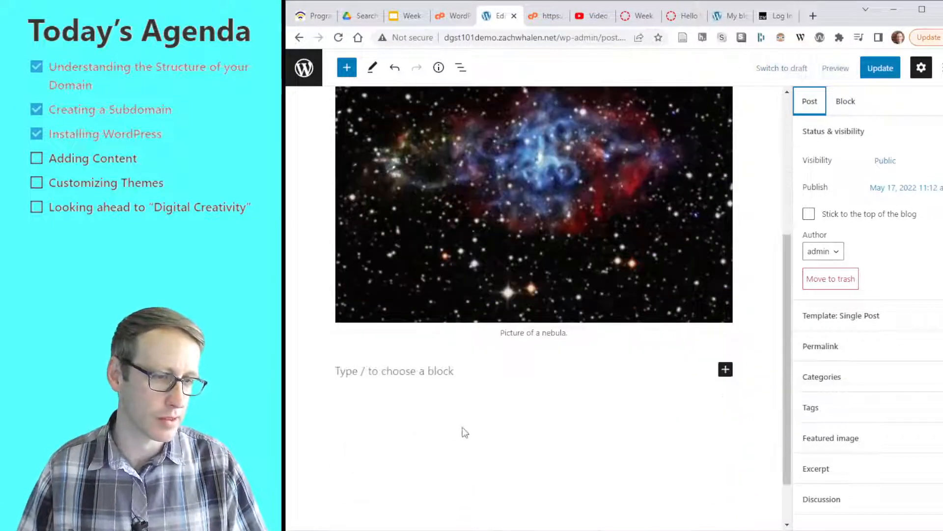
click(839, 475)
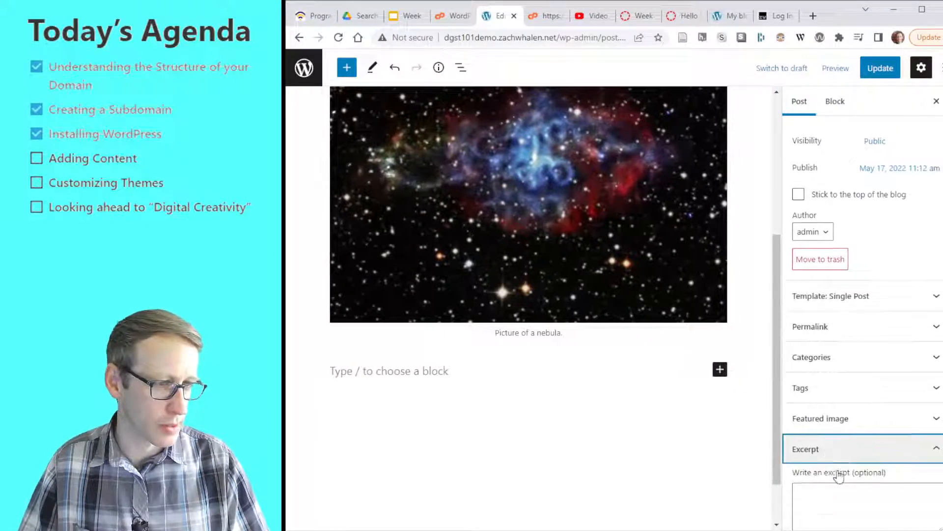
click(835, 419)
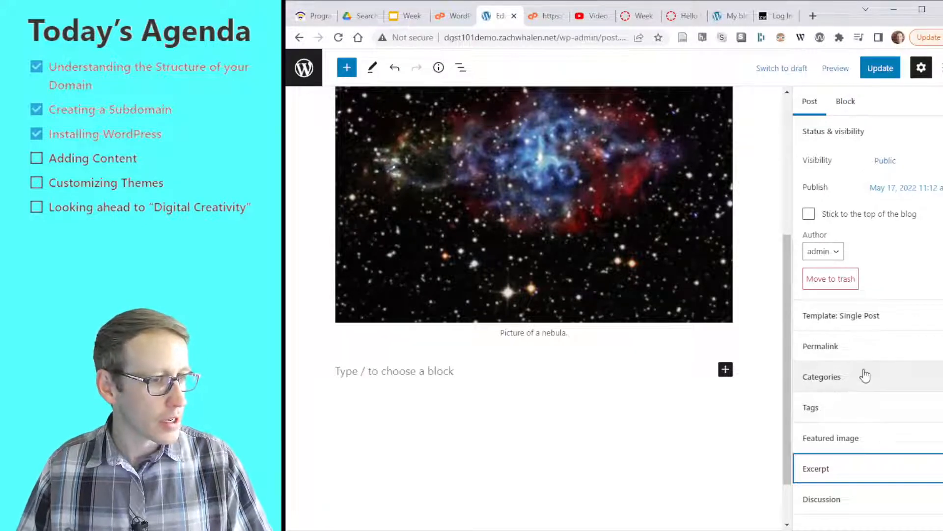
- Expand the post's Categories and switch the Uncategorized category off and back on
click(854, 384)
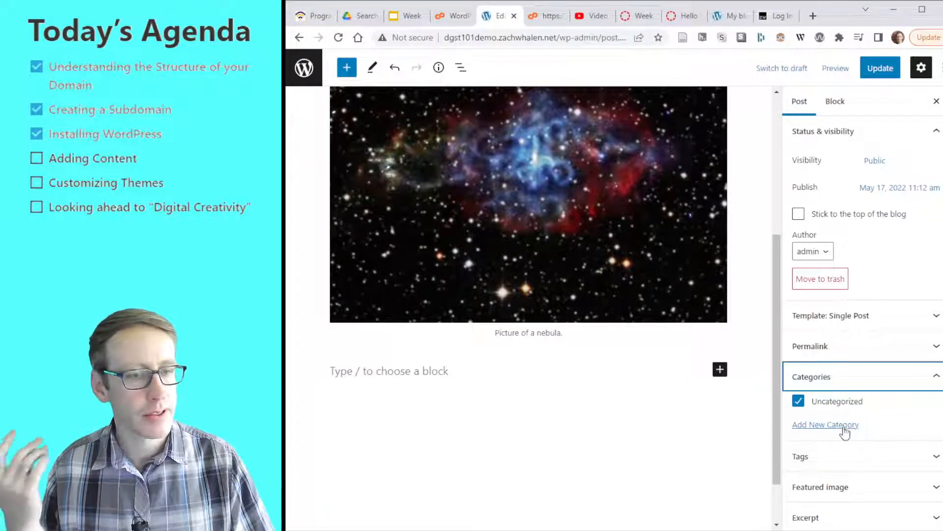
click(827, 404)
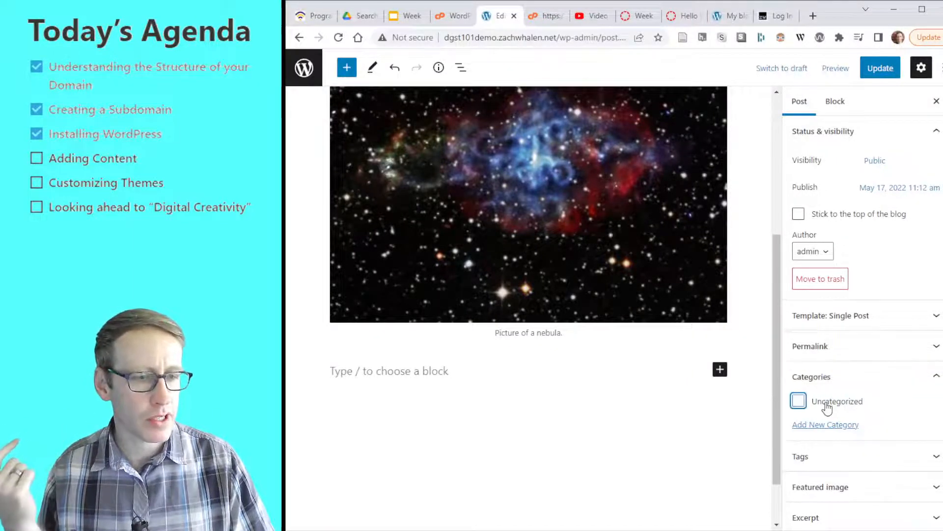
click(828, 403)
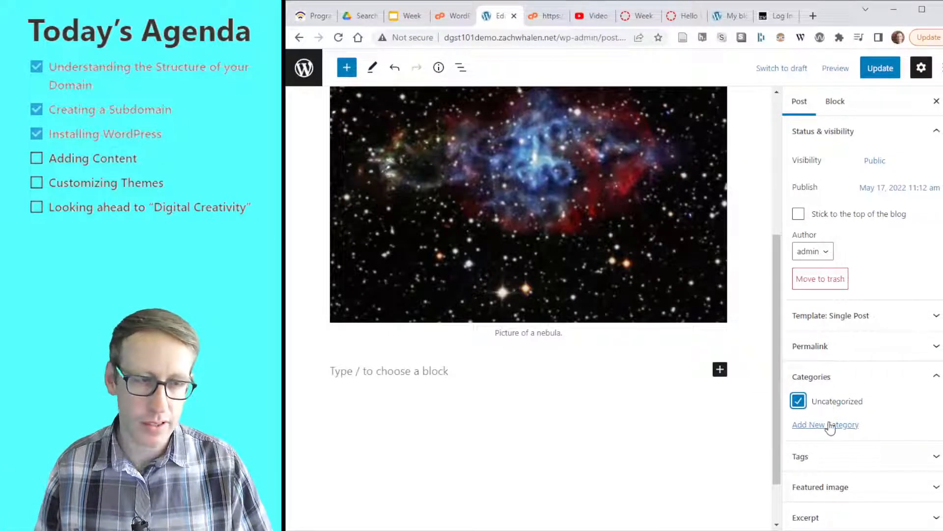
- Create a new category named "DGST 101" without a parent and assign it to the post
click(837, 426)
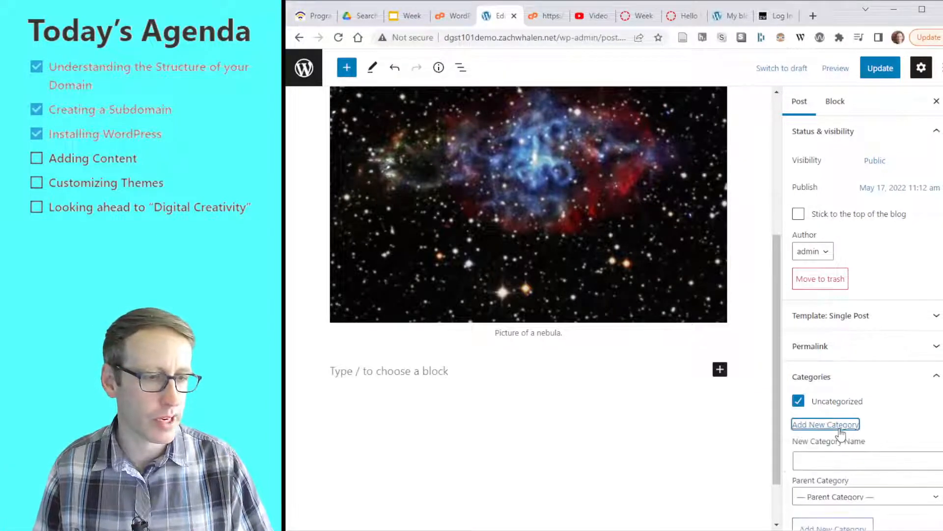
click(842, 456)
text(DG)
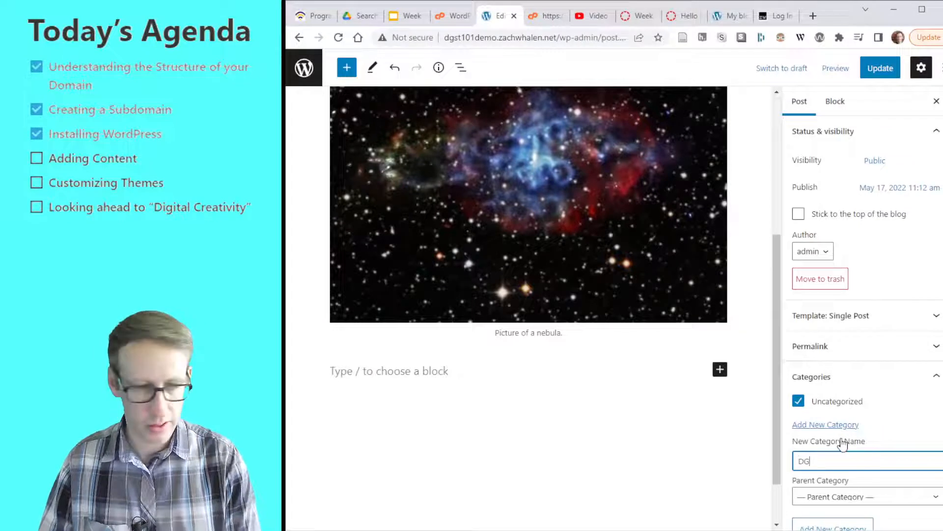
text(ST 101 Posts)
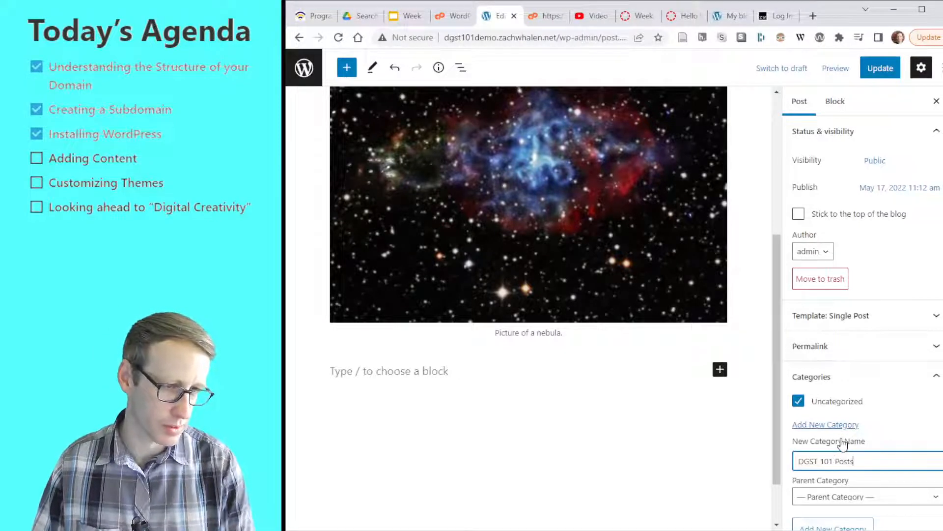
key(BackSpace)
key(BackSpace)
key(BackSpace)
key(BackSpace)
key(BackSpace)
key(BackSpace)
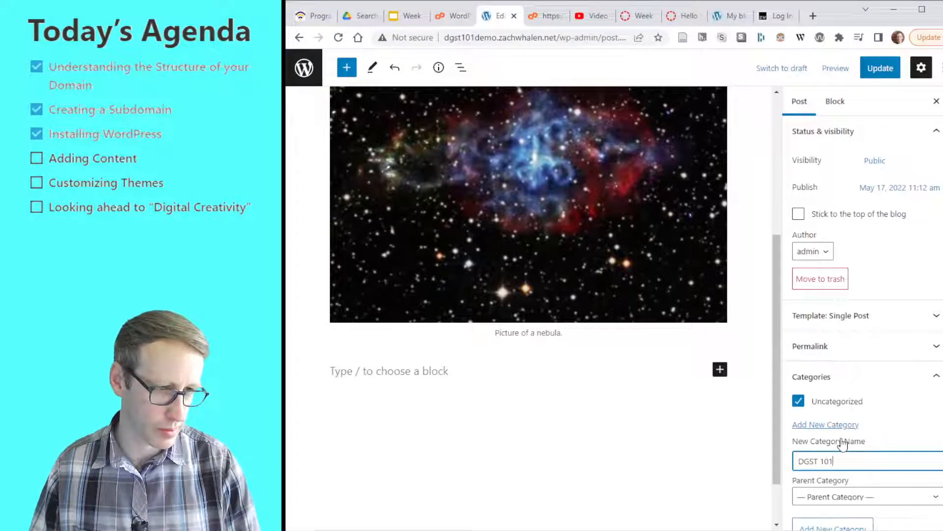
scroll(837, 422, down, 1)
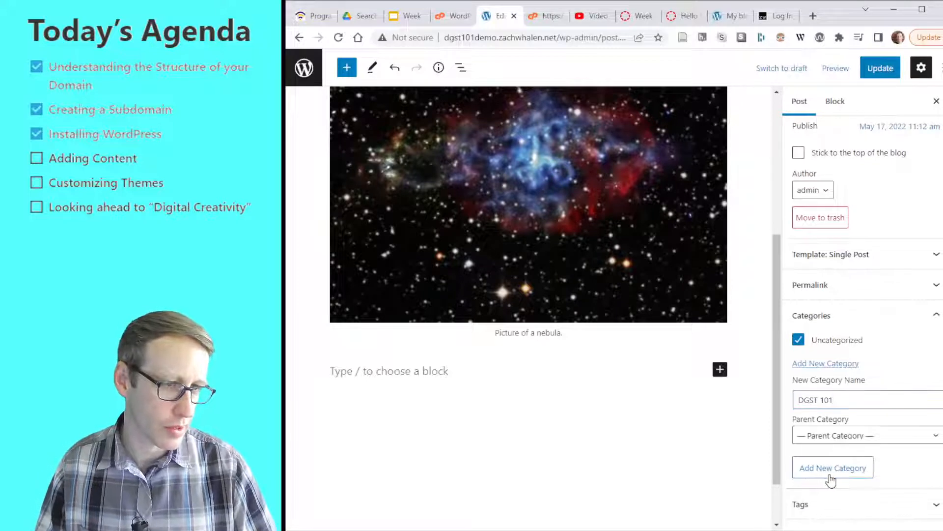
click(837, 472)
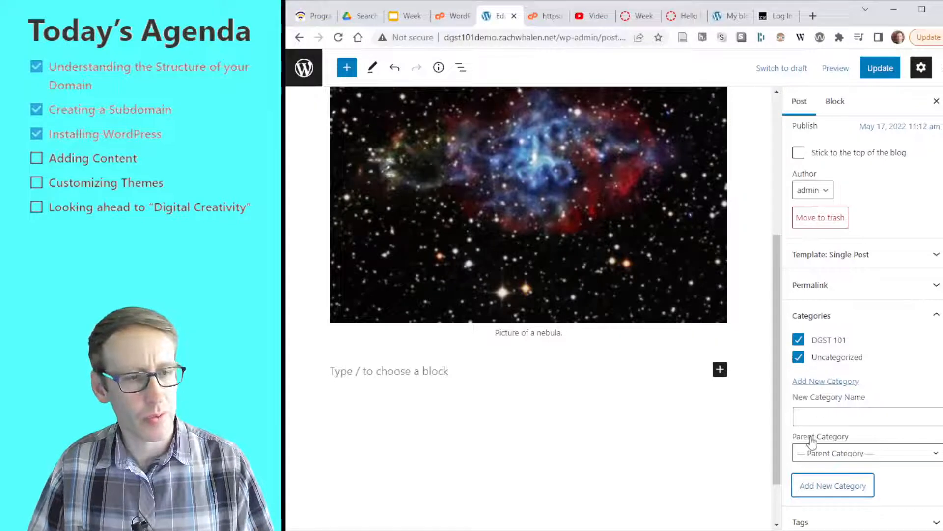
click(836, 426)
text(de)
key(BackSpace)
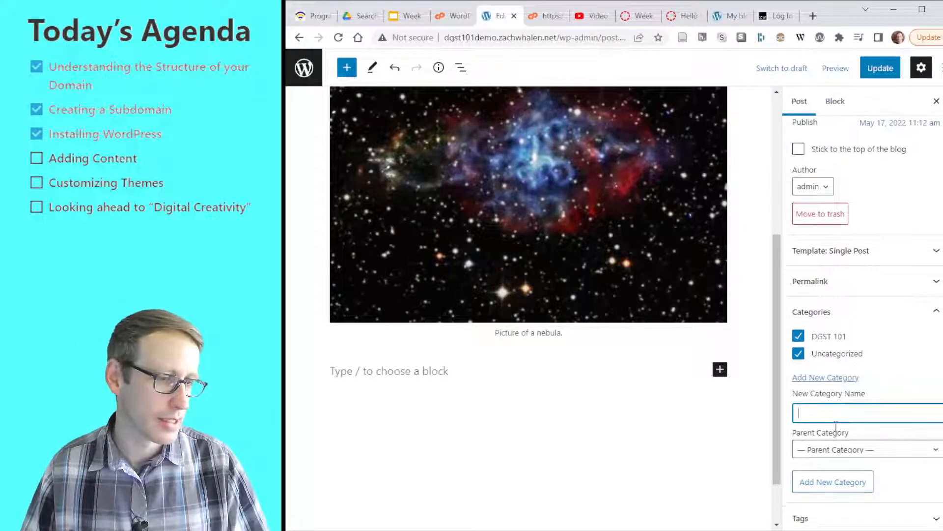
- Expand the post's Tags and Permalink settings
scroll(835, 427, down, 2)
click(843, 423)
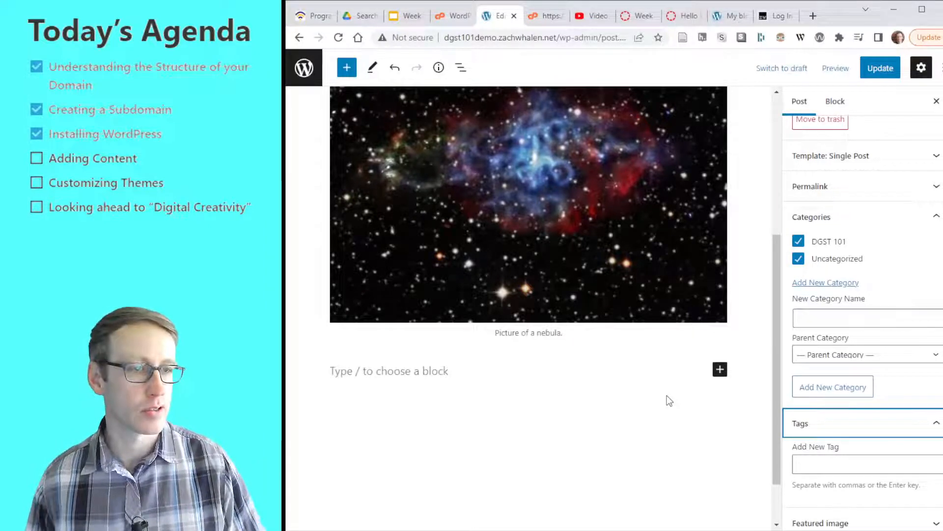
click(918, 186)
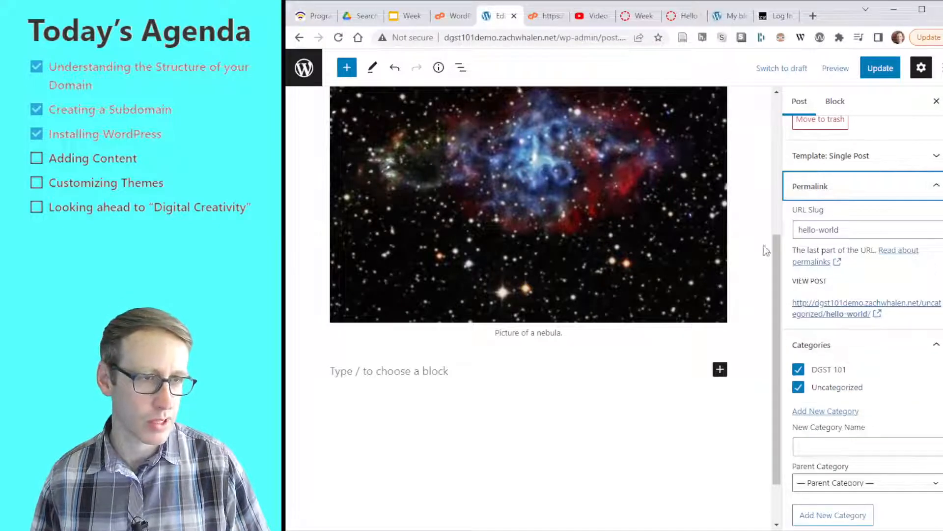
- Update the Hello world! post and open its published page from the permalink
scroll(782, 195, up, 3)
click(884, 67)
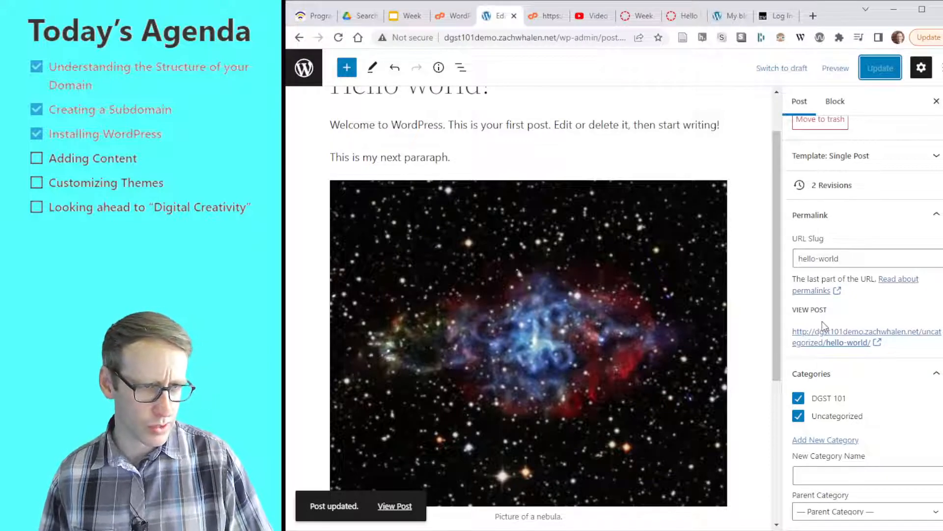
click(824, 340)
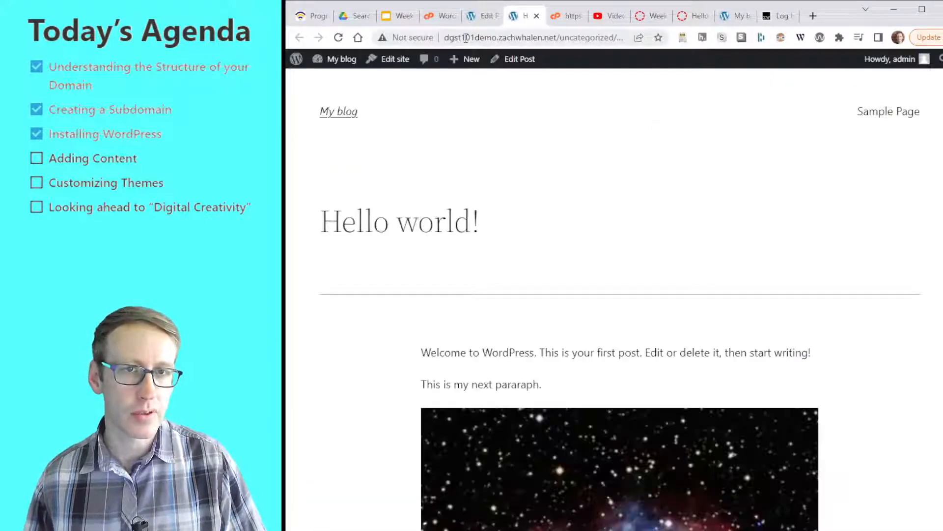
- Compare the published post's public web address with the wp-admin address of the editor, noting the dgst101demo subdomain and the permalink
drag(446, 37, 678, 24)
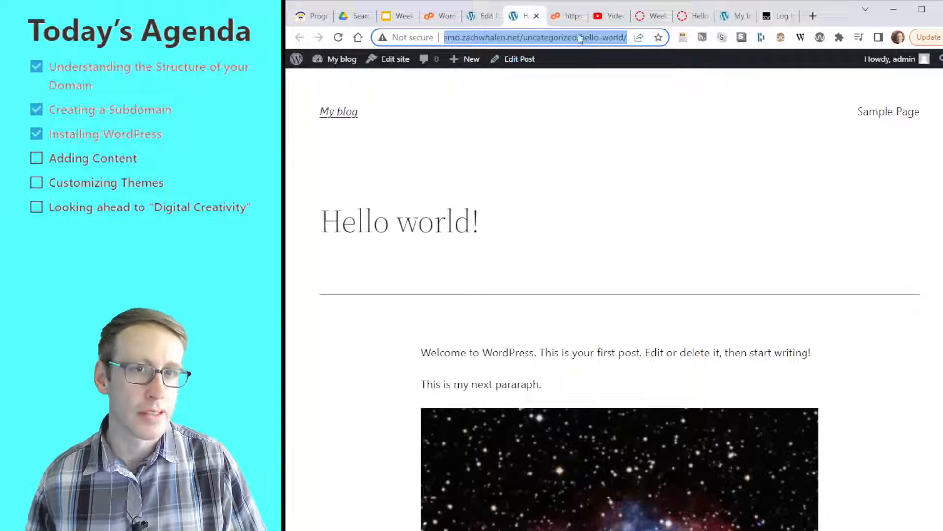
triple_click(530, 39)
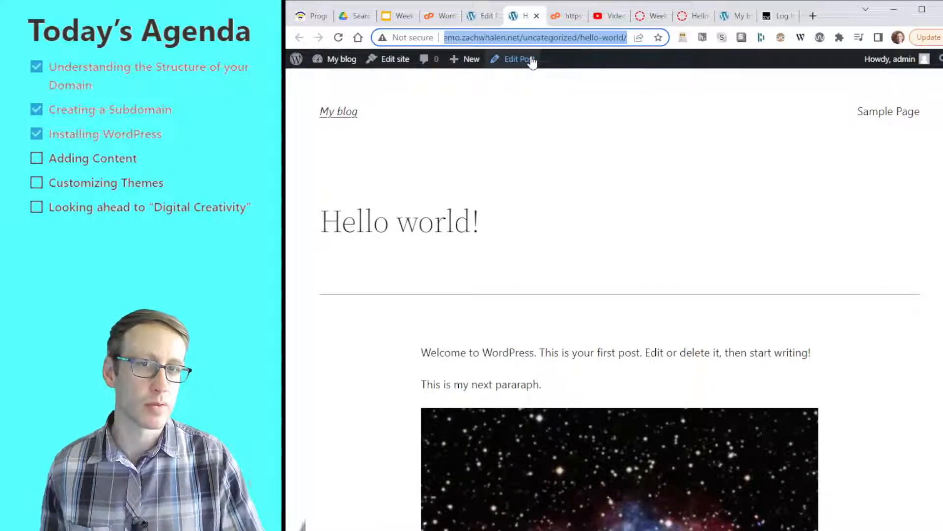
click(482, 15)
click(488, 40)
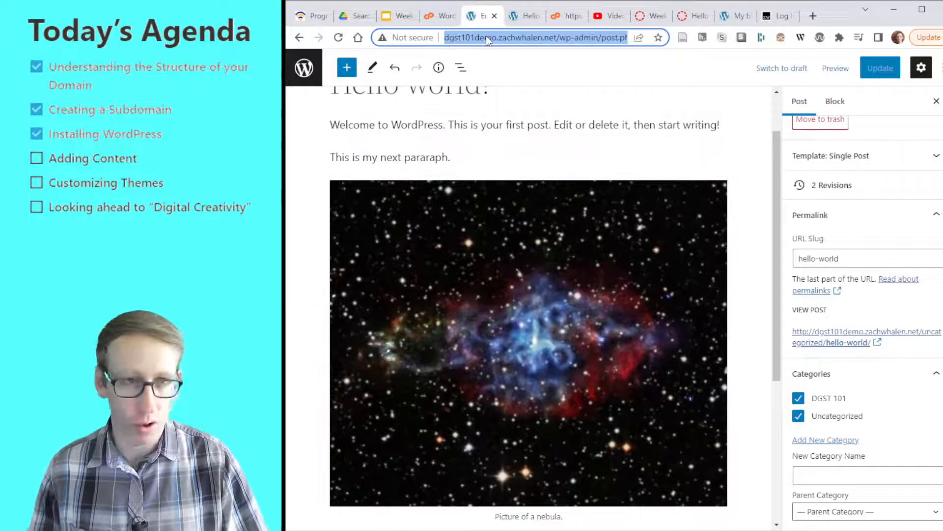
click(482, 37)
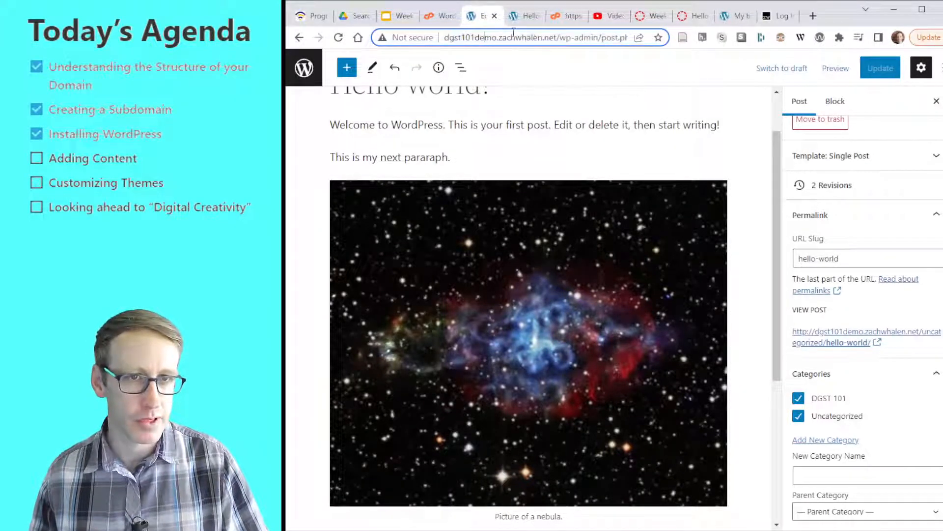
drag(544, 38, 693, 65)
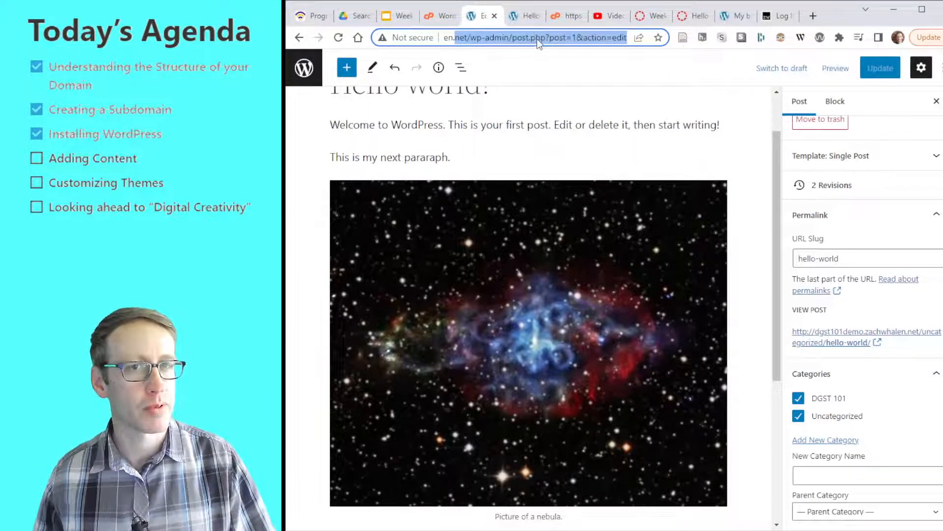
click(569, 43)
key(ctrl+a)
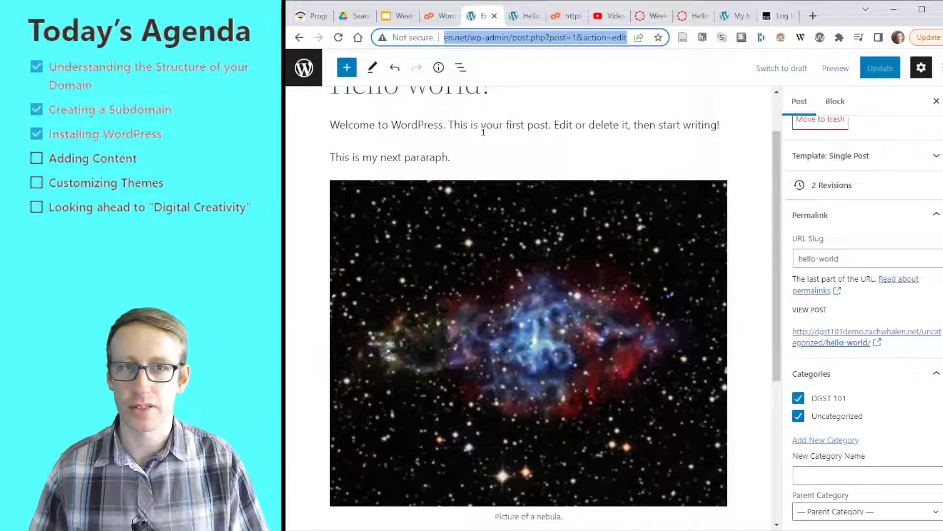
double_click(480, 37)
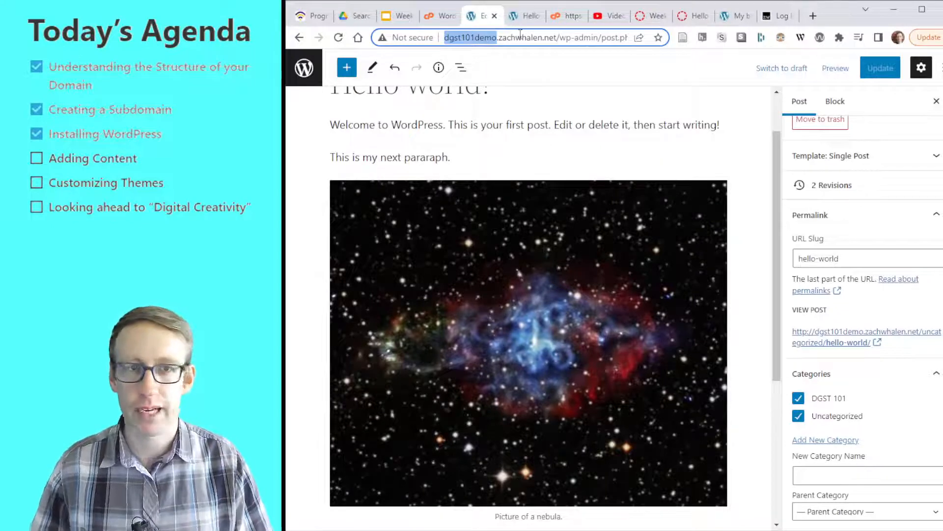
click(518, 16)
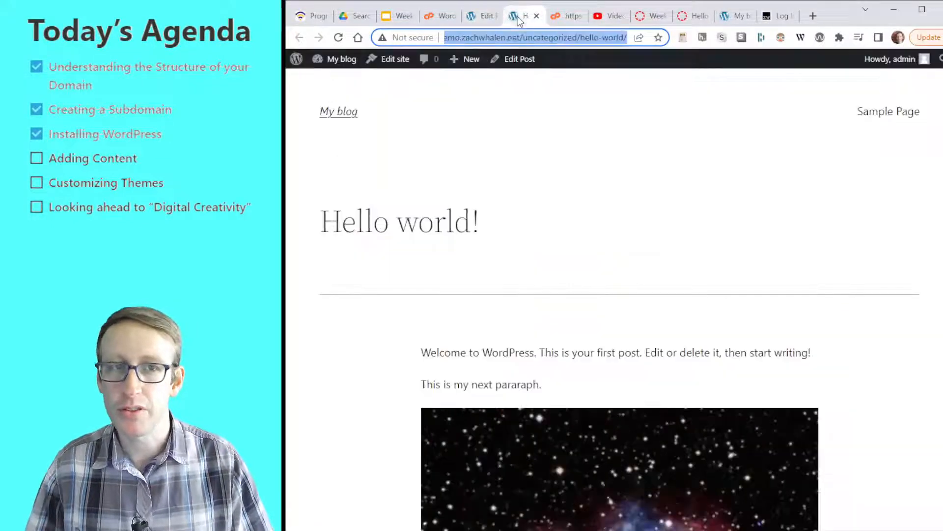
click(492, 16)
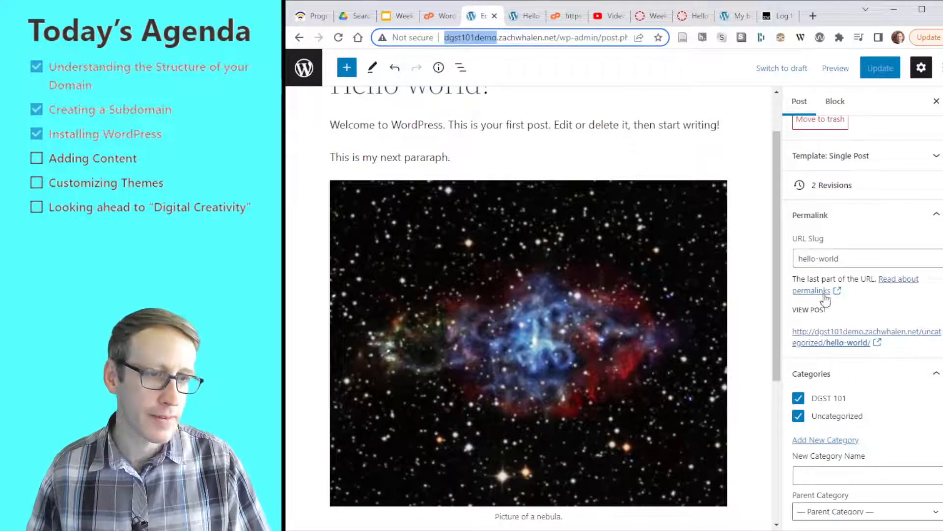
mouse_move(860, 332)
mouse_down()
mouse_move(832, 331)
mouse_move(847, 333)
mouse_up()
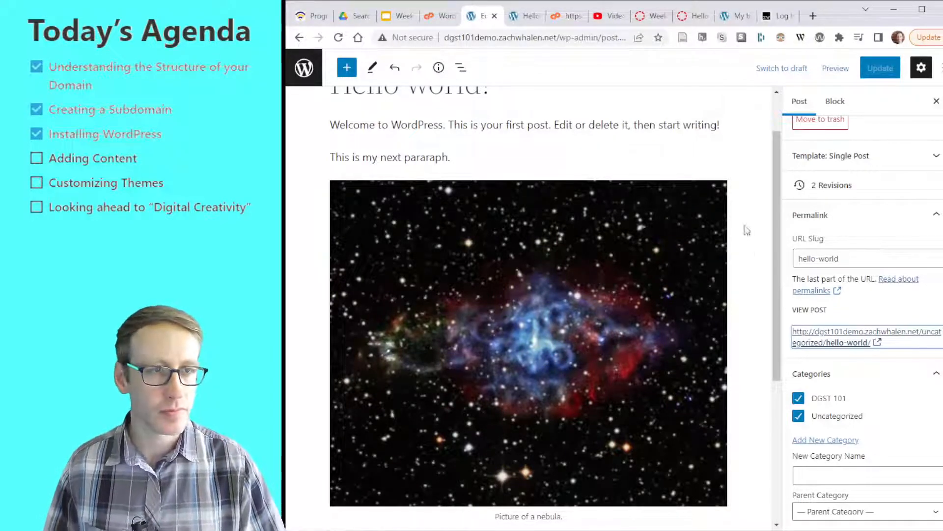
- Place the cursor at the end of the post's title
scroll(629, 115, up, 2)
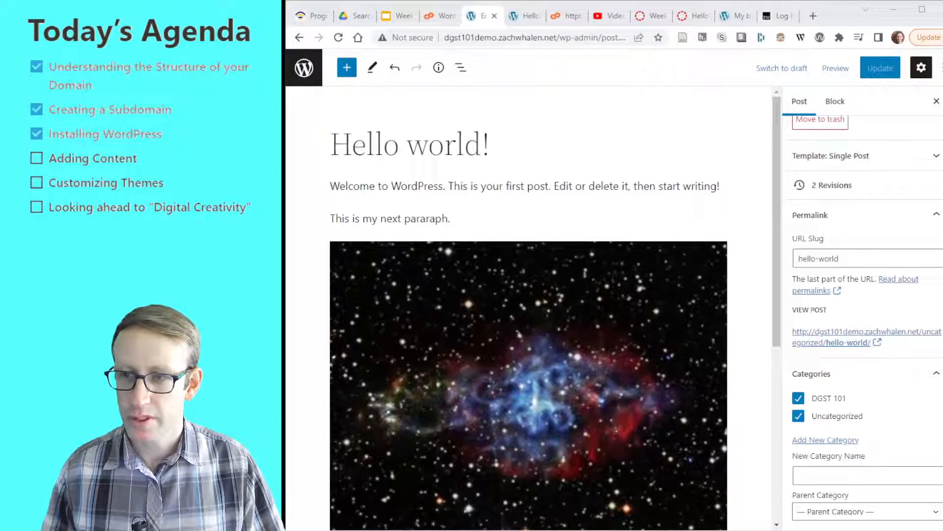
click(561, 155)
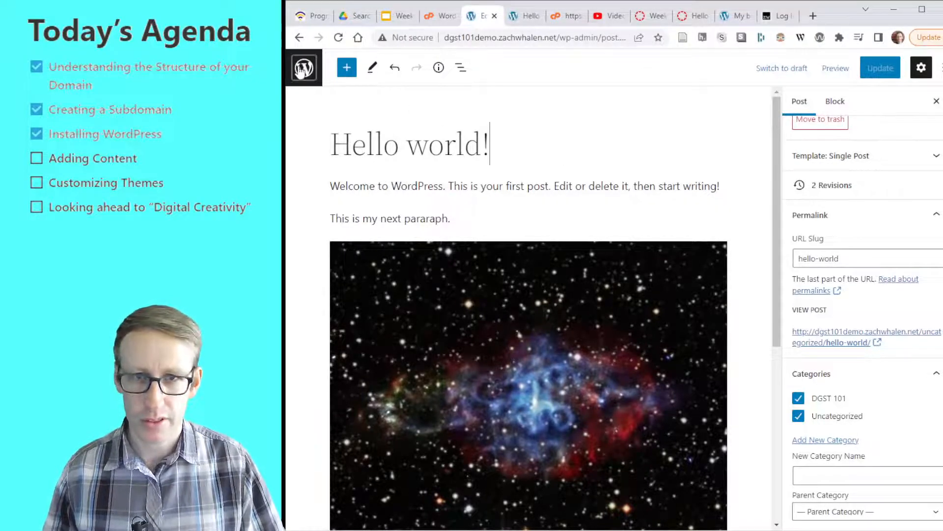
- Review the public My blog home page, including its header and the Hello world! post excerpt
click(739, 18)
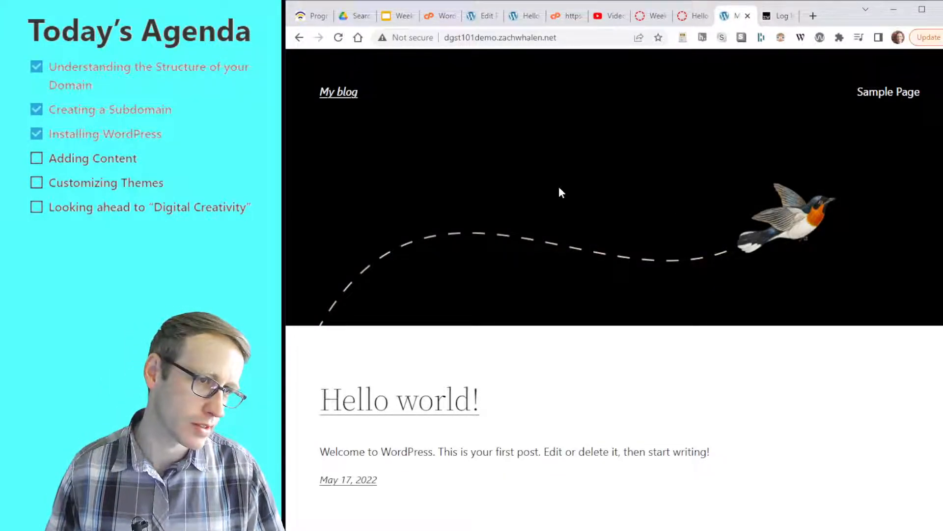
scroll(560, 201, down, 3)
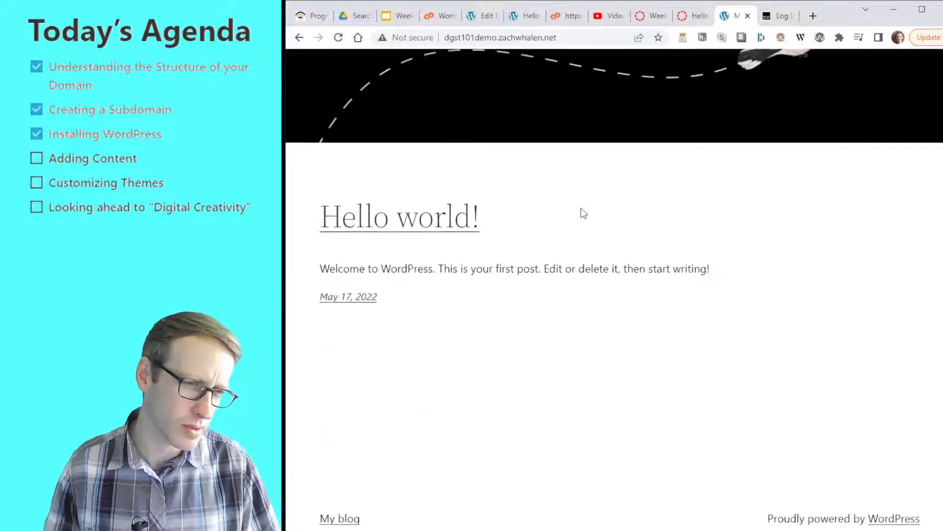
scroll(629, 217, up, 3)
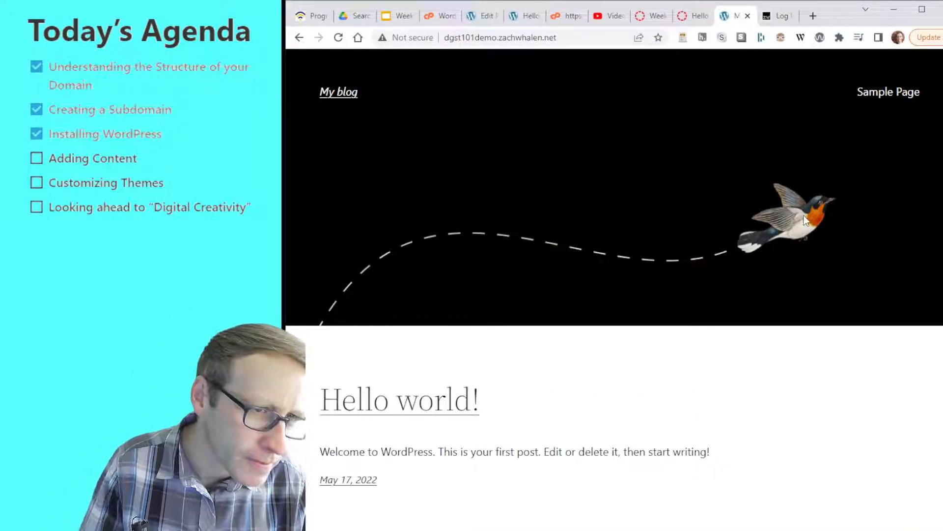
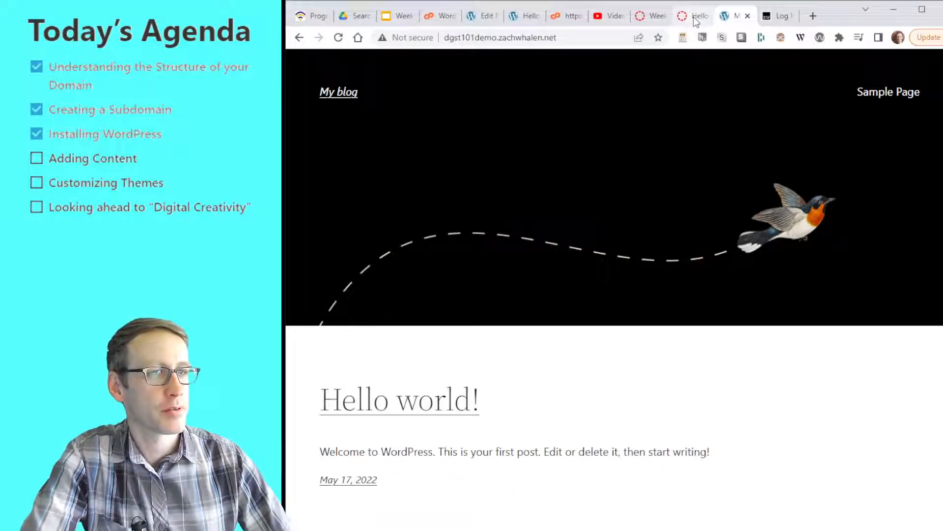
- Leave the Hello world! post editor for the WordPress dashboard and open the installed themes
click(479, 17)
click(290, 72)
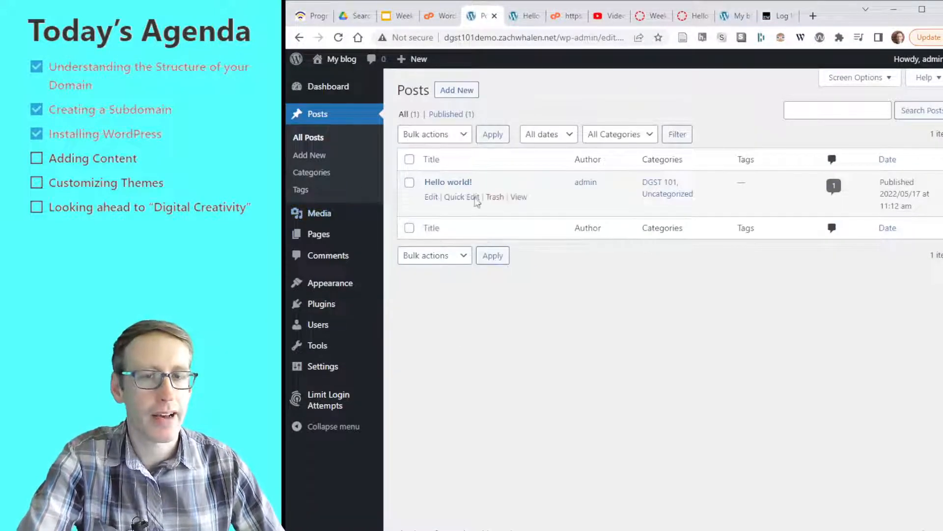
mouse_move(370, 305)
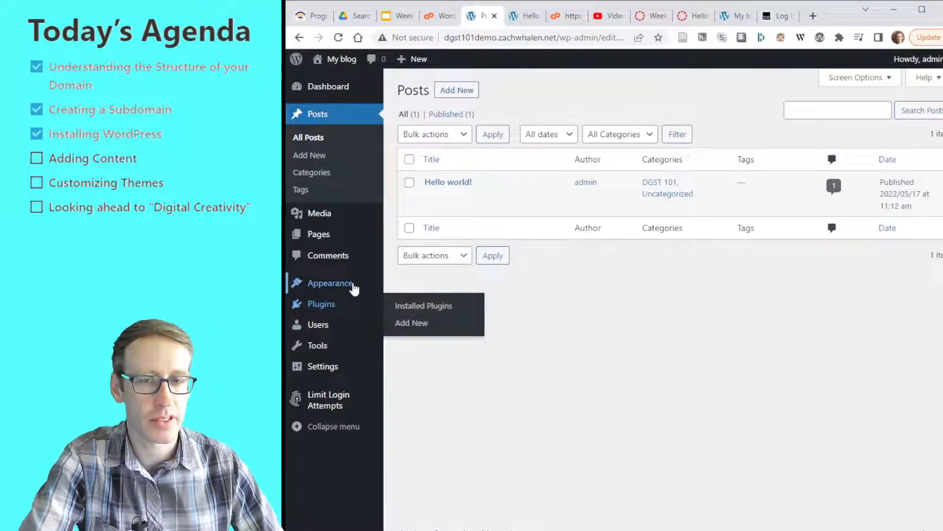
mouse_move(351, 289)
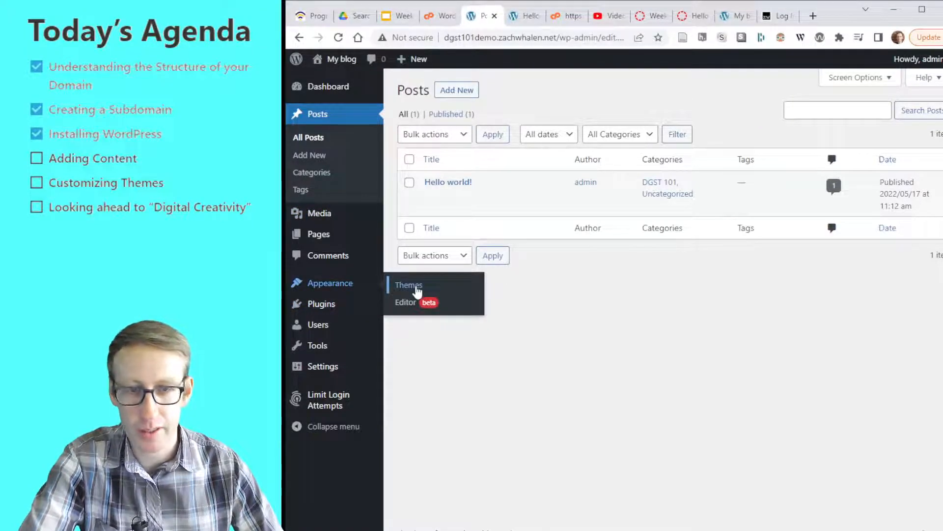
click(334, 290)
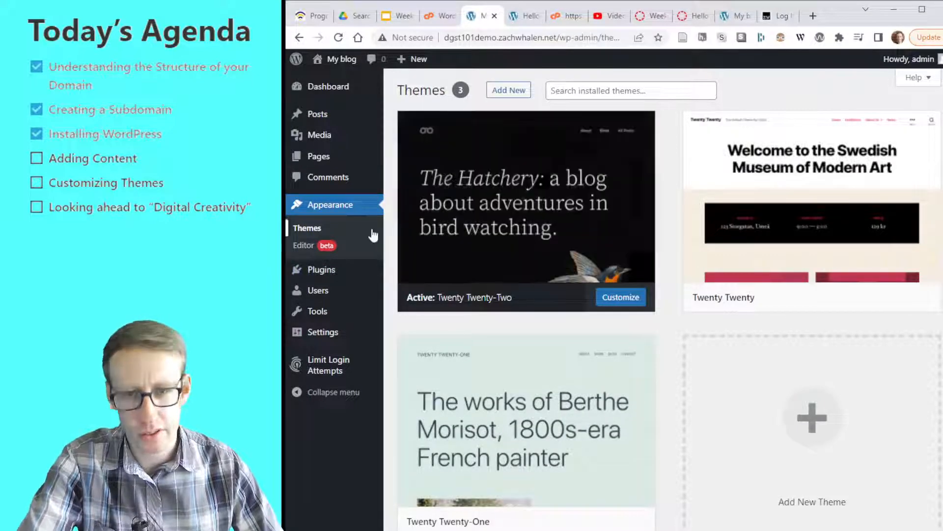
- Examine the Home template in the beta site editor from header to pagination and return to the installed themes
click(309, 248)
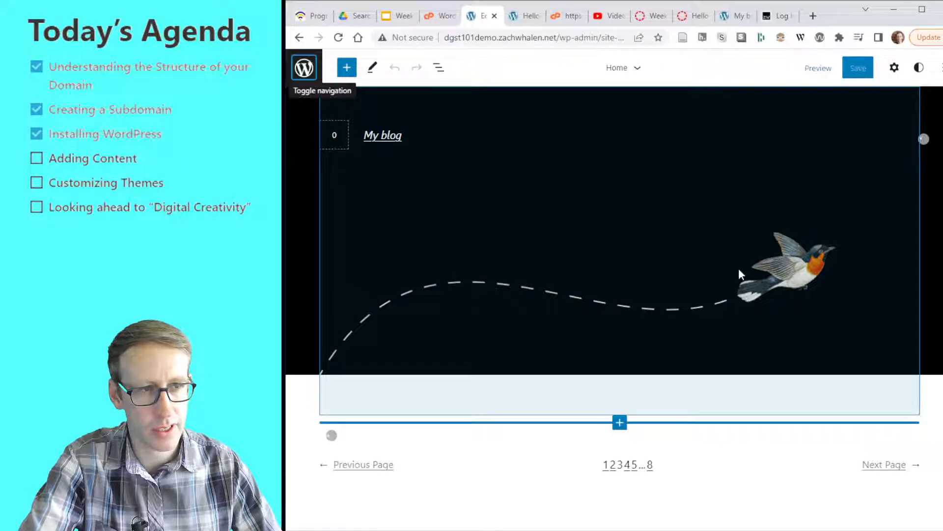
scroll(728, 279, down, 3)
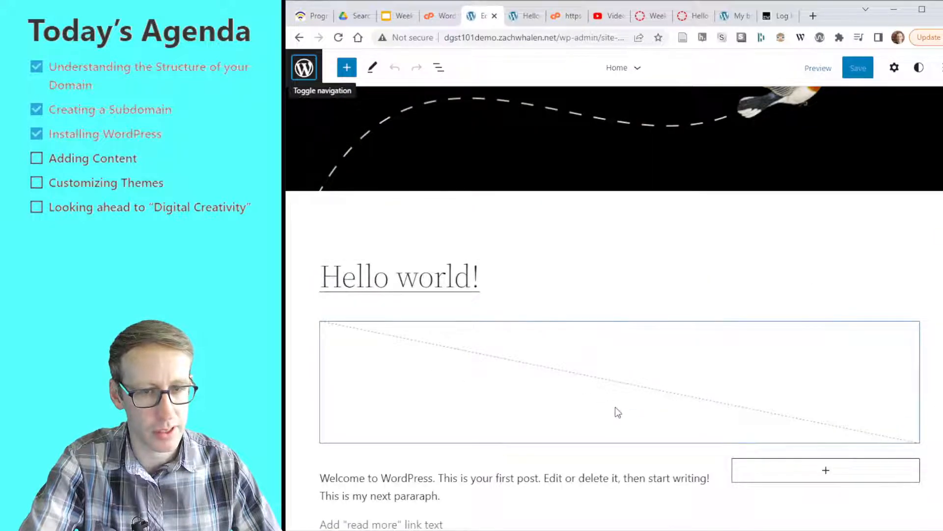
scroll(617, 408, down, 5)
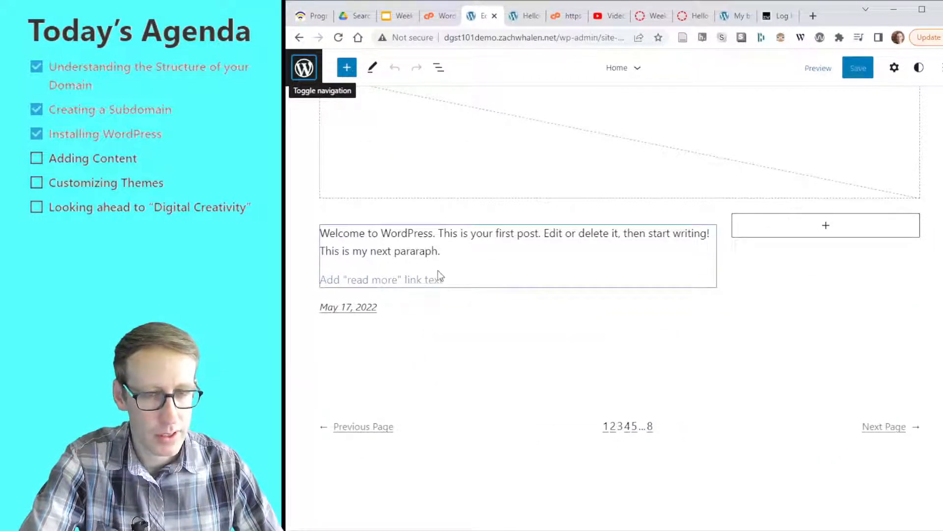
scroll(570, 269, up, 2)
scroll(569, 270, up, 6)
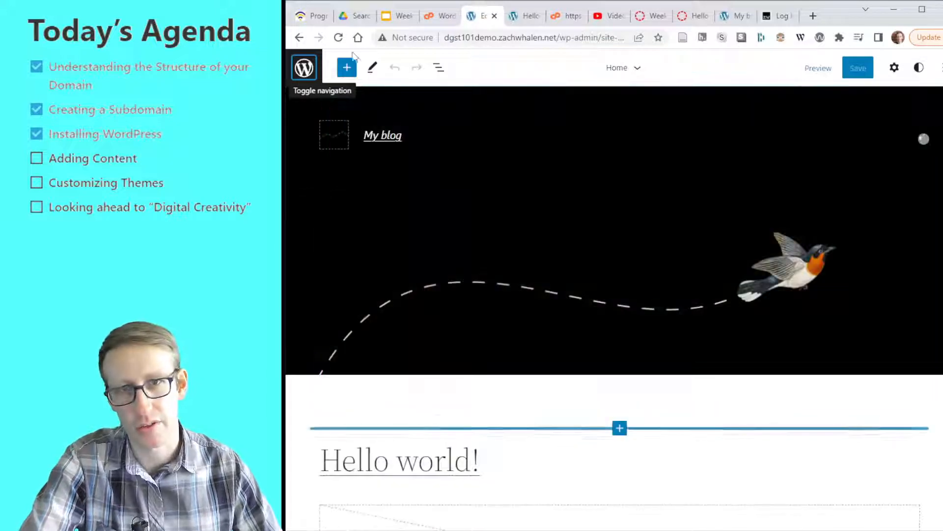
click(299, 37)
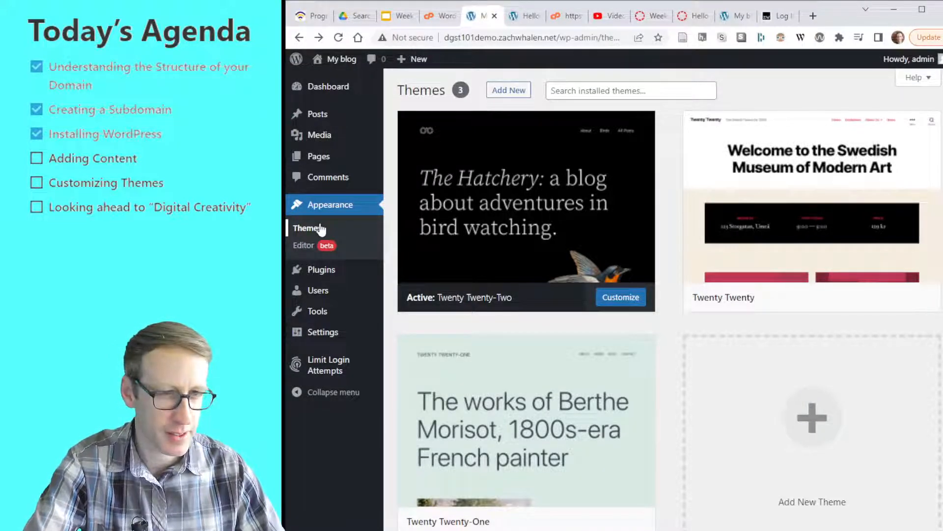
- Look over the installed themes, view the customization editor of the active Twenty Twenty-Two theme, and return to the themes overview
scroll(633, 309, down, 1)
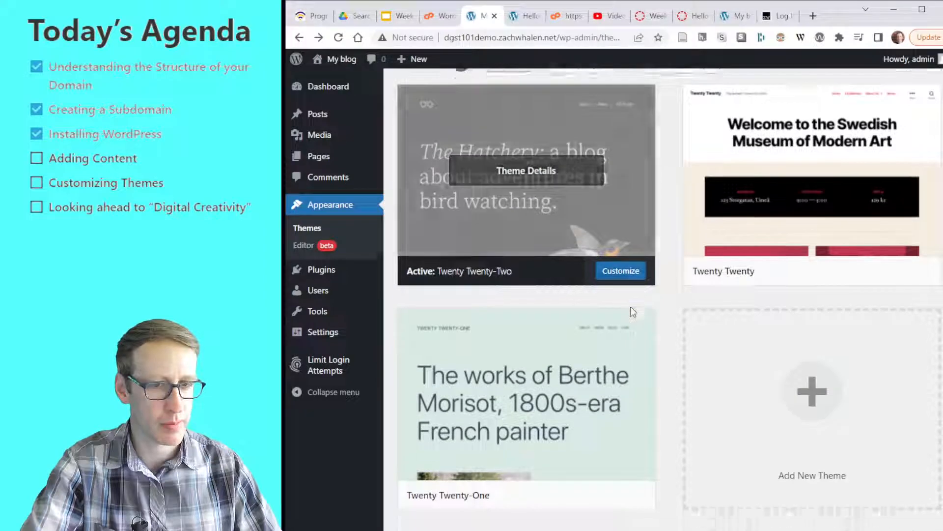
scroll(571, 317, up, 1)
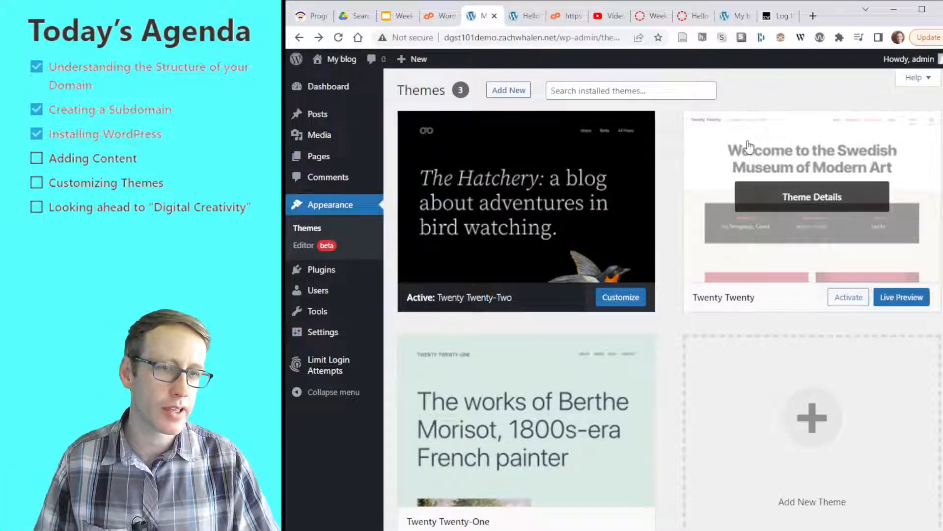
click(638, 304)
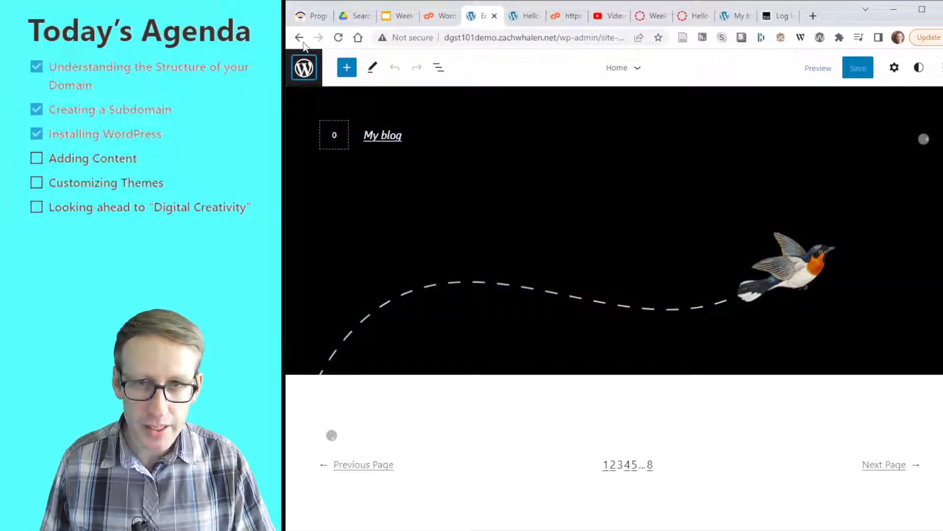
click(299, 37)
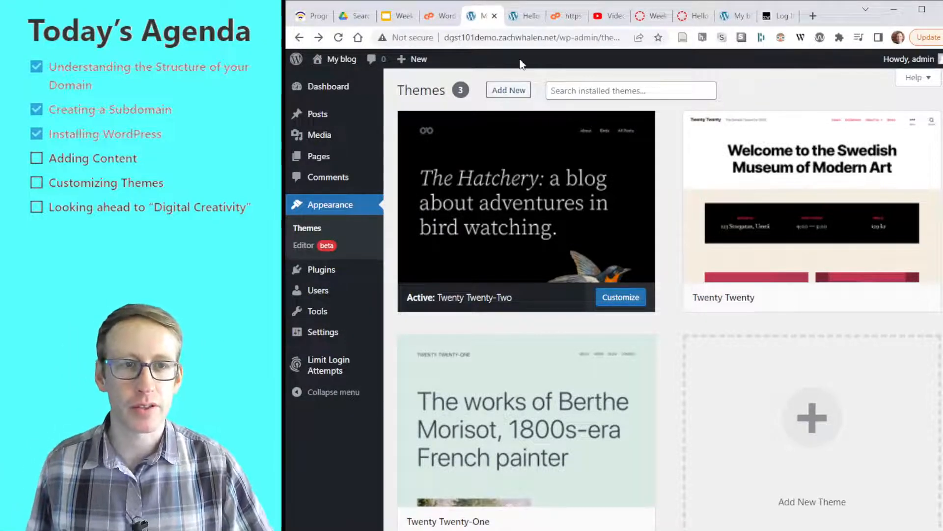
- Open the catalogue for adding new themes and browse the popular ones, from Astra and OceanWP through Zakra and Botiga
click(594, 90)
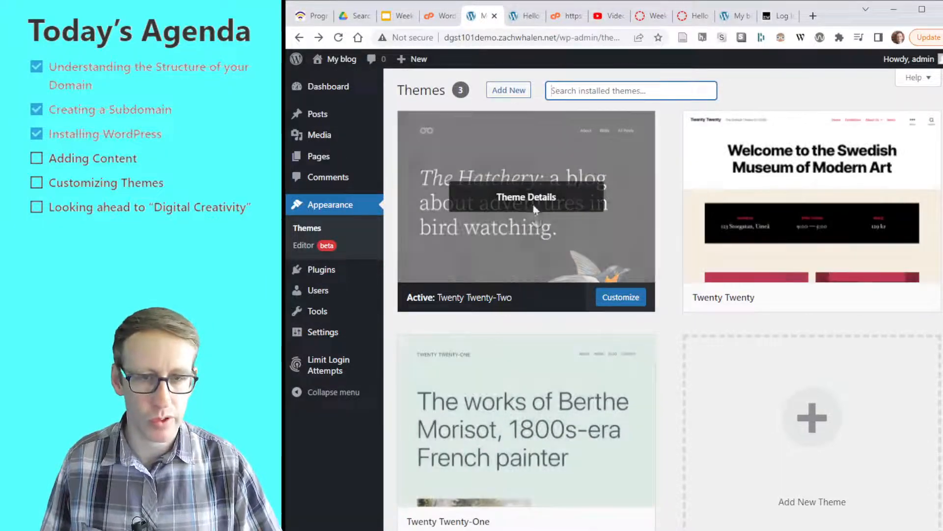
click(511, 93)
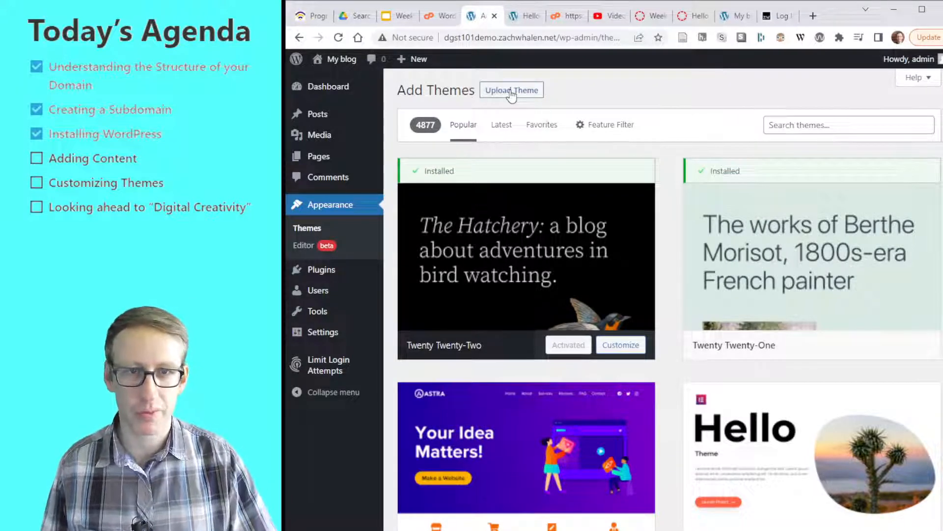
mouse_move(769, 295)
scroll(569, 364, down, 5)
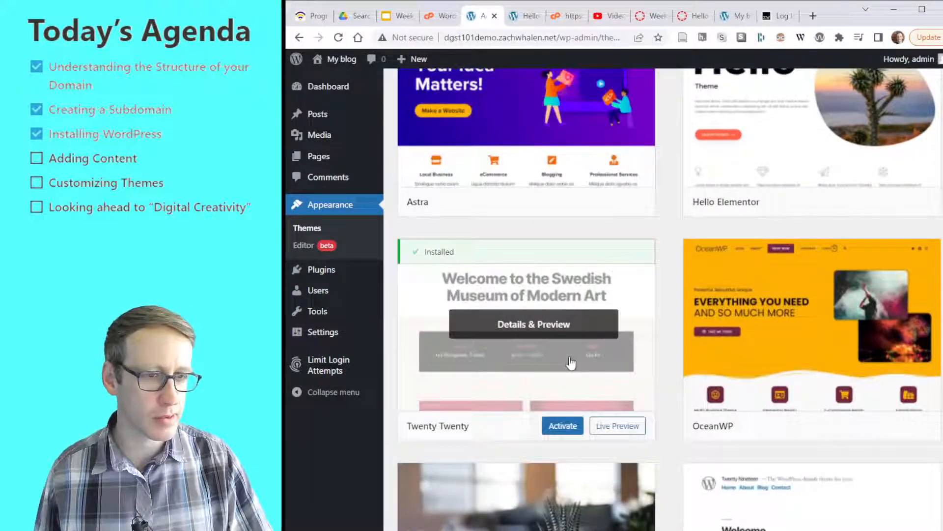
scroll(659, 325, down, 4)
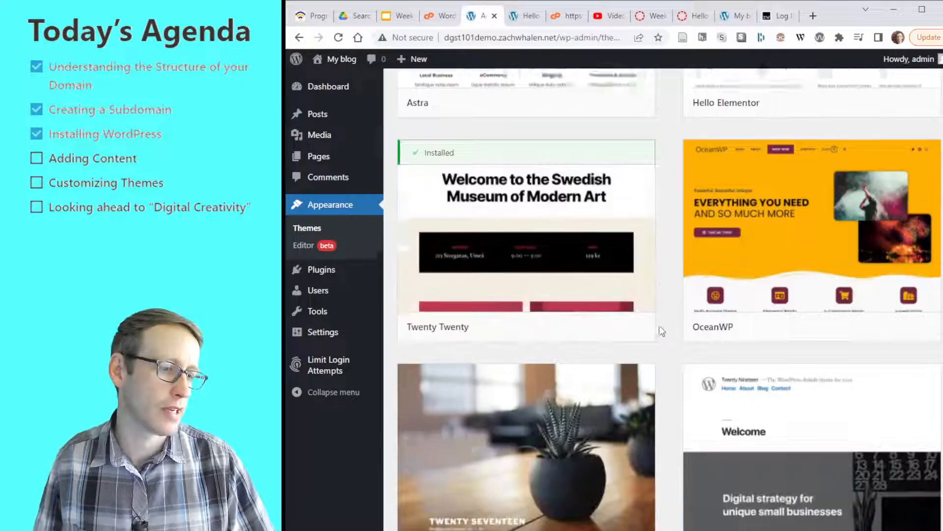
mouse_move(761, 264)
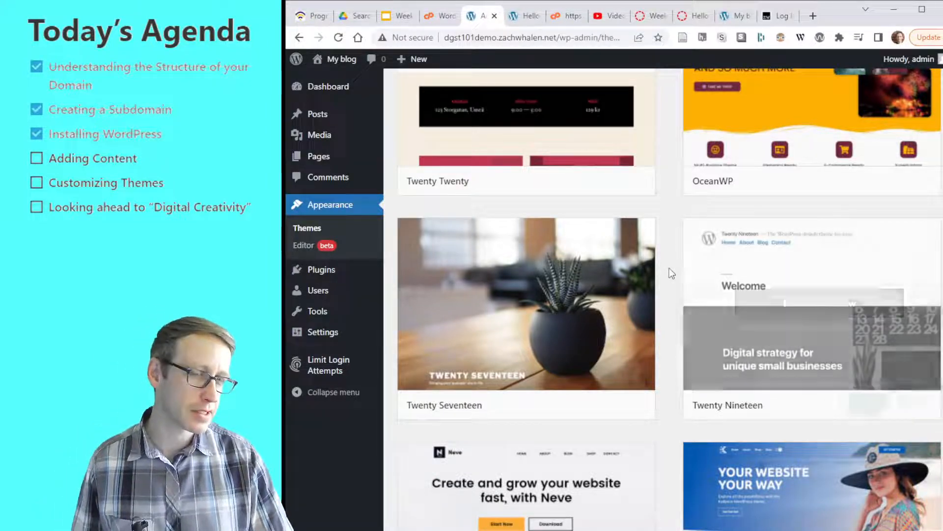
scroll(676, 268, down, 4)
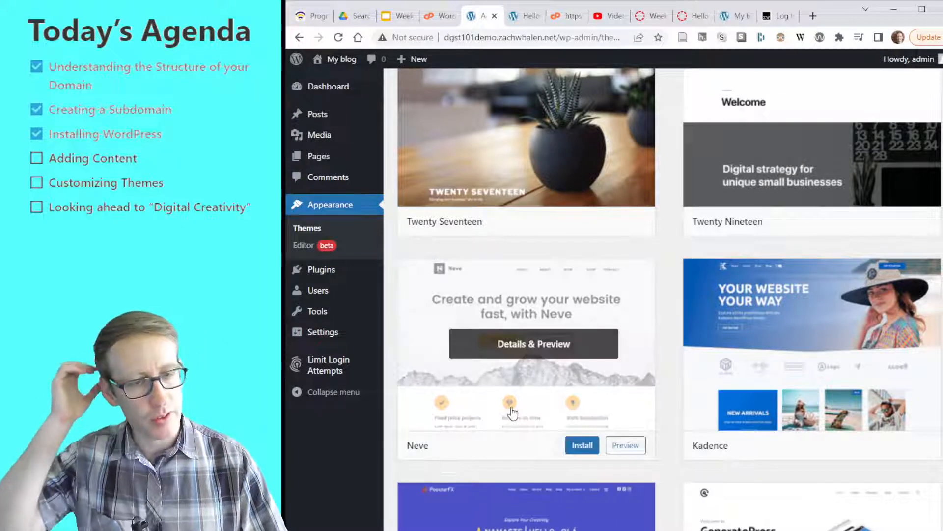
scroll(511, 427, down, 5)
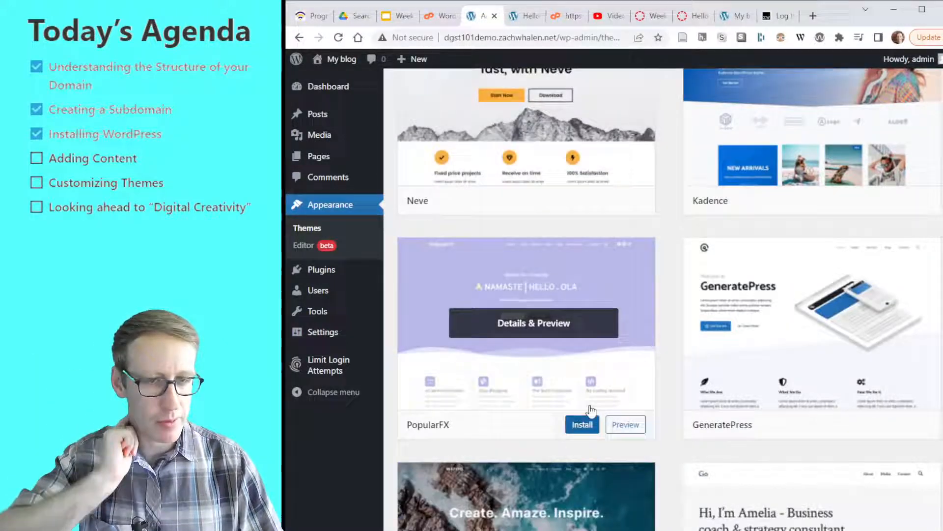
scroll(643, 351, down, 3)
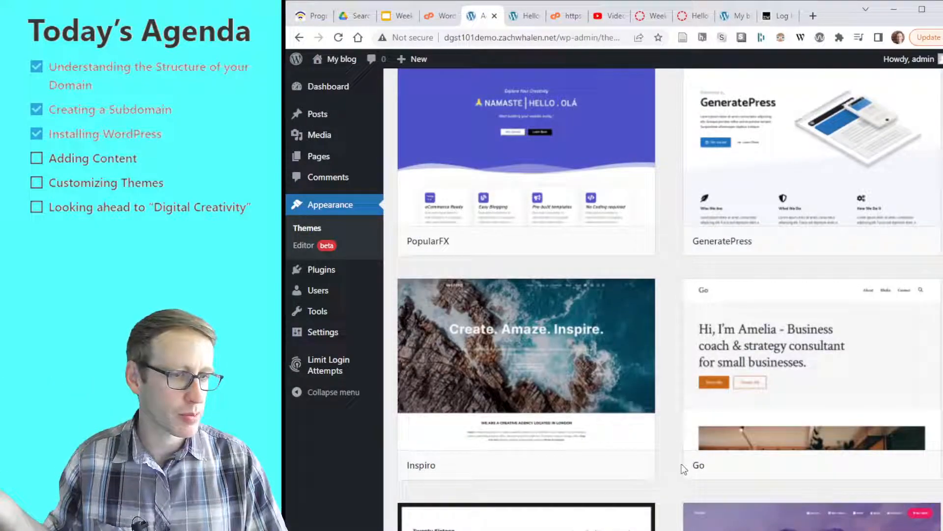
mouse_move(655, 418)
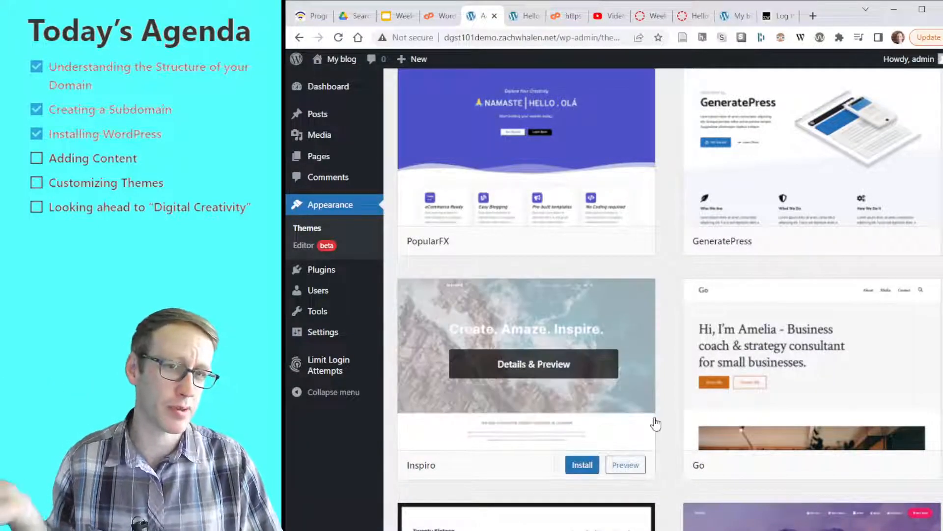
scroll(656, 419, down, 4)
scroll(686, 423, down, 3)
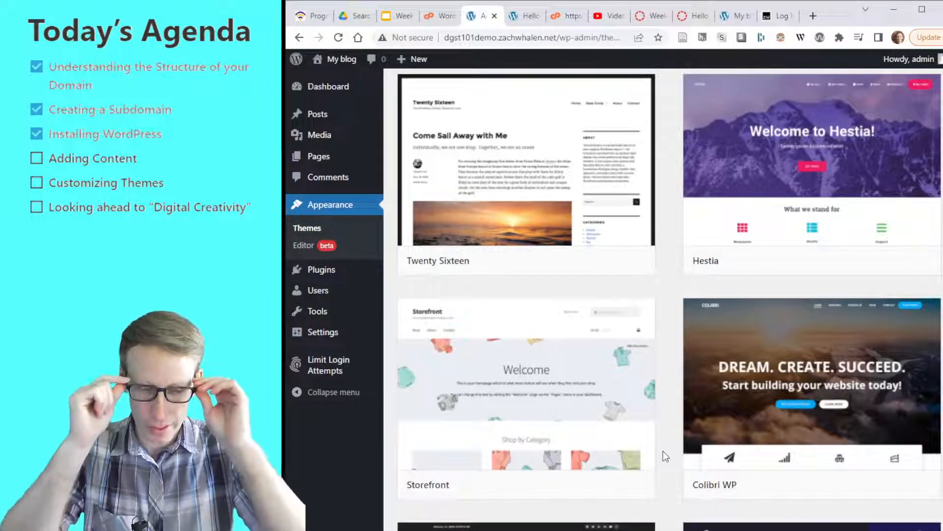
scroll(662, 451, down, 3)
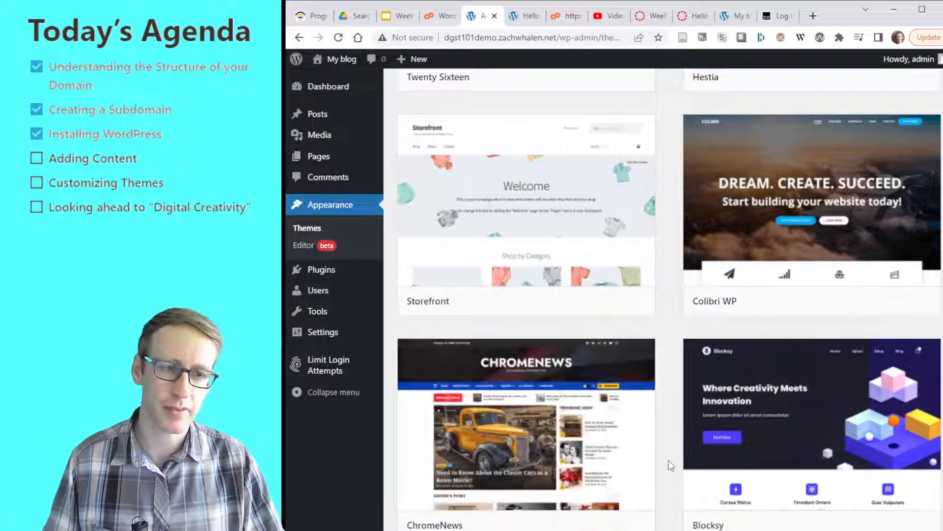
mouse_move(630, 467)
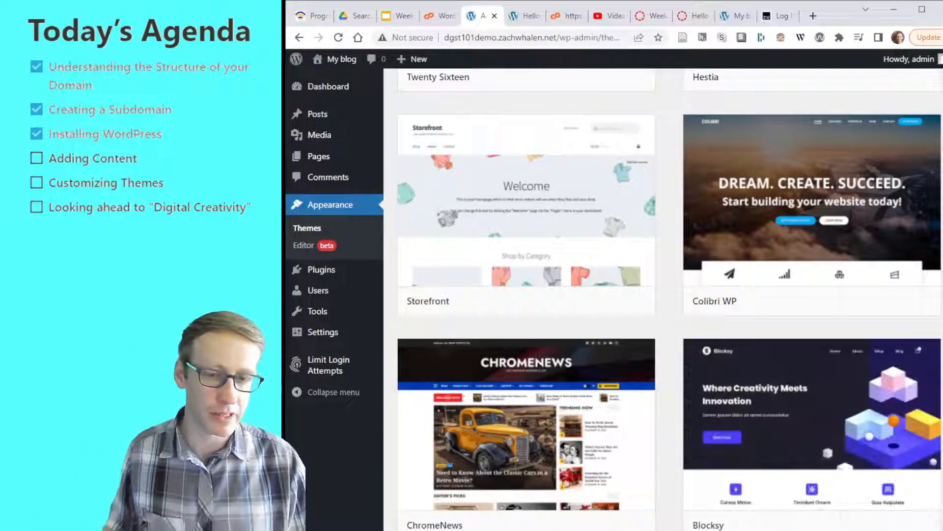
scroll(668, 497, down, 3)
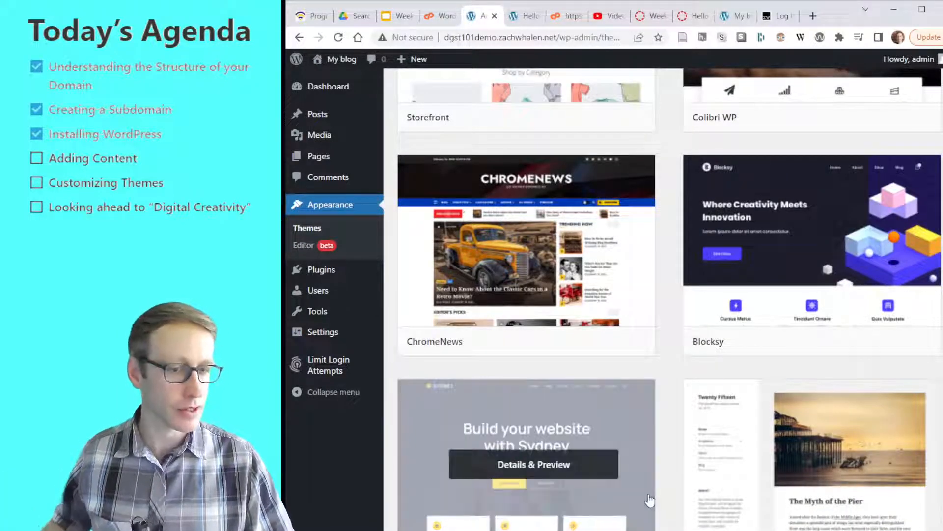
scroll(648, 498, down, 3)
scroll(609, 469, down, 3)
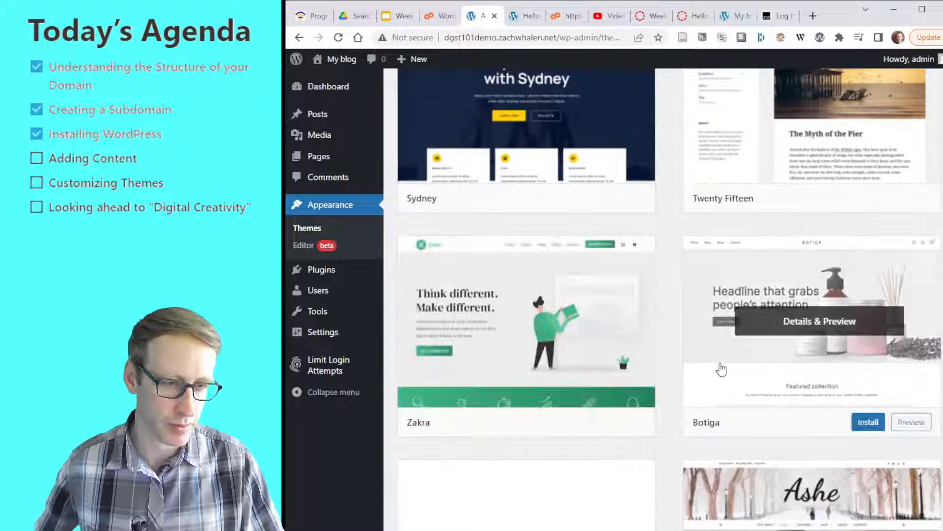
- Compare Blank Canvas with the neighbouring themes and open a preview of the Blank Canvas theme
scroll(728, 374, down, 4)
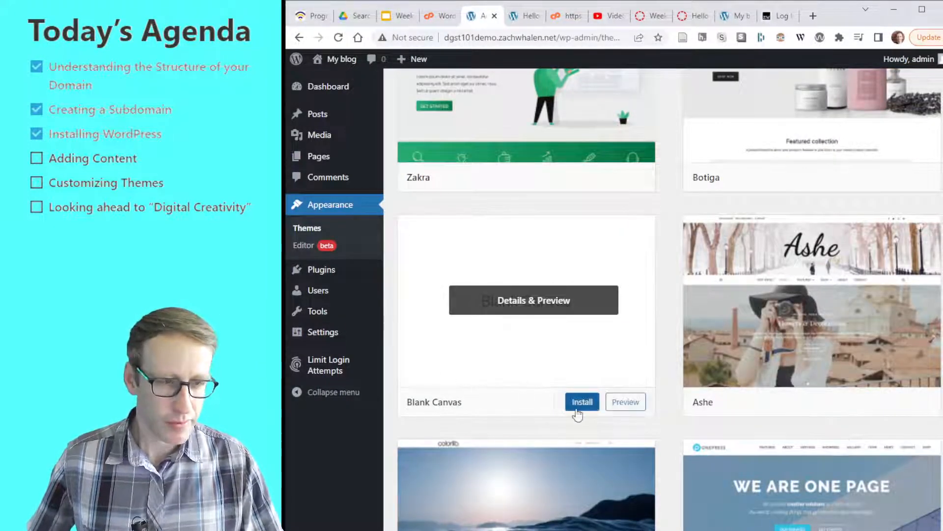
scroll(639, 415, down, 1)
scroll(665, 410, down, 5)
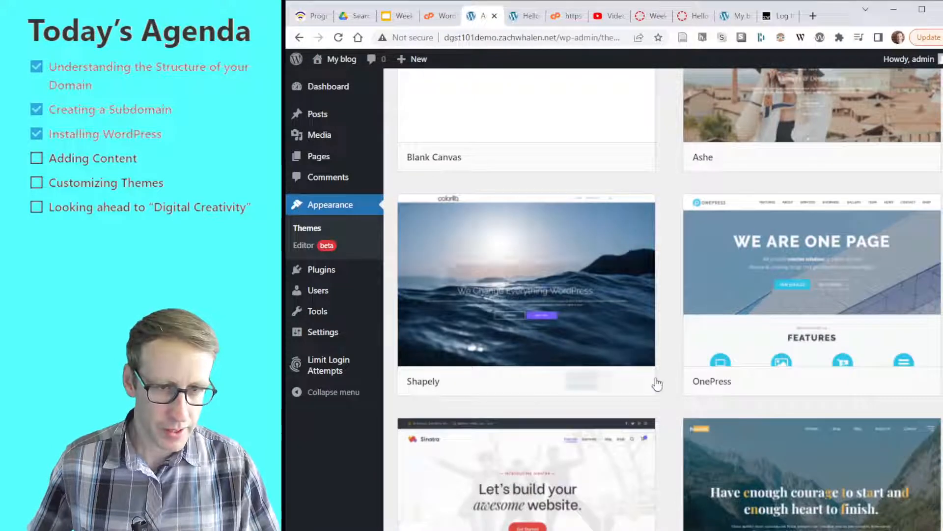
scroll(663, 393, down, 5)
scroll(663, 388, up, 7)
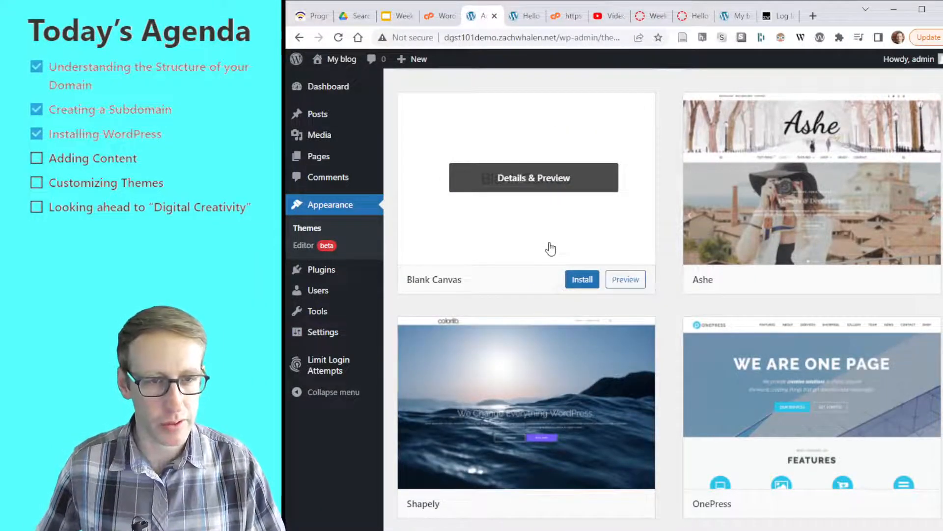
click(626, 279)
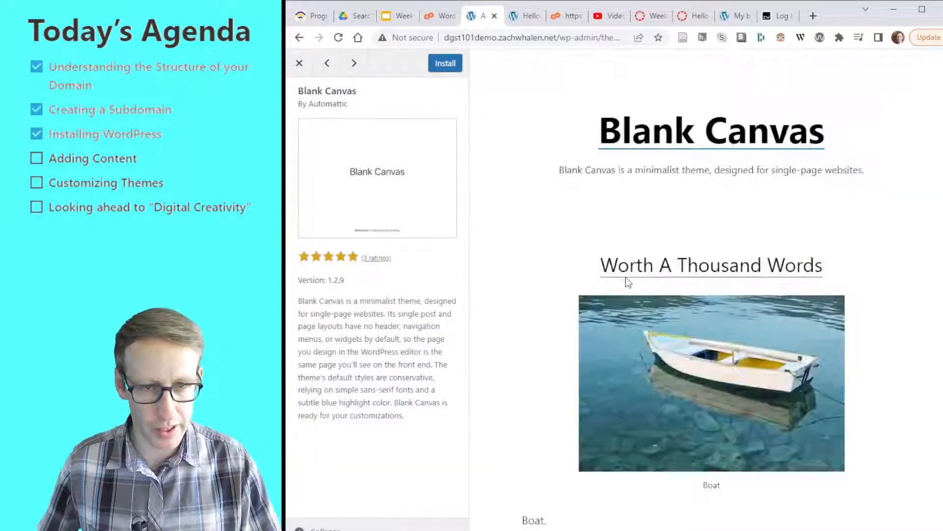
- Review the sample content in the Blank Canvas preview, install the theme, and close the preview
scroll(560, 298, down, 12)
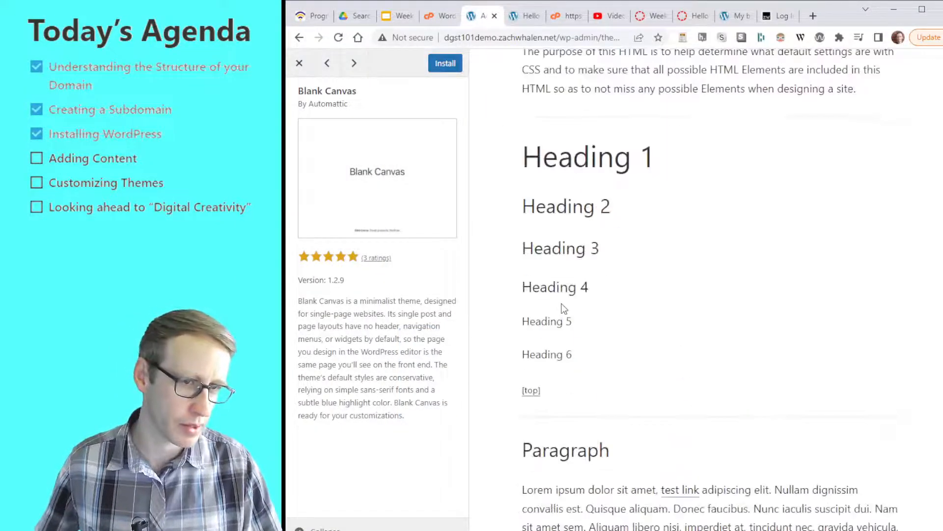
scroll(562, 309, up, 9)
scroll(554, 314, up, 4)
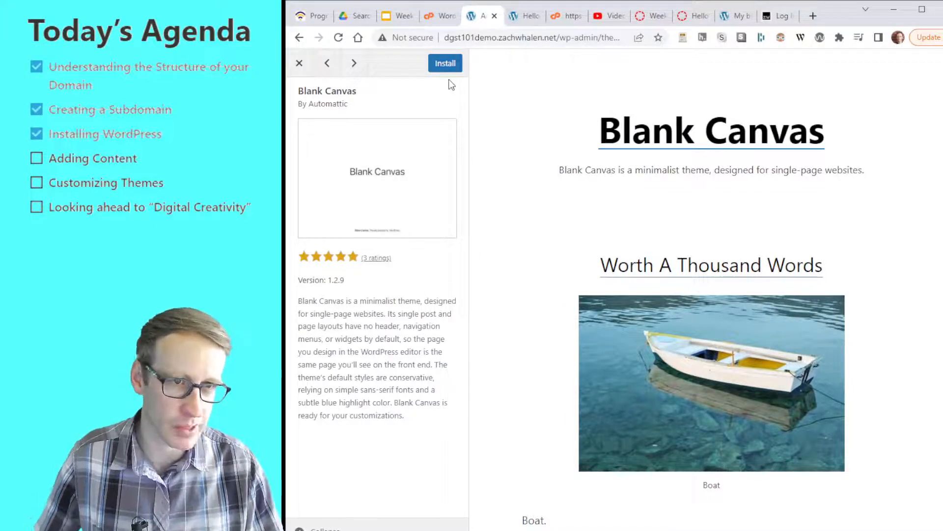
click(445, 64)
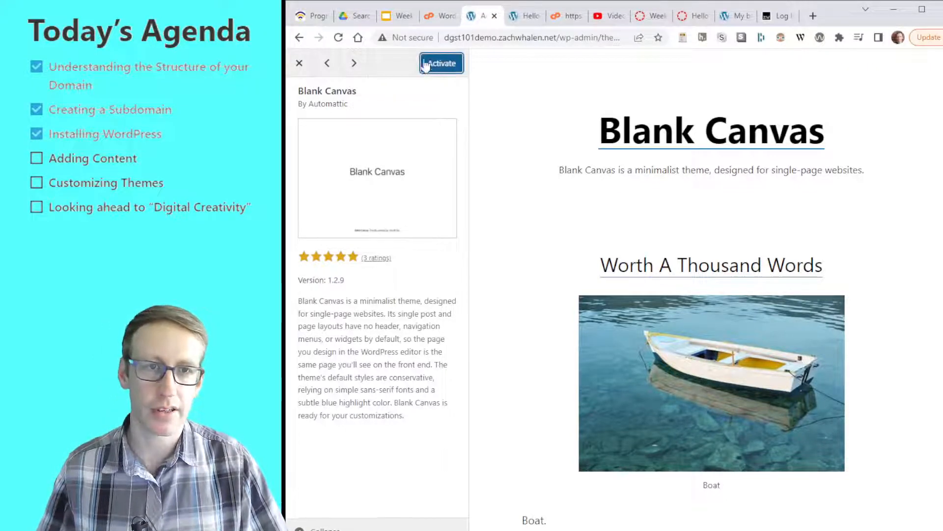
click(299, 63)
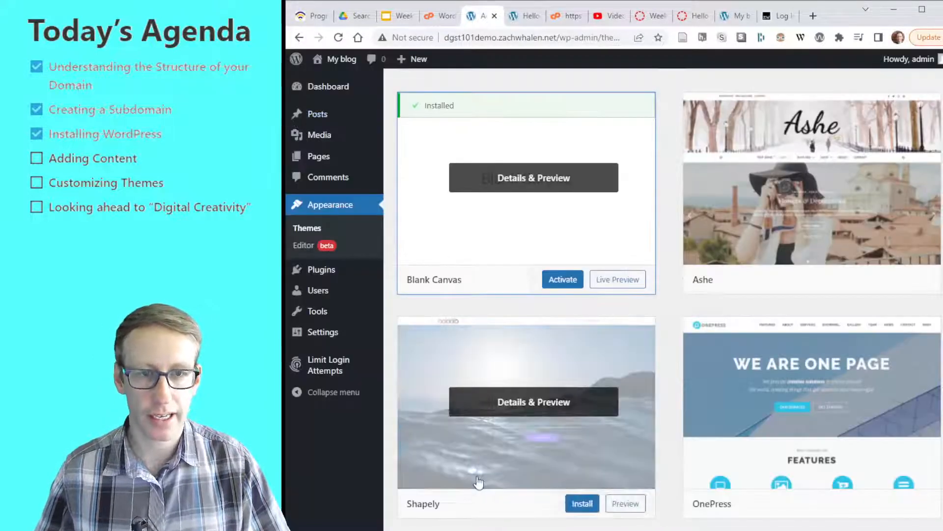
- Return to the installed themes, look them over, and activate Blank Canvas
scroll(504, 261, up, 10)
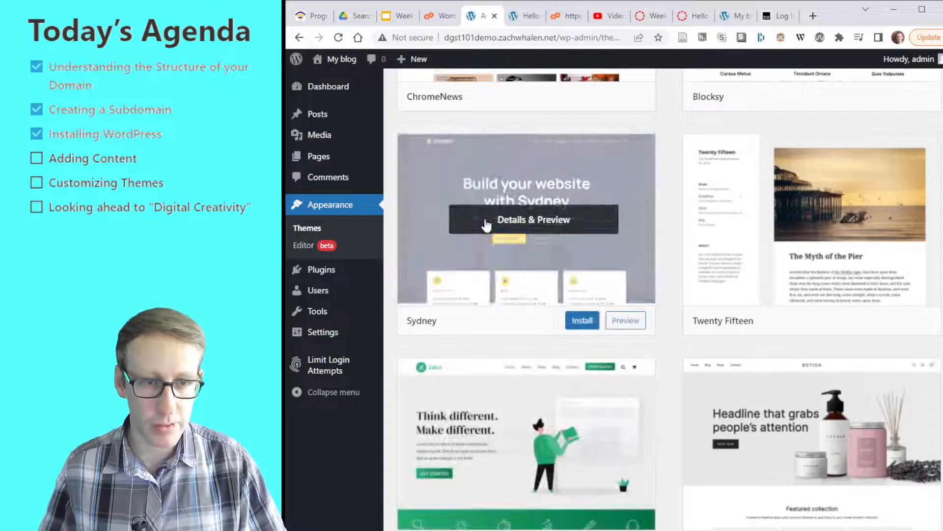
scroll(305, 241, up, 6)
click(320, 227)
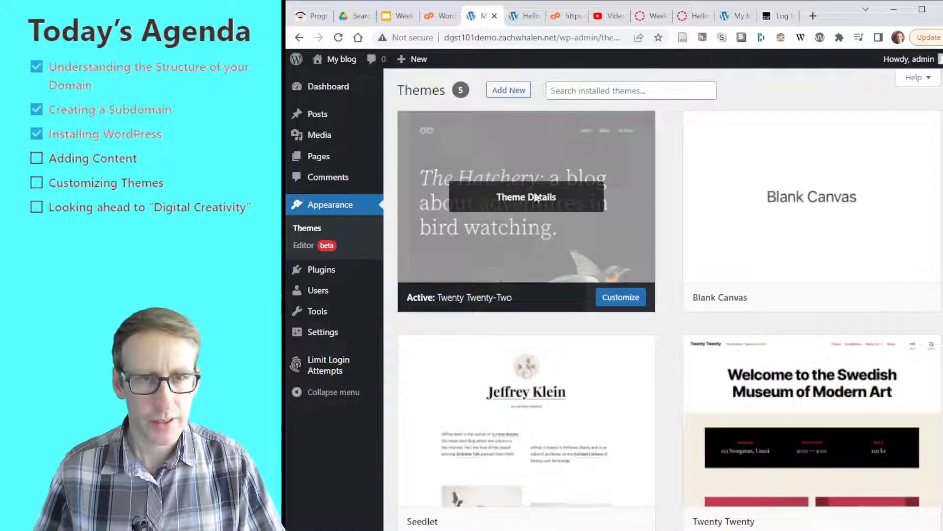
scroll(538, 305, down, 5)
scroll(539, 305, down, 1)
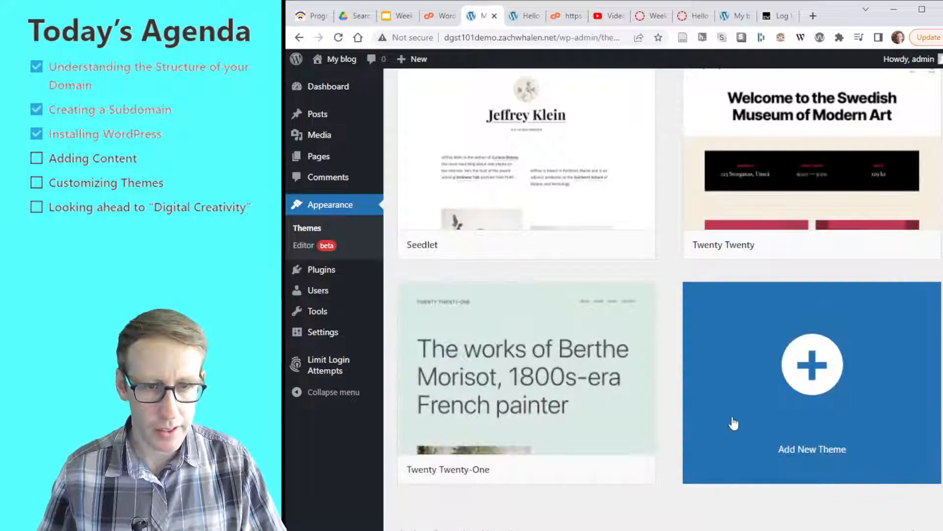
scroll(923, 448, up, 5)
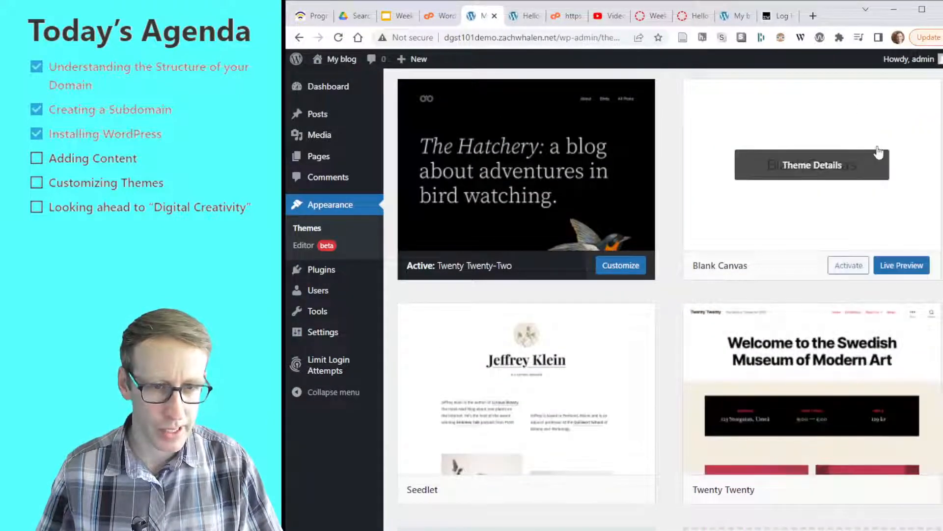
scroll(737, 280, down, 3)
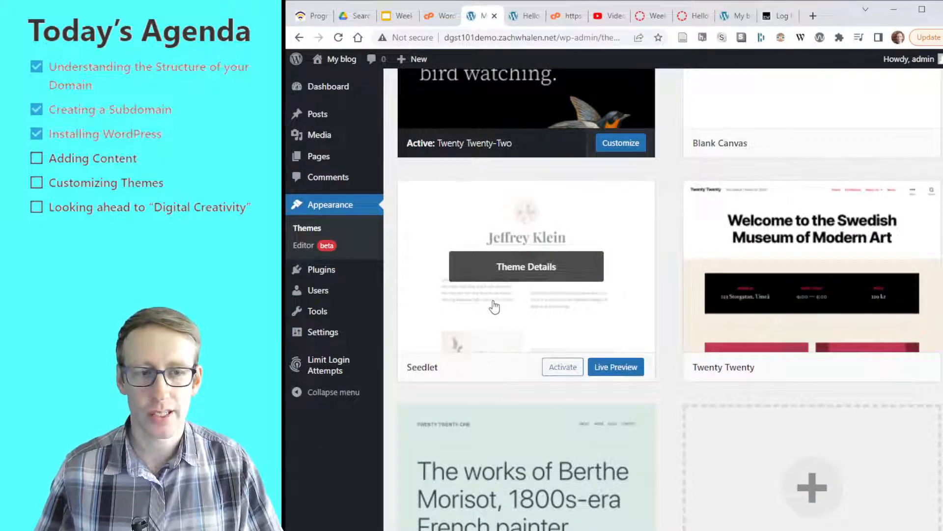
scroll(593, 318, up, 3)
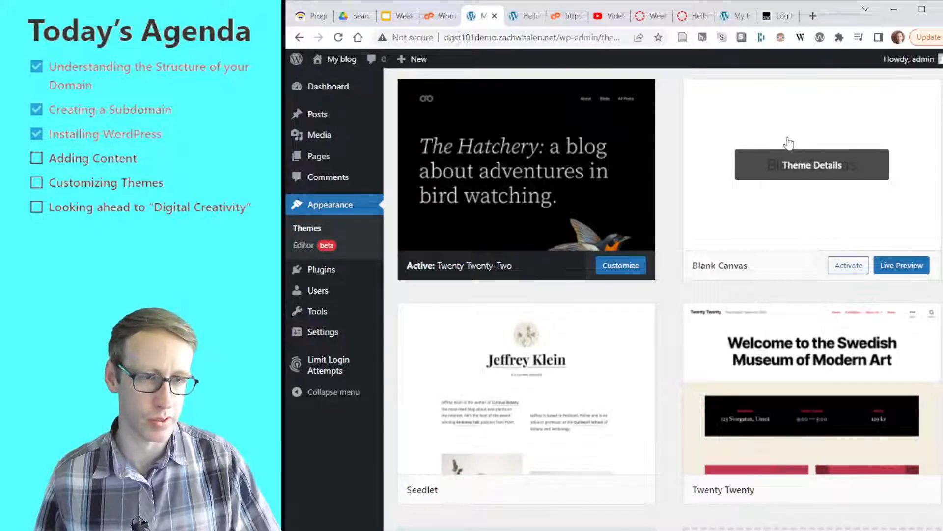
scroll(709, 294, up, 1)
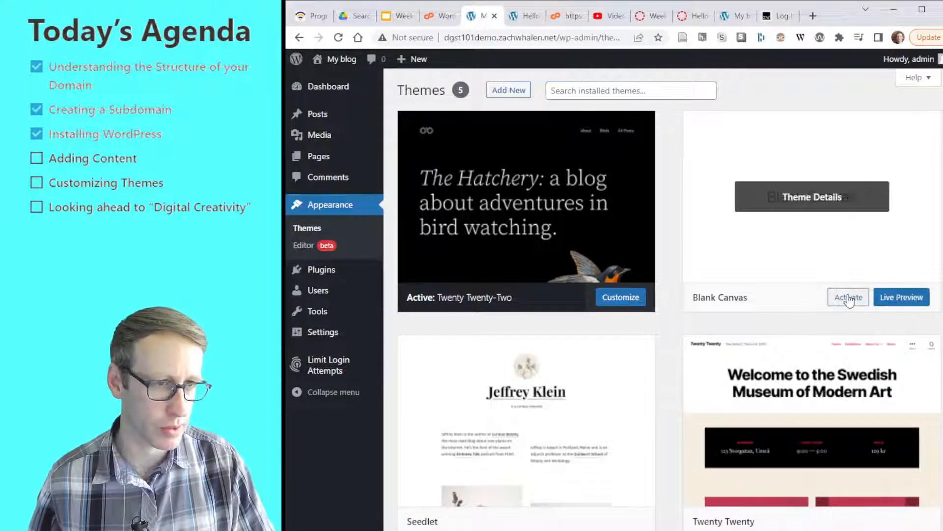
click(850, 300)
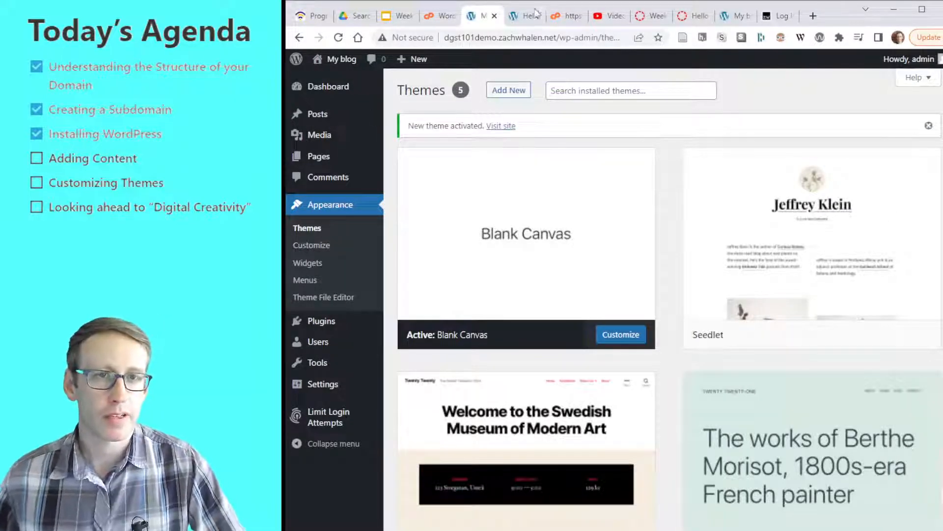
- Reload the published "Hello world!" post and check how it looks with the Blank Canvas theme
click(526, 18)
click(495, 122)
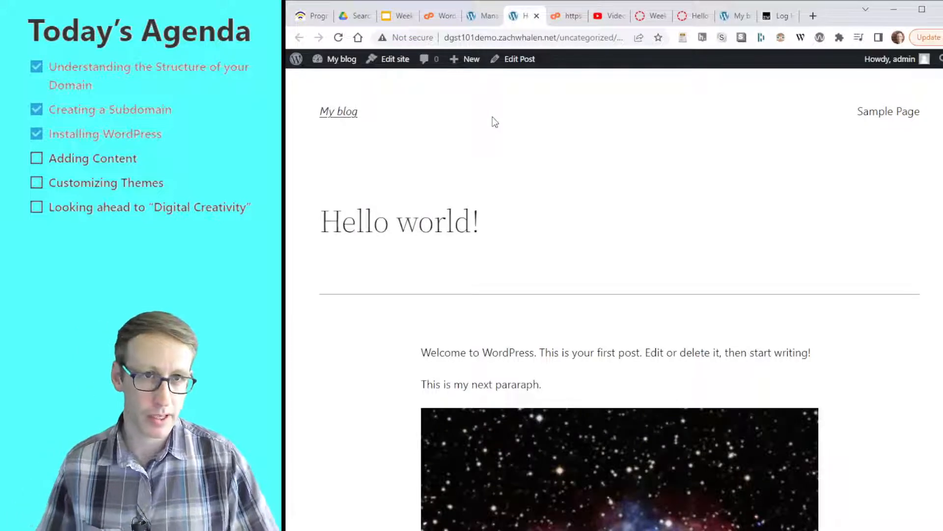
click(479, 73)
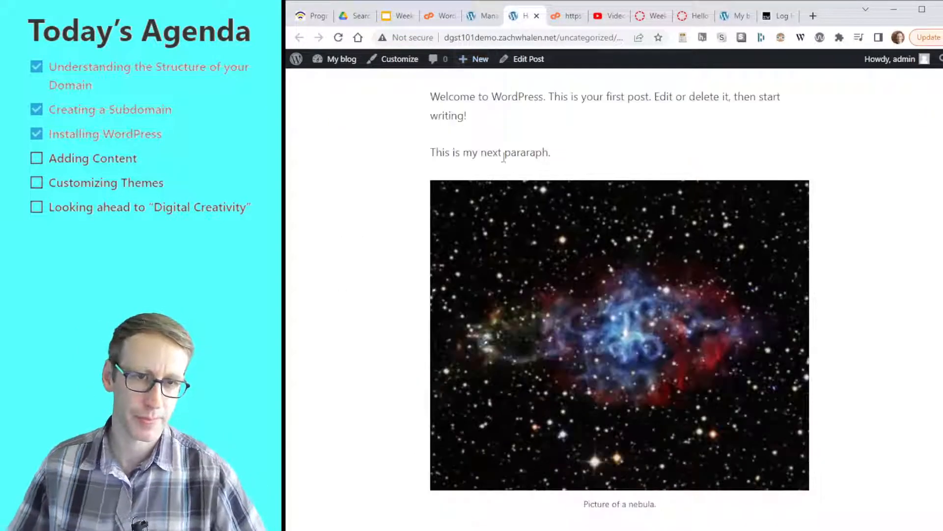
scroll(500, 122, down, 2)
scroll(500, 119, up, 2)
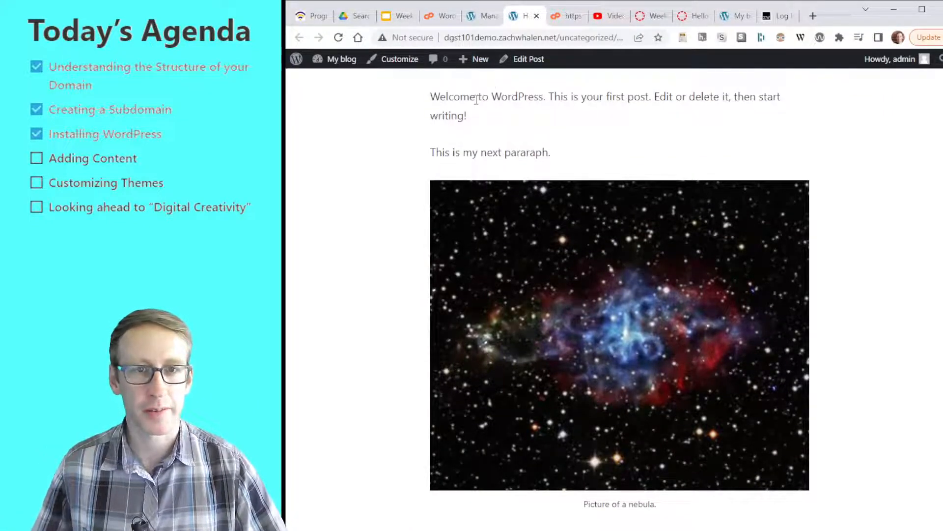
scroll(604, 158, down, 2)
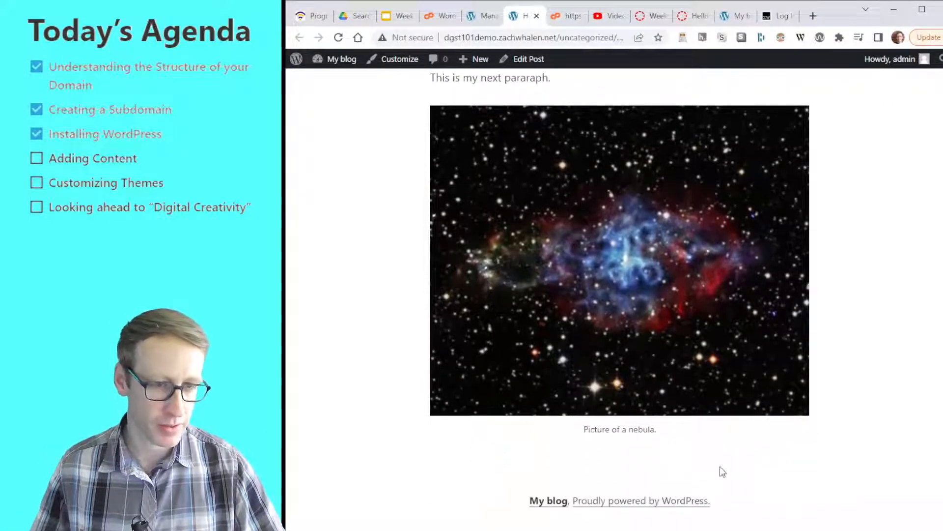
- Open the blog's home page from the post's footer, look it over, and return to the themes administration page
click(548, 502)
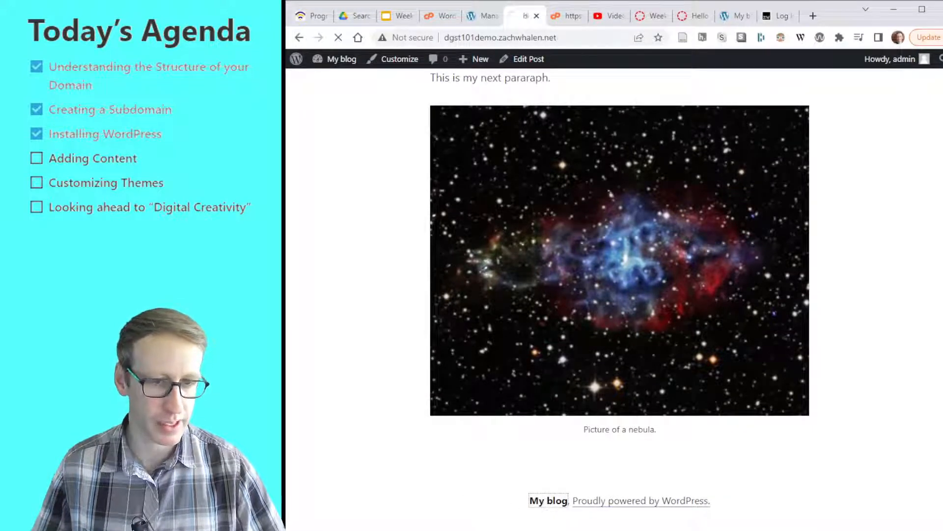
scroll(372, 266, down, 5)
scroll(396, 299, up, 5)
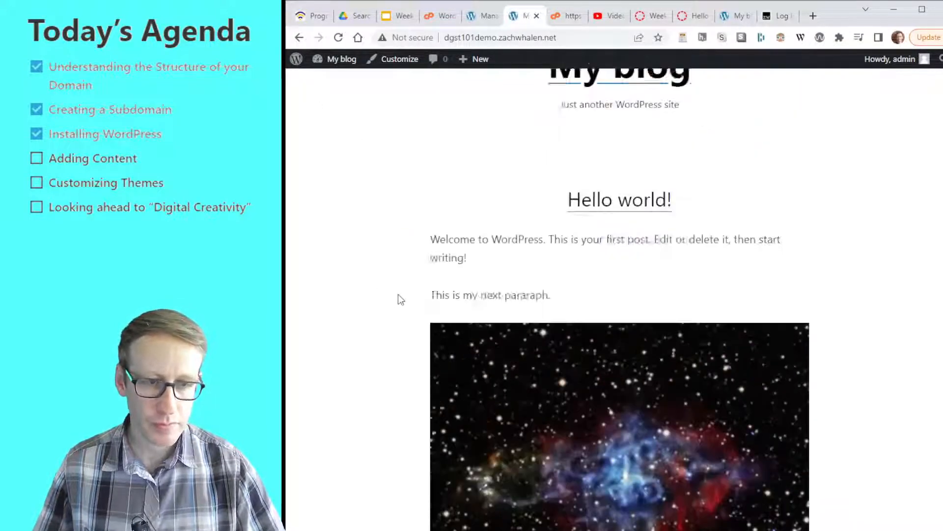
click(479, 17)
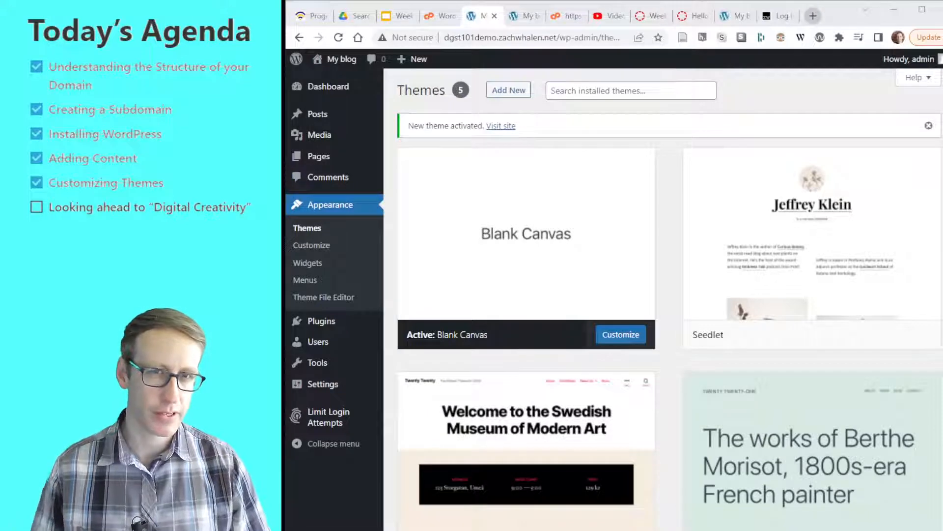
- Open the course resource site dgst101.net in a new browser tab
click(814, 15)
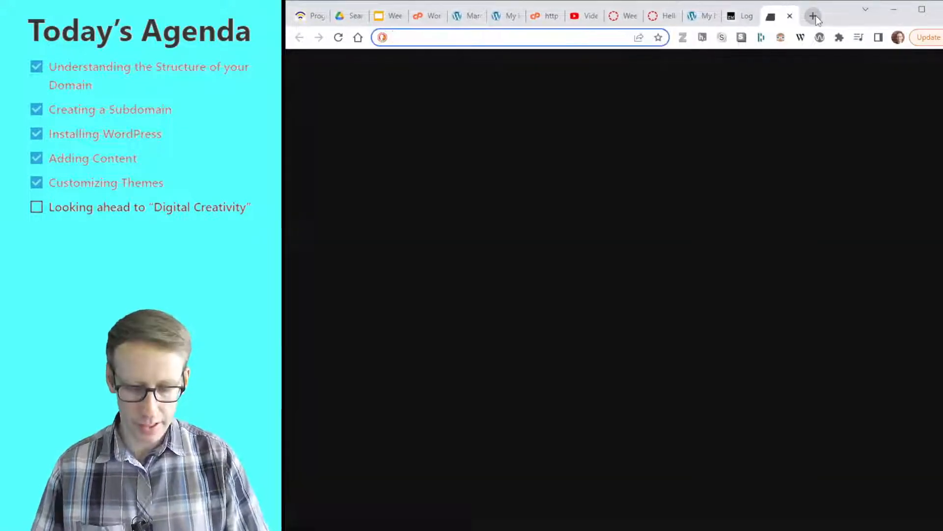
text(dgst101demo.zachwhalen.net)
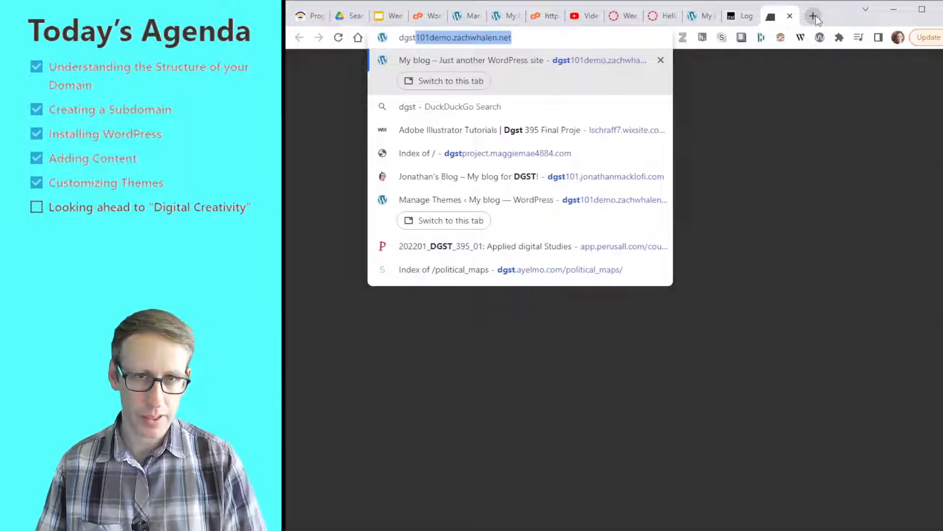
key(BackSpace)
key(BackSpace)
key(BackSpace)
key(BackSpace)
key(BackSpace)
key(BackSpace)
key(BackSpace)
key(BackSpace)
key(BackSpace)
key(BackSpace)
key(BackSpace)
key(BackSpace)
key(BackSpace)
key(BackSpace)
key(BackSpace)
key(BackSpace)
key(BackSpace)
key(BackSpace)
key(BackSpace)
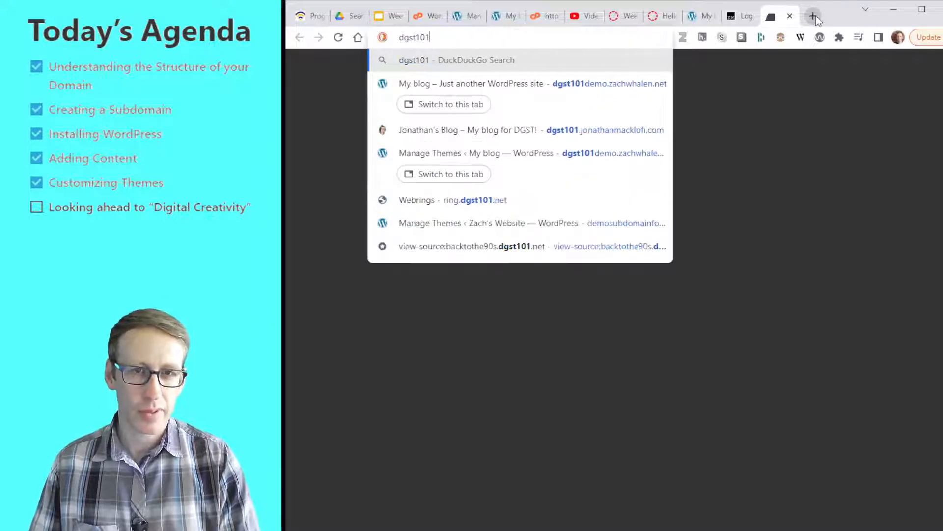
text(.net)
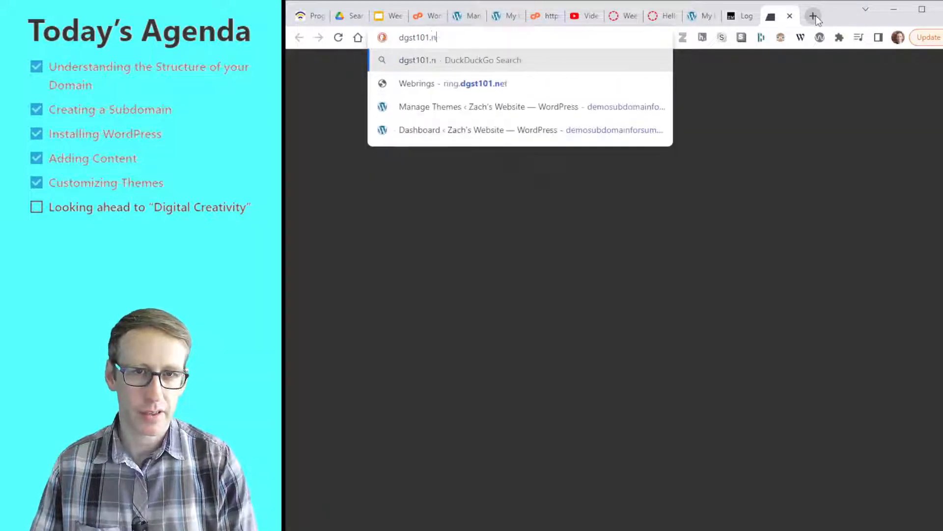
key(Return)
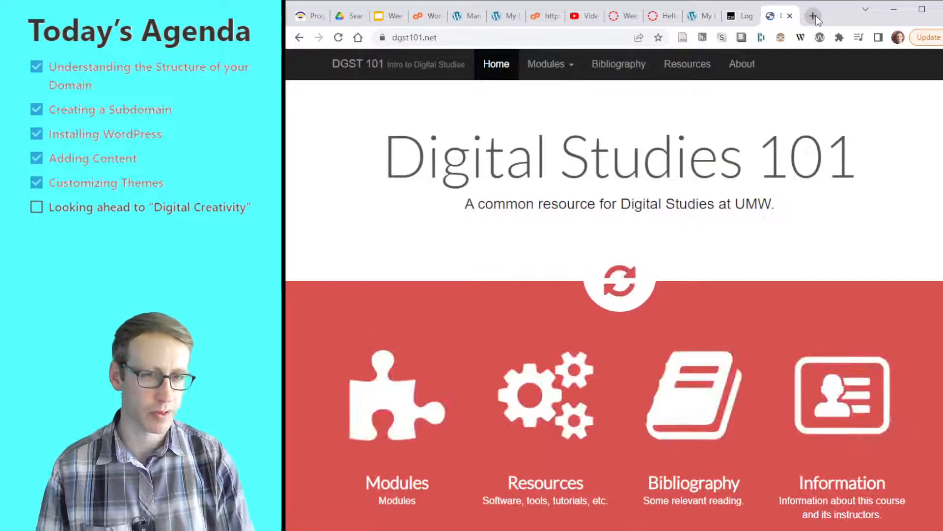
- Open the site's modules listing and filter it by the creativity tag
click(390, 456)
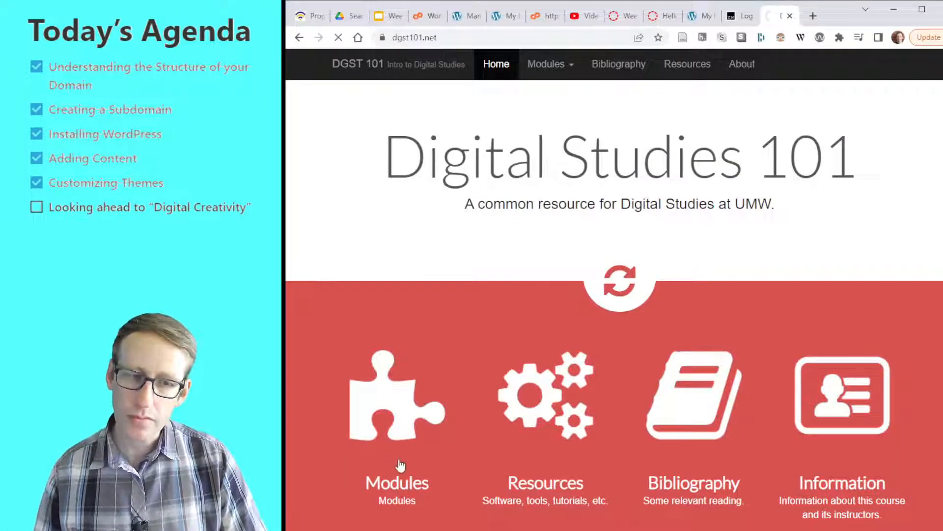
scroll(363, 387, down, 5)
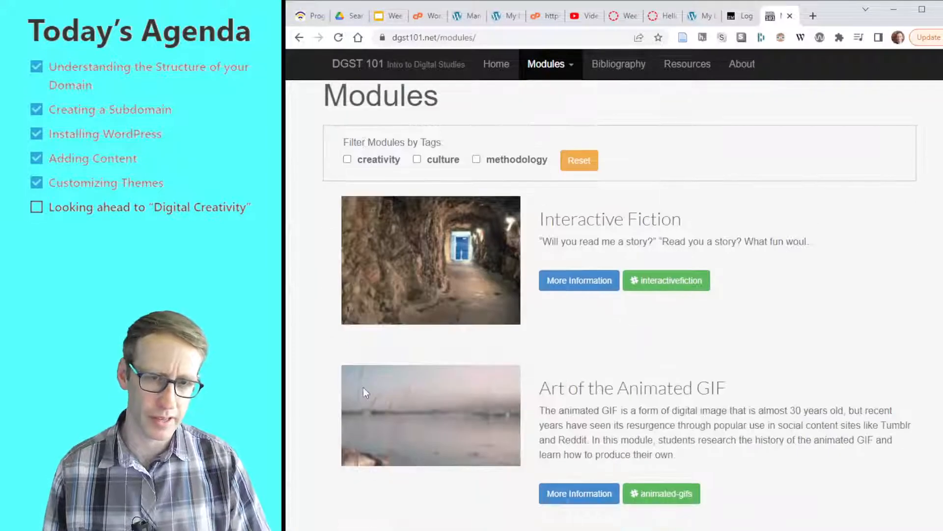
click(373, 164)
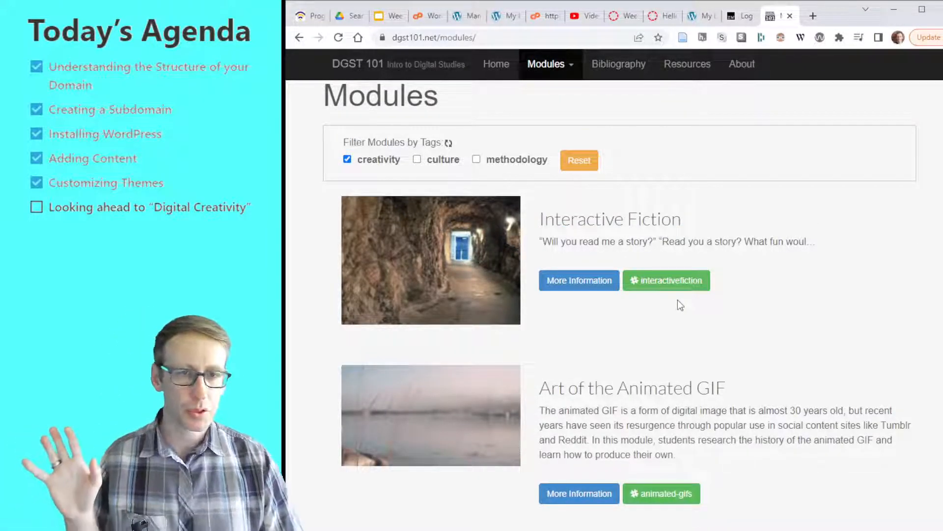
- Browse the creativity modules, from Digital Accessibility and Creative Coding through Digital Audio and Weird Internet Stuff
scroll(707, 251, down, 4)
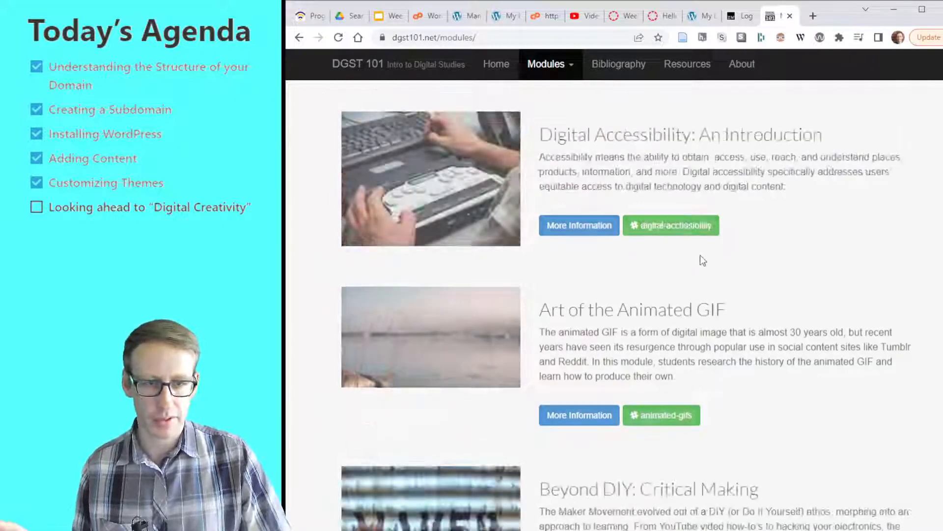
scroll(688, 250, up, 3)
scroll(691, 252, up, 4)
scroll(674, 247, down, 18)
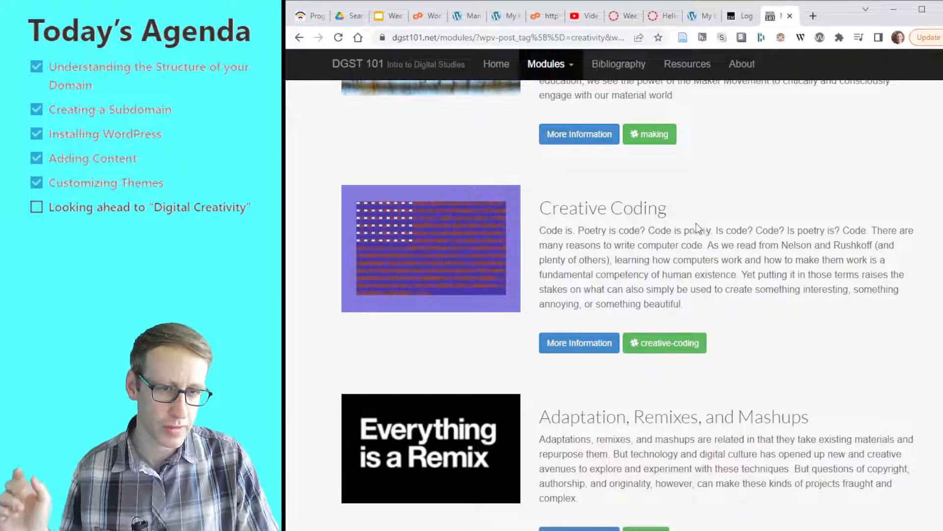
scroll(723, 238, down, 14)
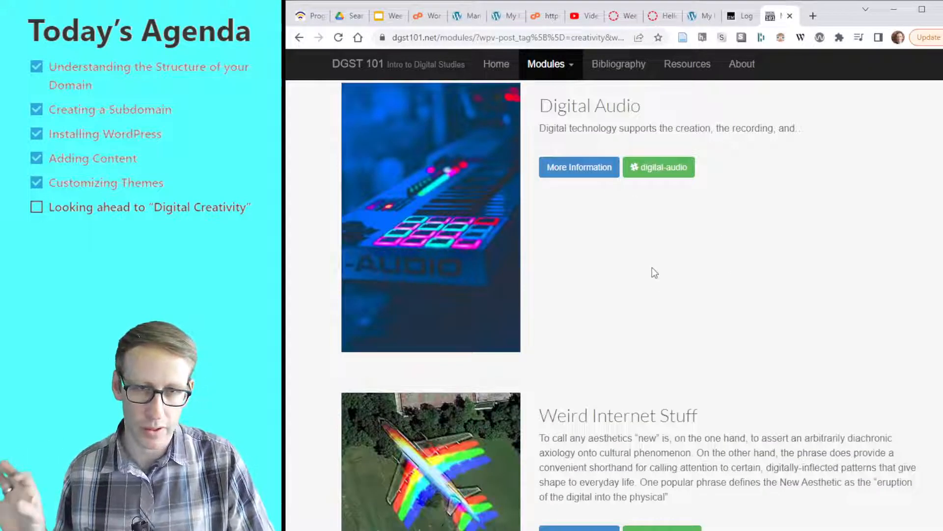
scroll(641, 231, up, 12)
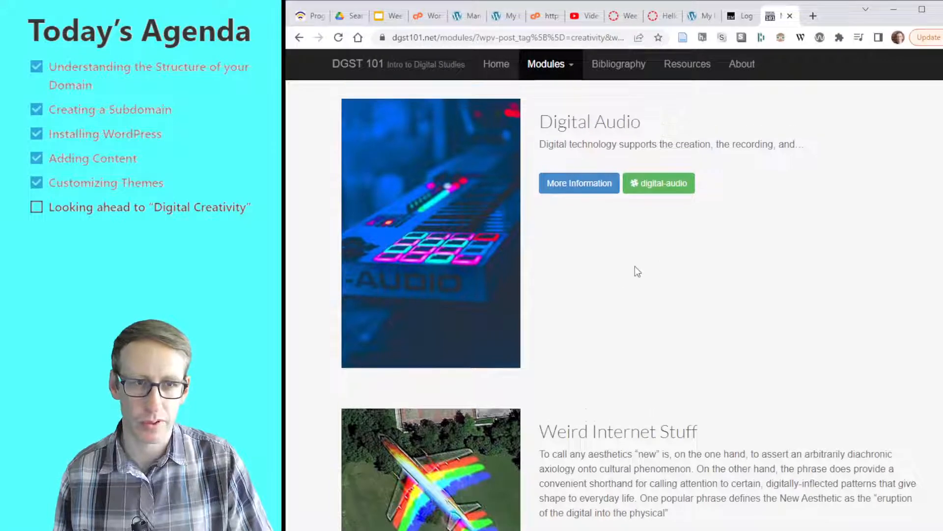
scroll(604, 506, down, 2)
- Open the Interactive Fiction module and read its introduction, goals, platforms and other resources
click(579, 428)
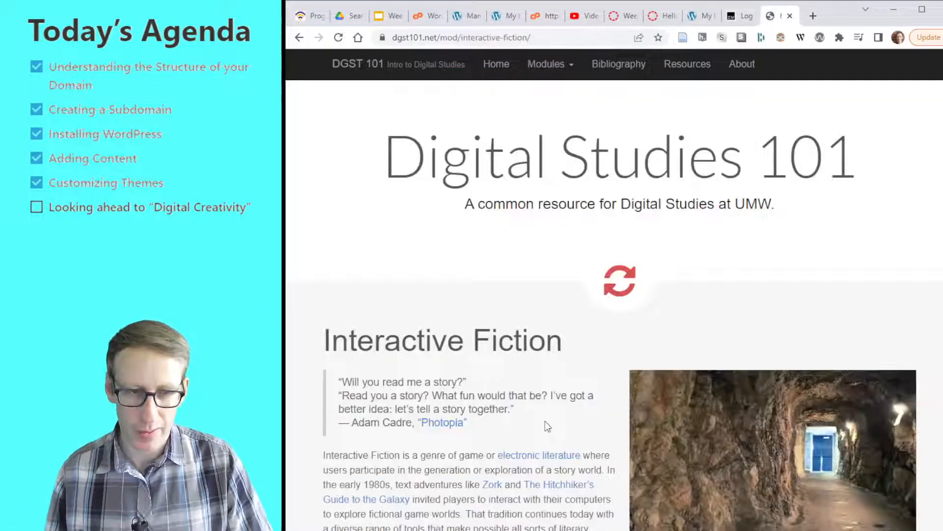
scroll(544, 422, down, 3)
scroll(543, 426, down, 6)
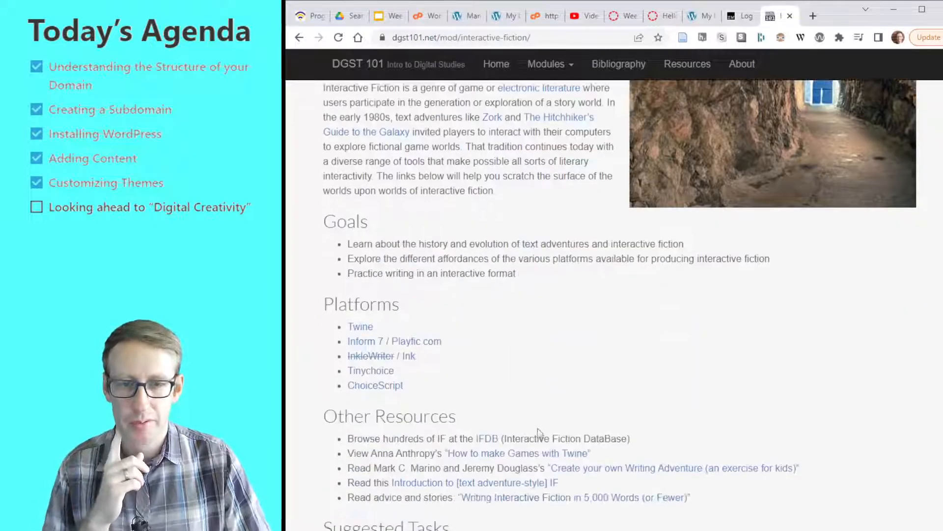